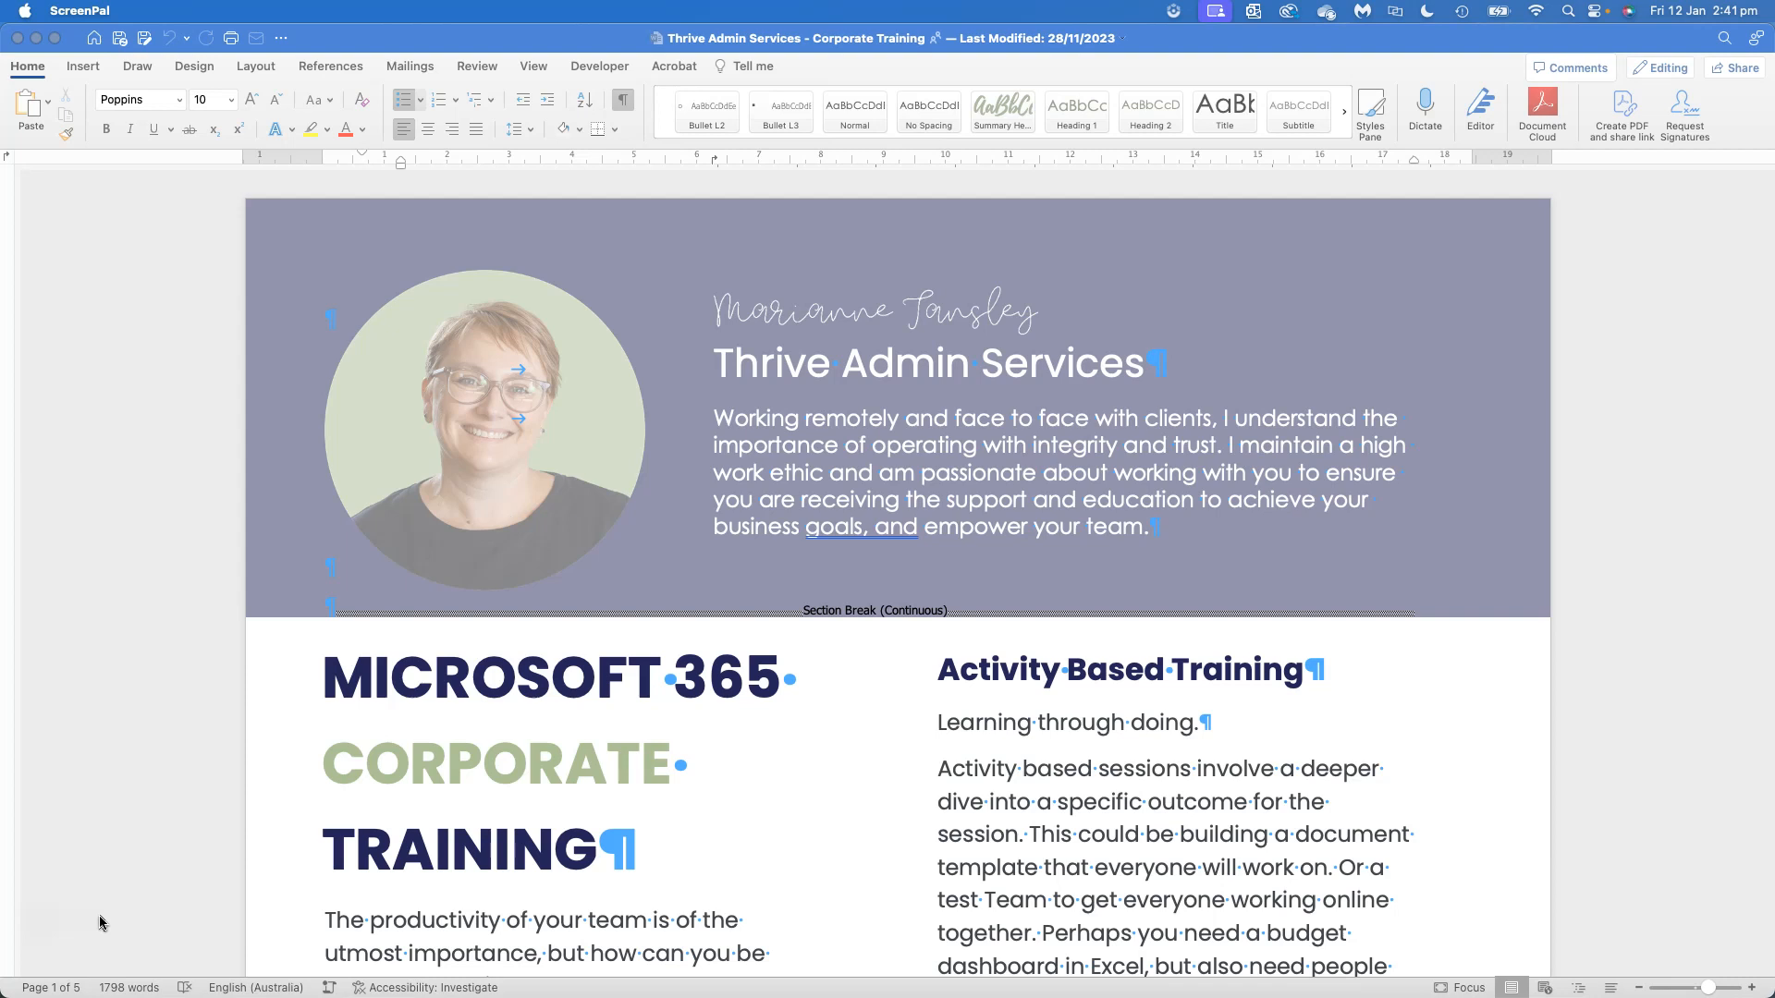
Look through all five pages of the Corporate Training document, then return to its first page
{"action": "scroll", "coordinate": [671, 436], "scroll_direction": "down", "scroll_amount": 5}
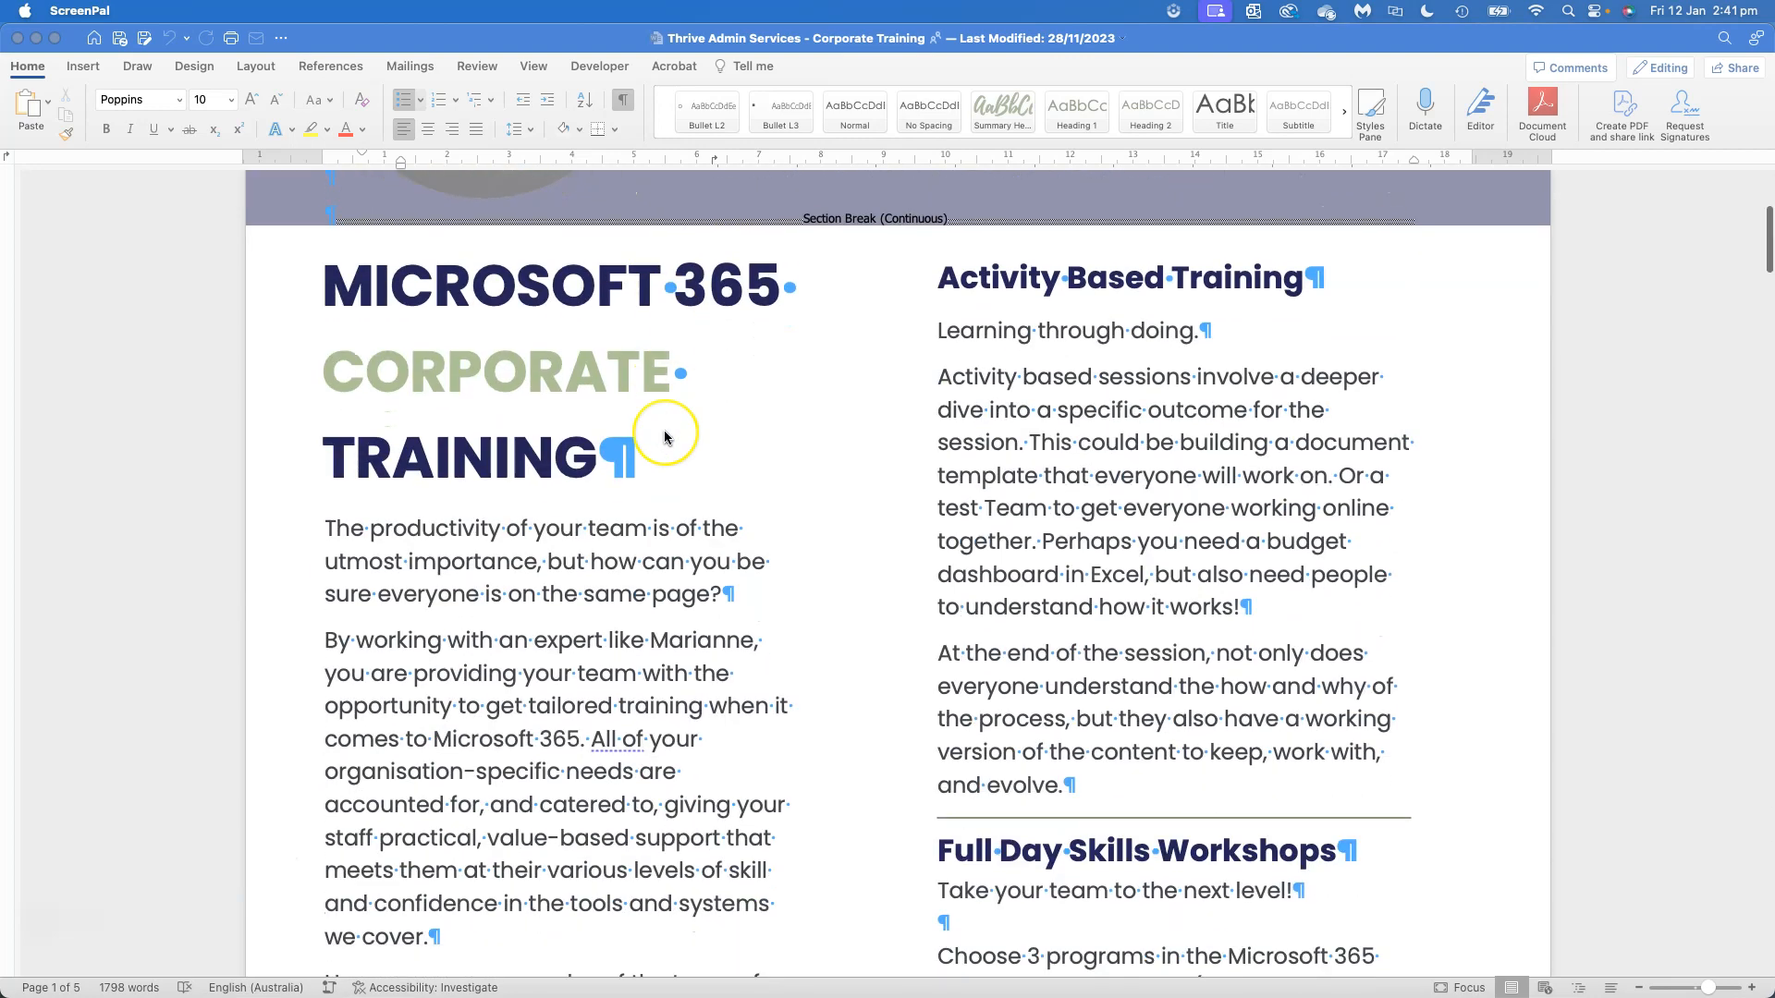
{"action": "scroll", "coordinate": [666, 436], "scroll_direction": "down", "scroll_amount": 15}
{"action": "scroll", "coordinate": [664, 430], "scroll_direction": "down", "scroll_amount": 13}
{"action": "scroll", "coordinate": [664, 430], "scroll_direction": "up", "scroll_amount": 20}
{"action": "scroll", "coordinate": [664, 436], "scroll_direction": "up", "scroll_amount": 5}
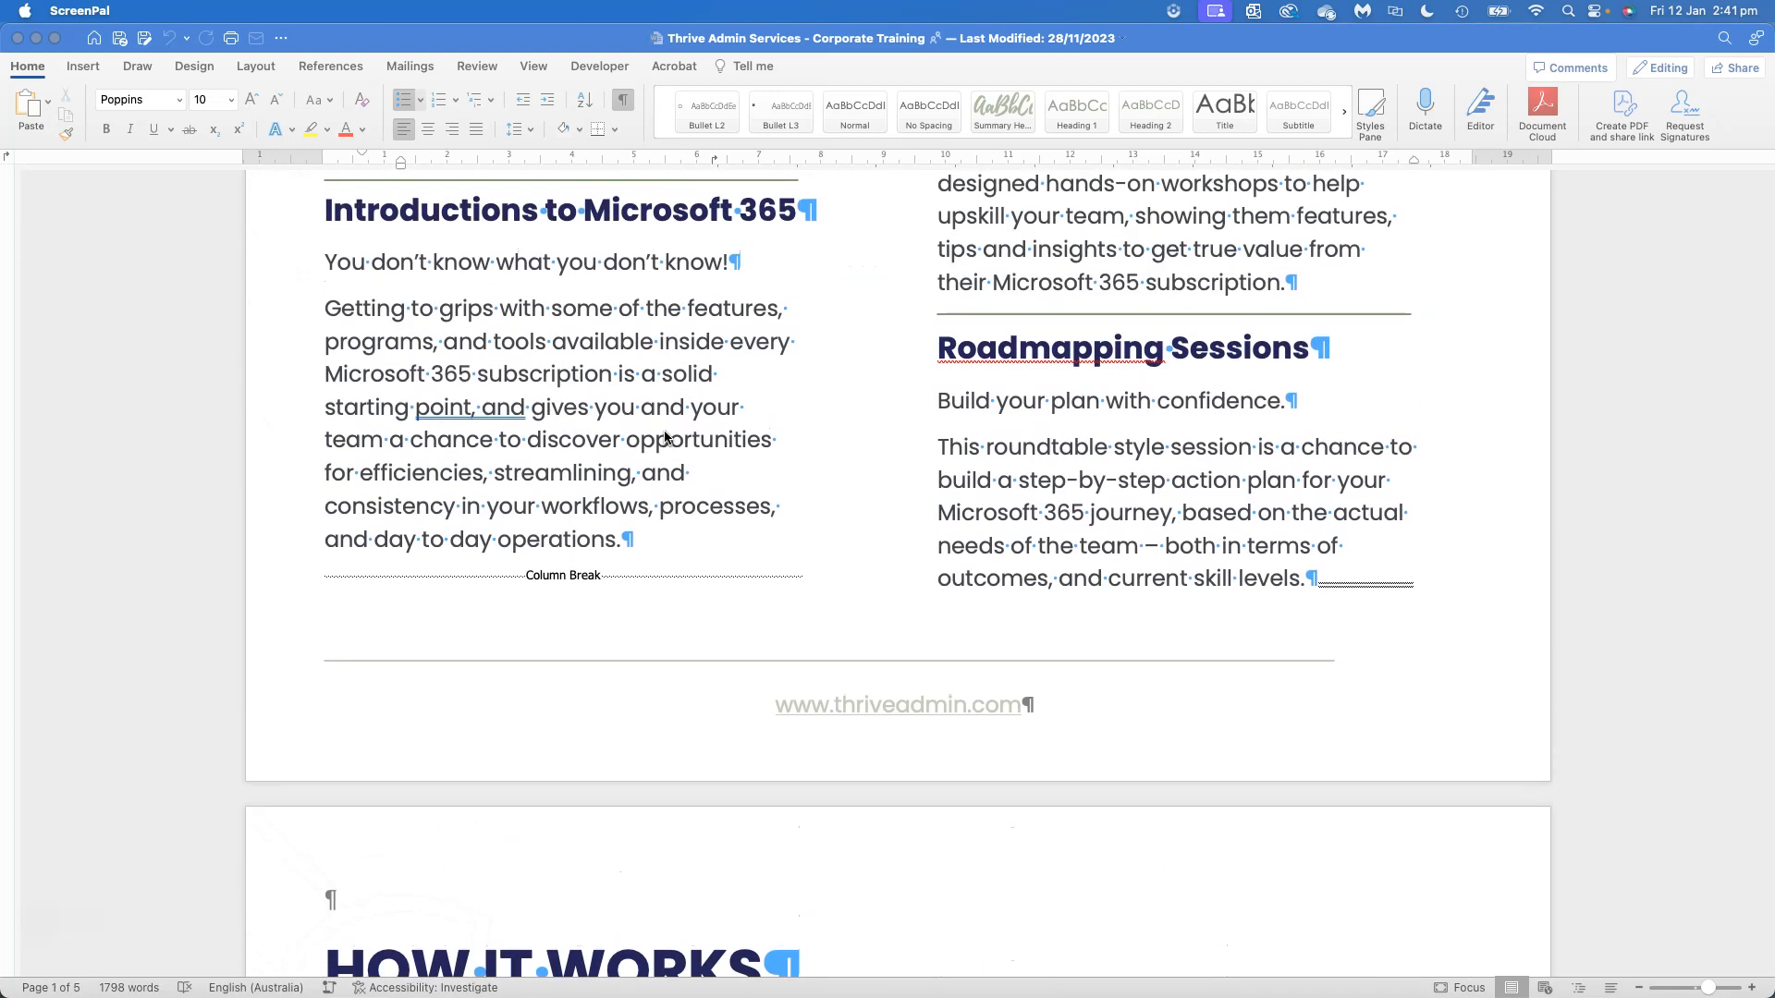
{"action": "scroll", "coordinate": [664, 436], "scroll_direction": "up", "scroll_amount": 15}
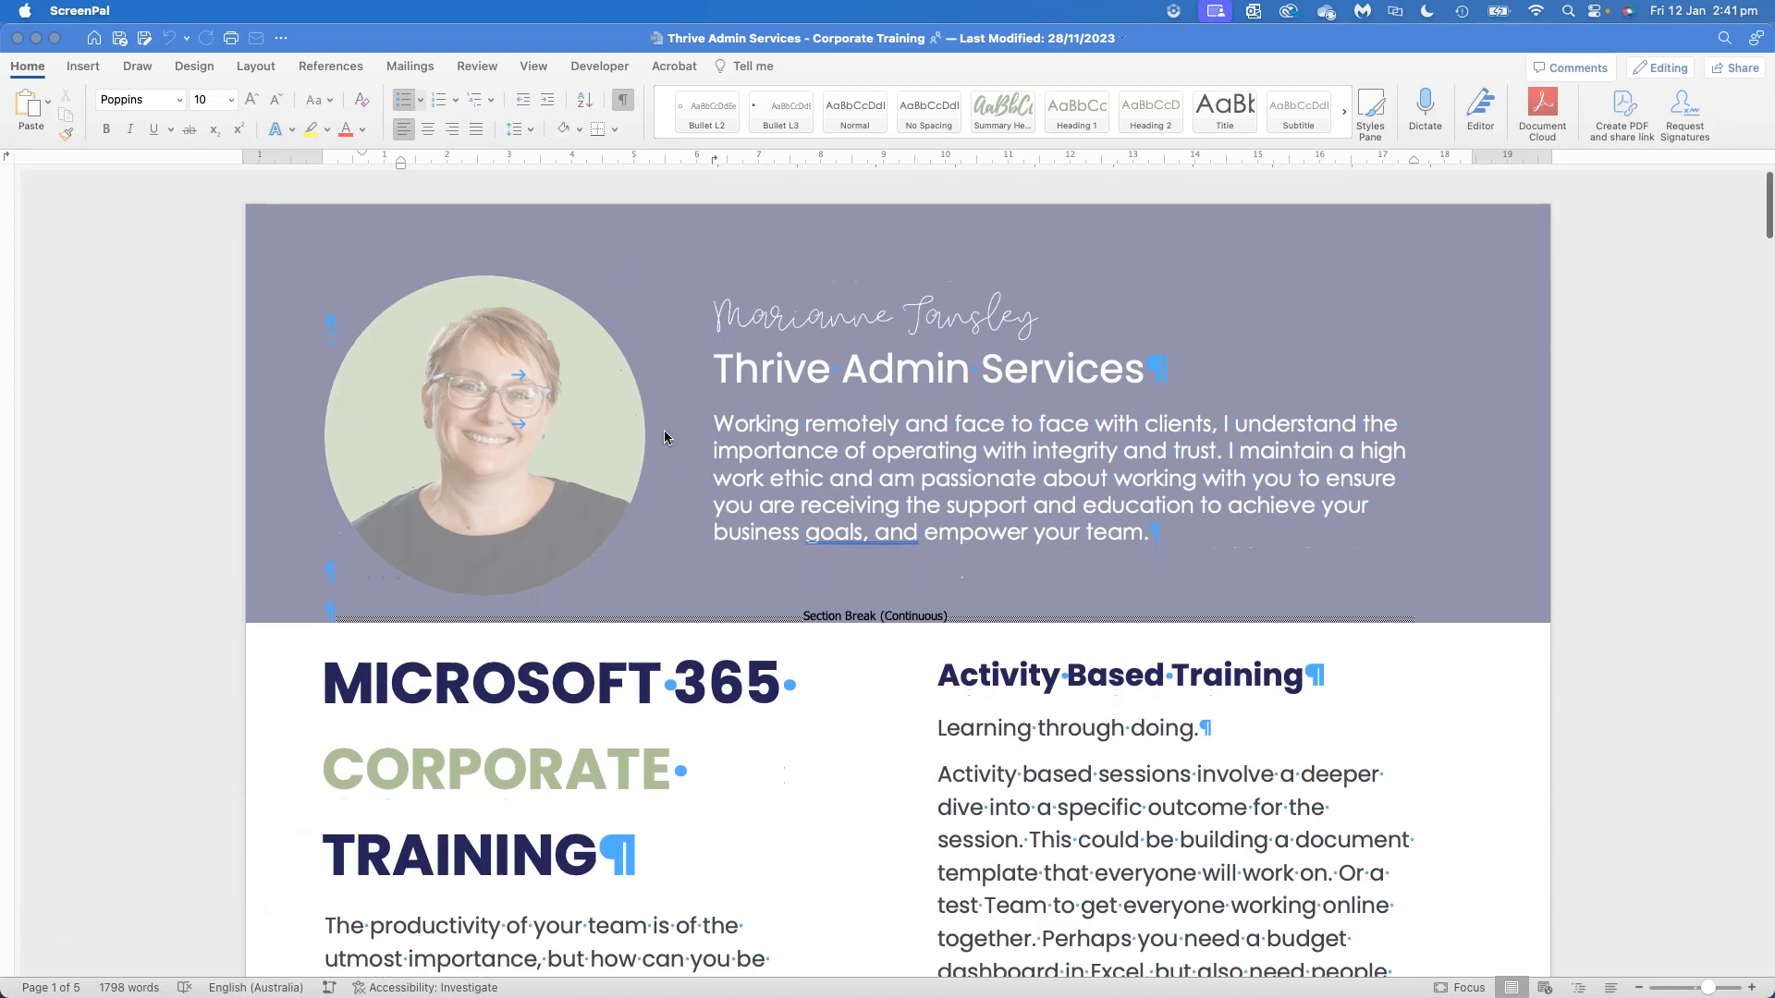
{"action": "scroll", "coordinate": [664, 437], "scroll_direction": "down", "scroll_amount": 15}
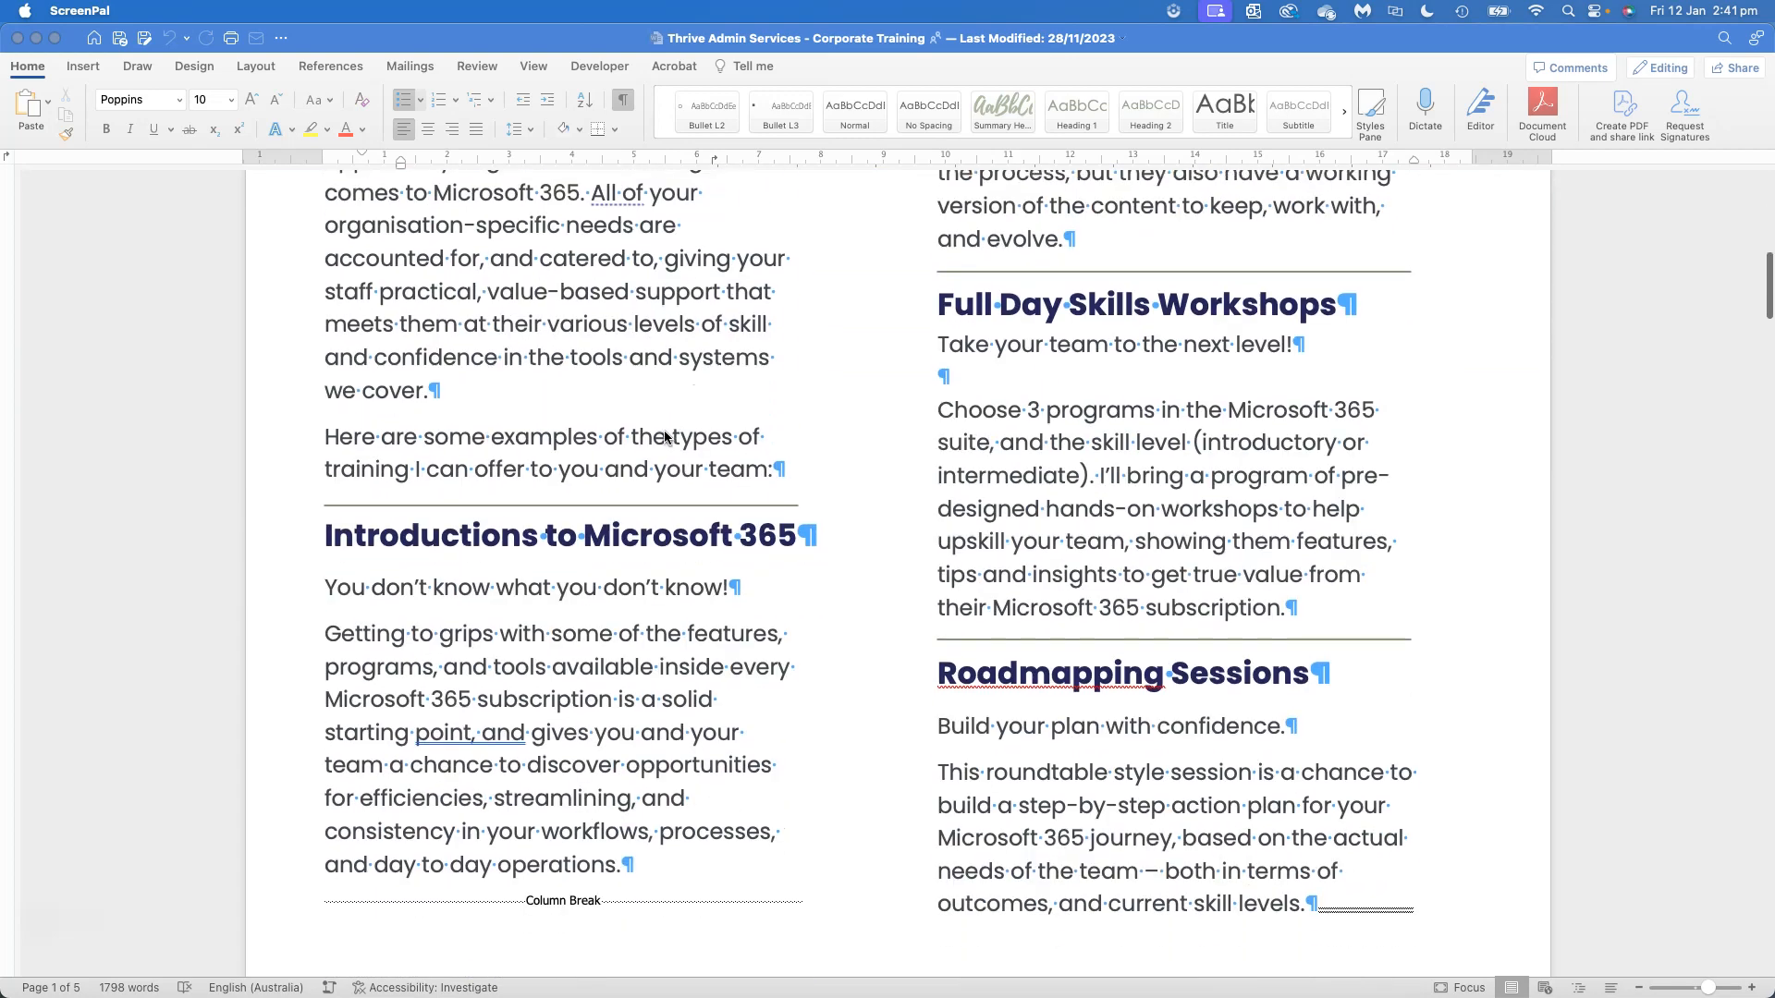
{"action": "scroll", "coordinate": [664, 436], "scroll_direction": "down", "scroll_amount": 20}
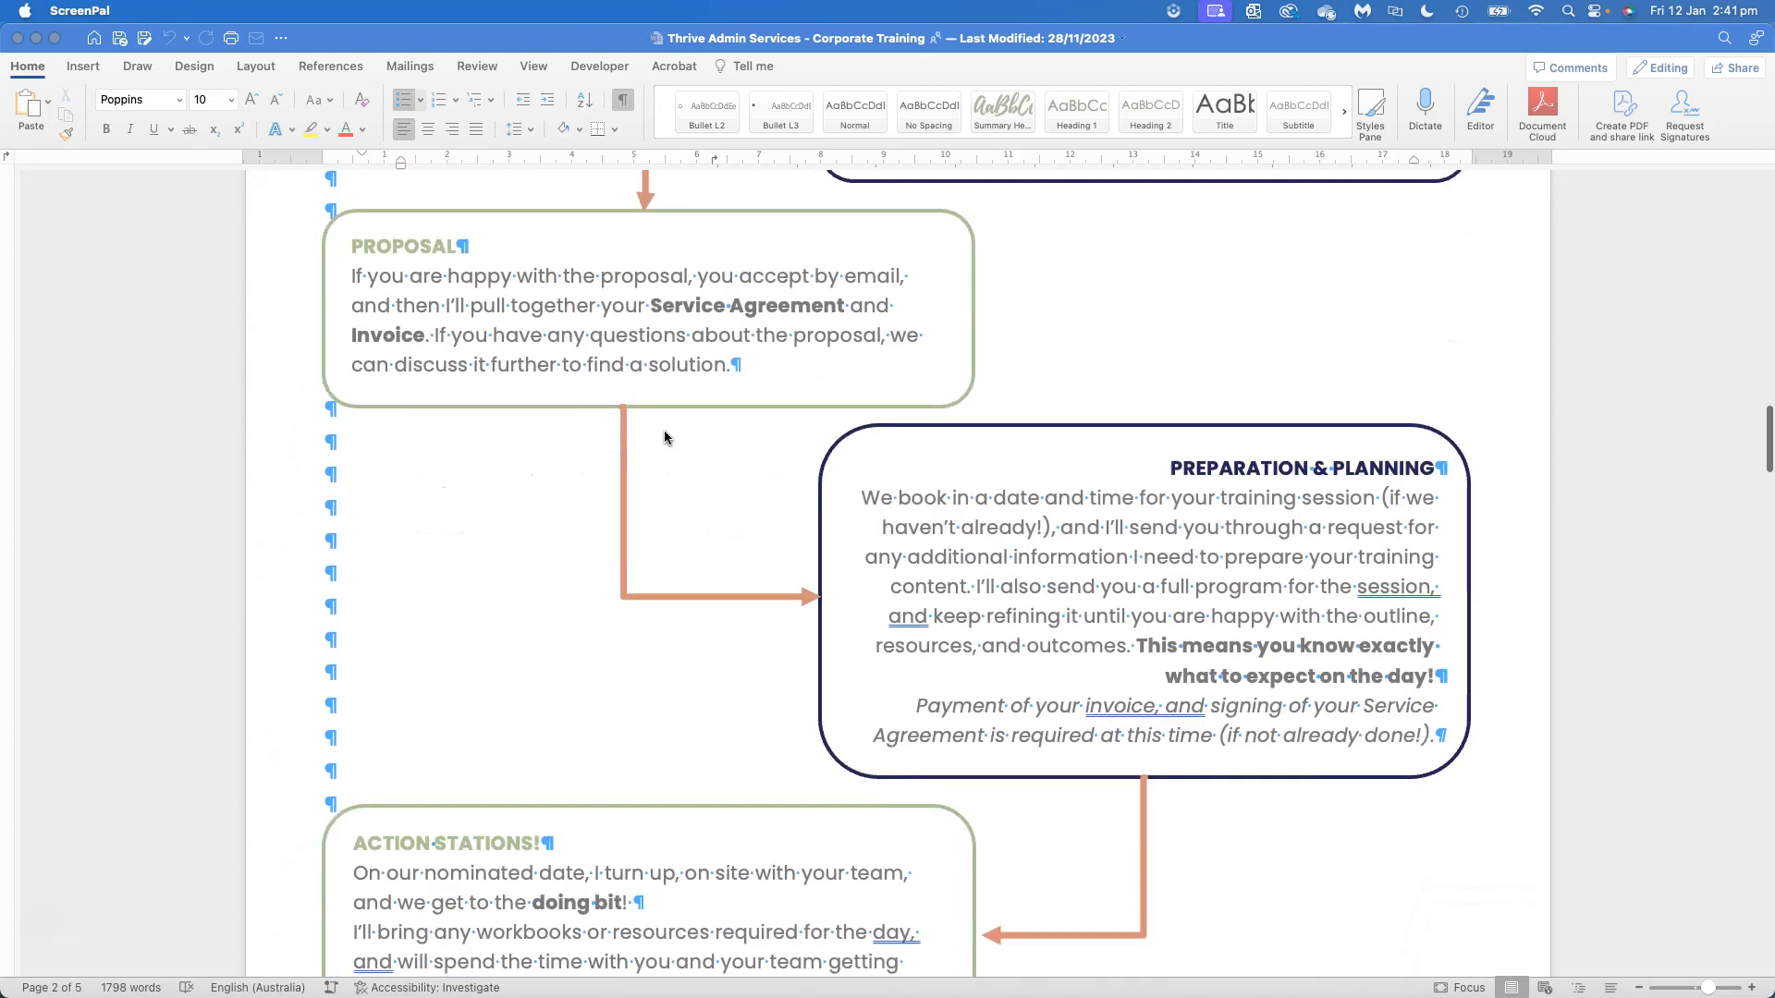
{"action": "scroll", "coordinate": [664, 437], "scroll_direction": "down", "scroll_amount": 20}
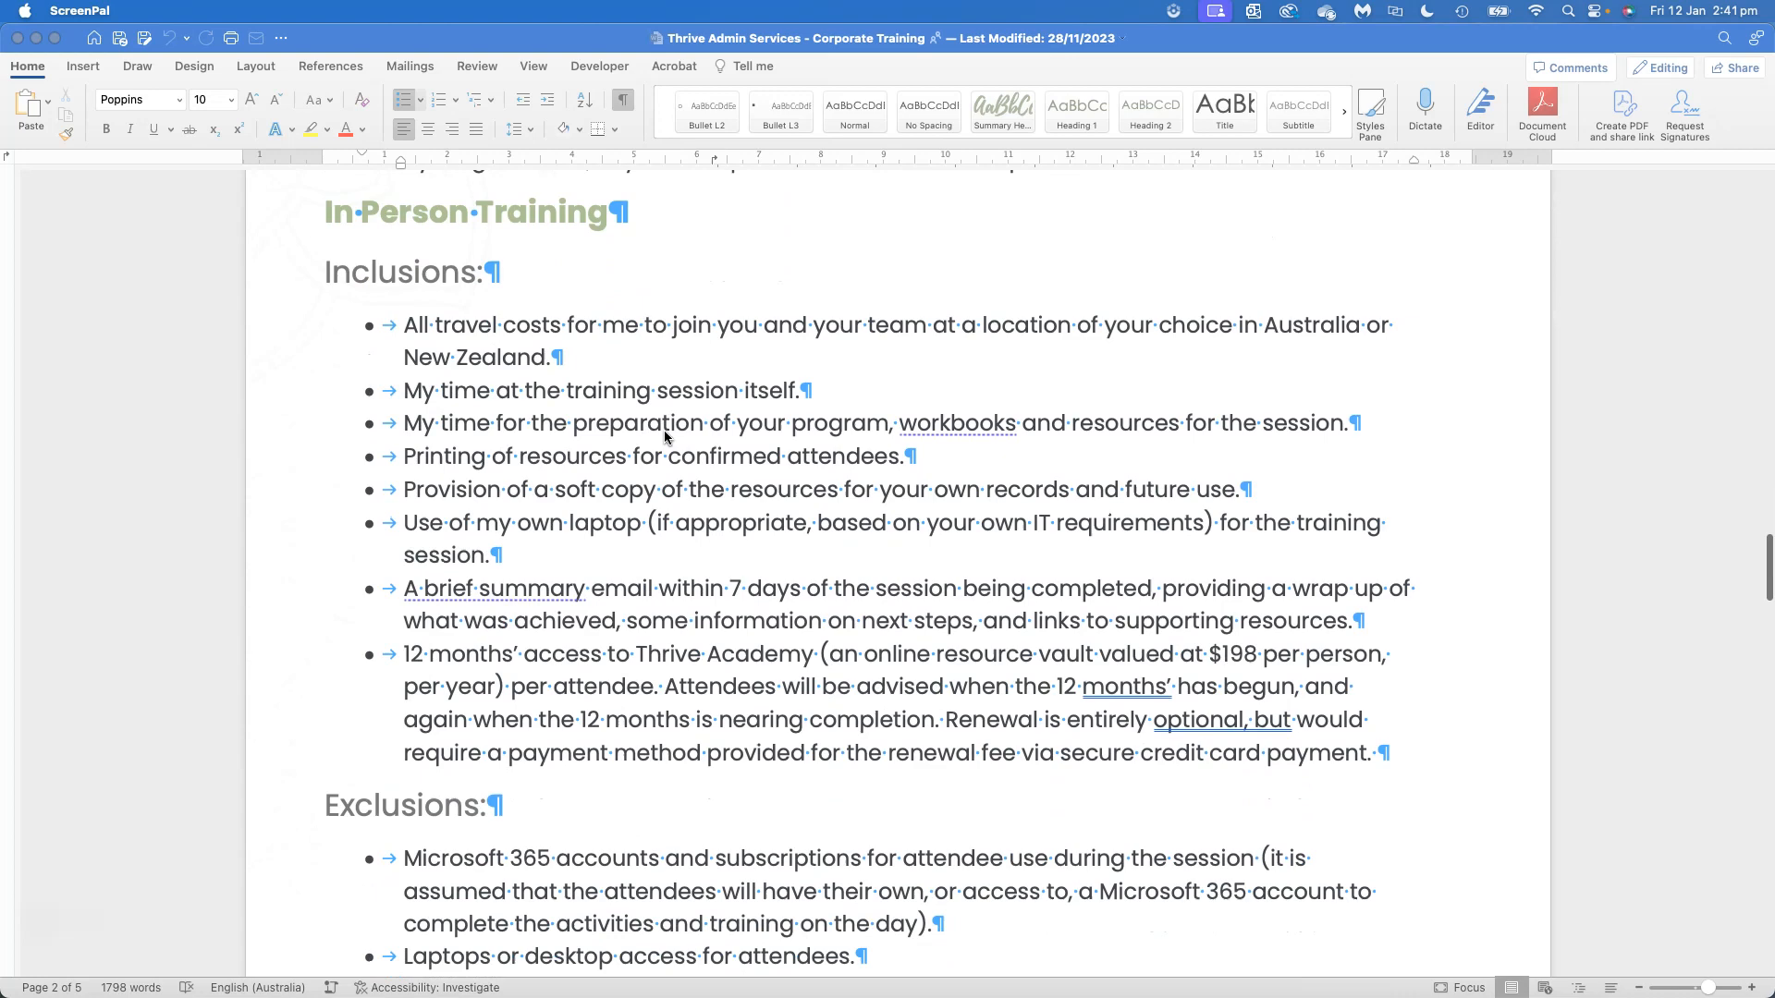
{"action": "scroll", "coordinate": [664, 433], "scroll_direction": "down", "scroll_amount": 20}
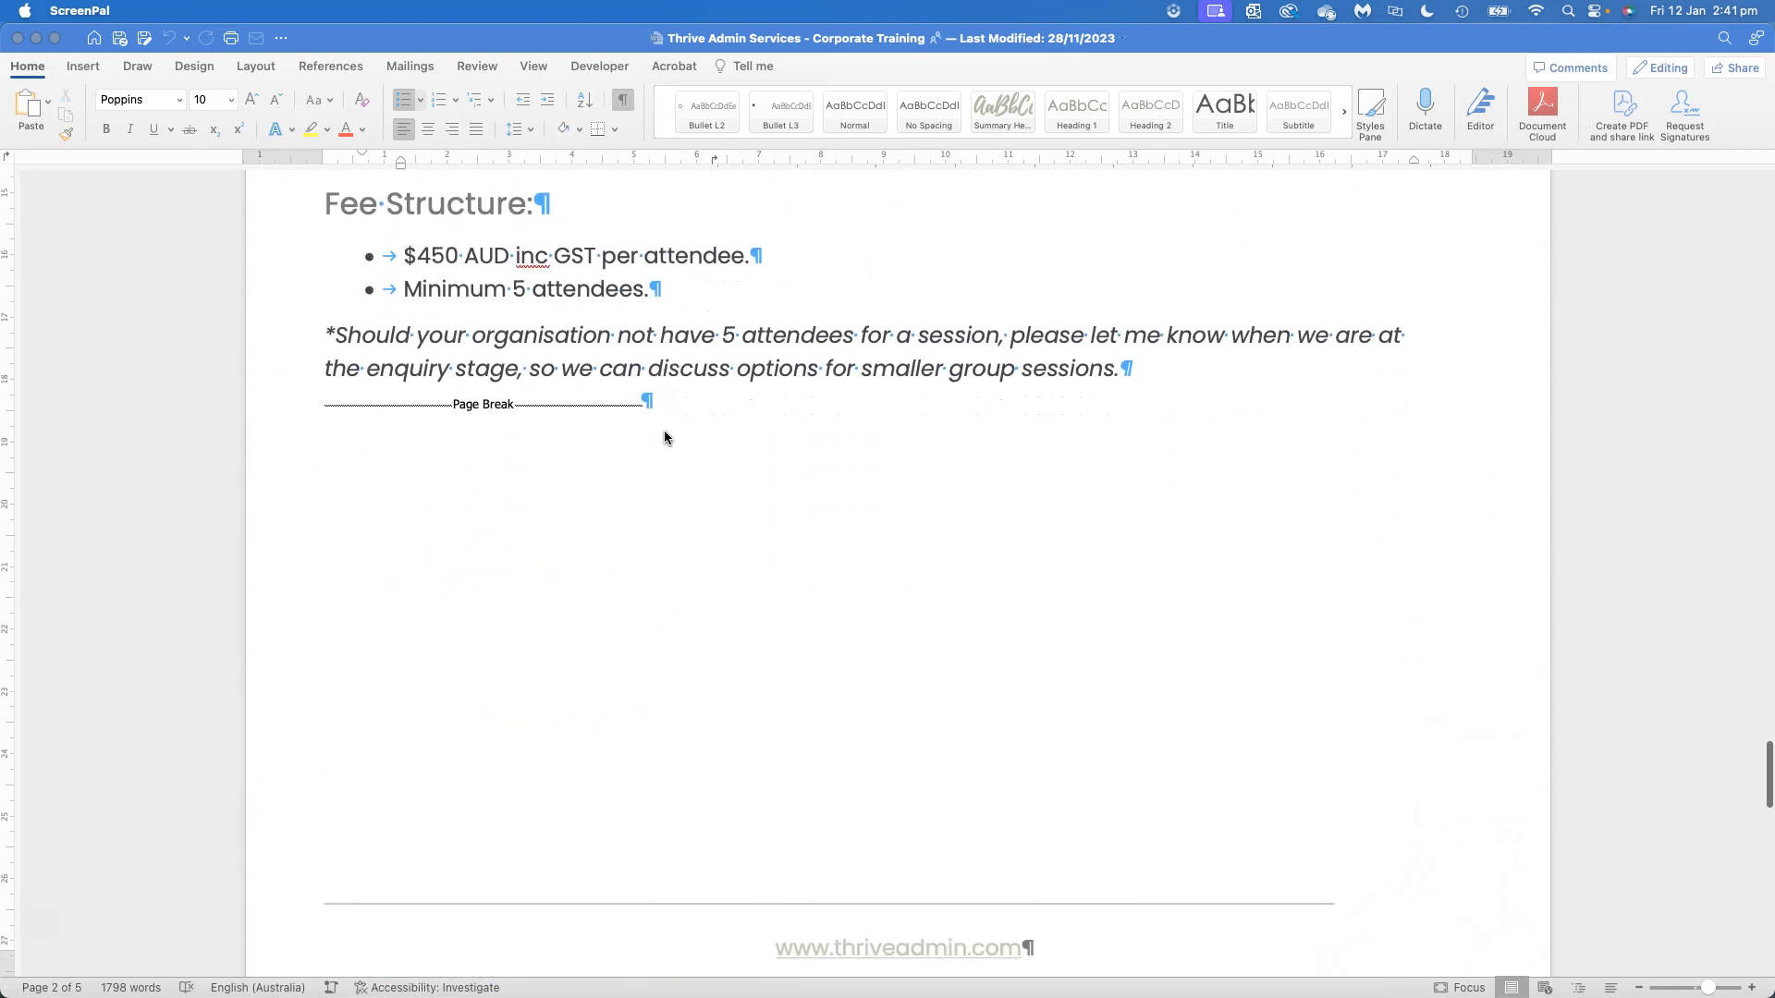
{"action": "scroll", "coordinate": [664, 437], "scroll_direction": "down", "scroll_amount": 20}
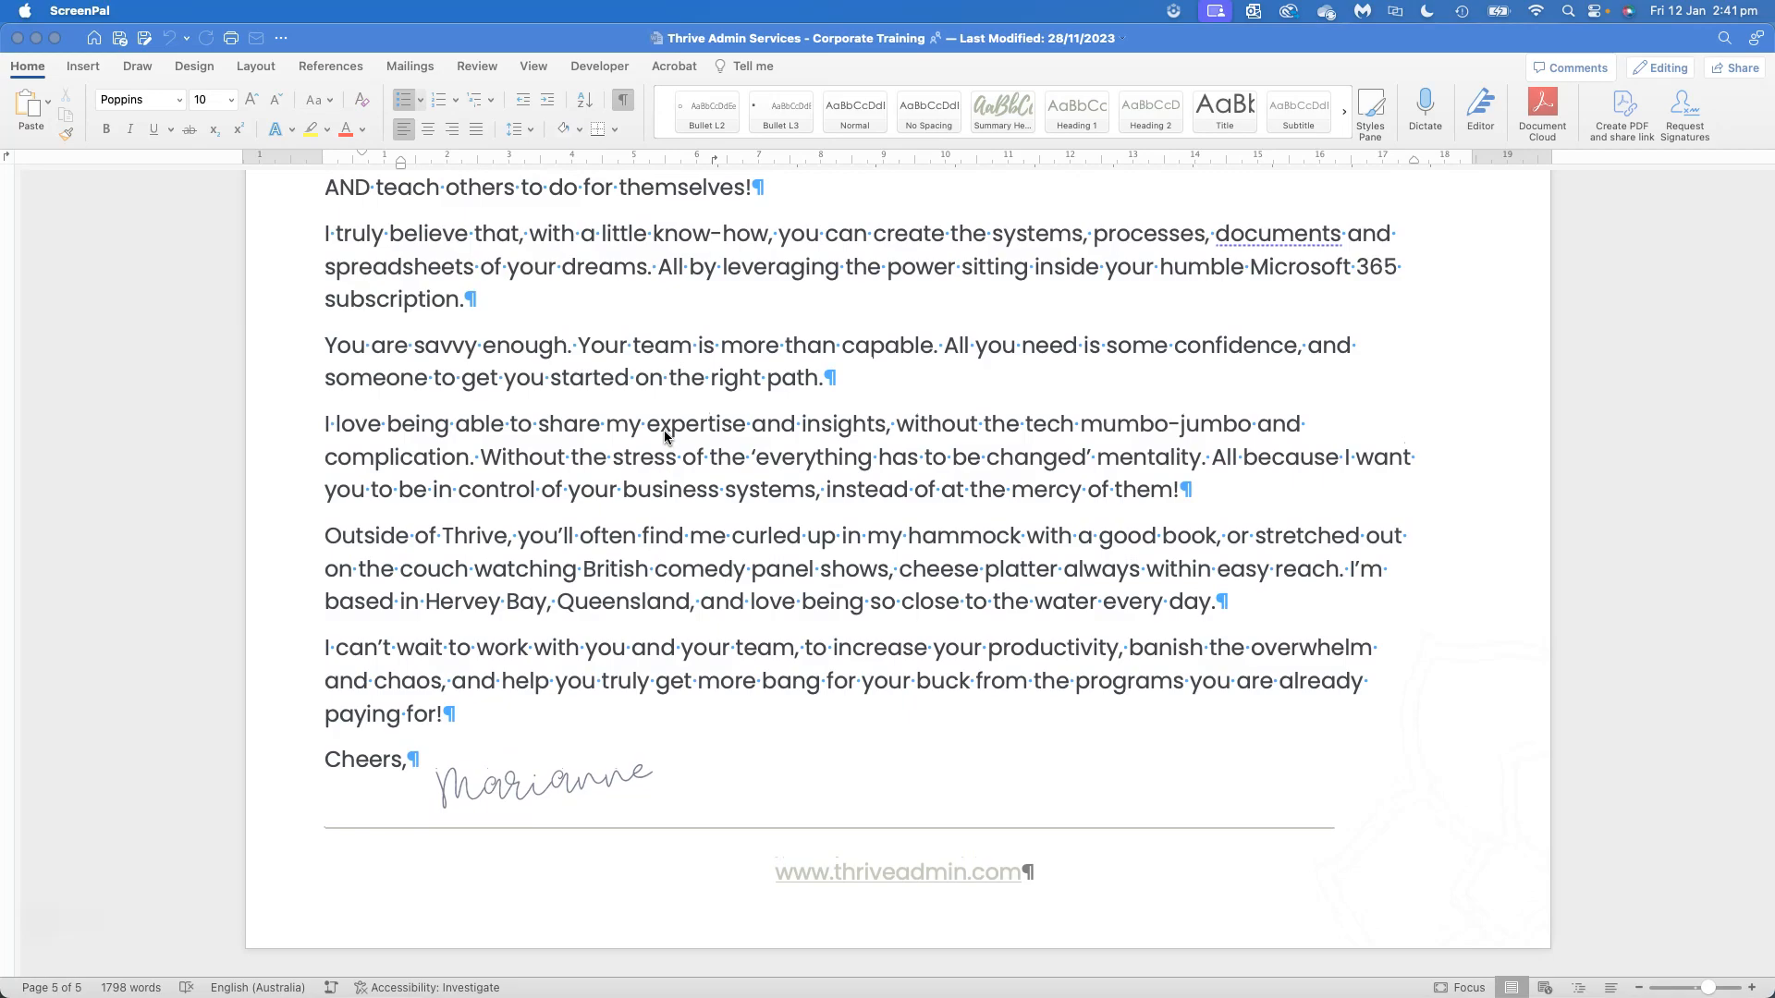
{"action": "scroll", "coordinate": [664, 432], "scroll_direction": "up", "scroll_amount": 20}
{"action": "scroll", "coordinate": [664, 435], "scroll_direction": "up", "scroll_amount": 20}
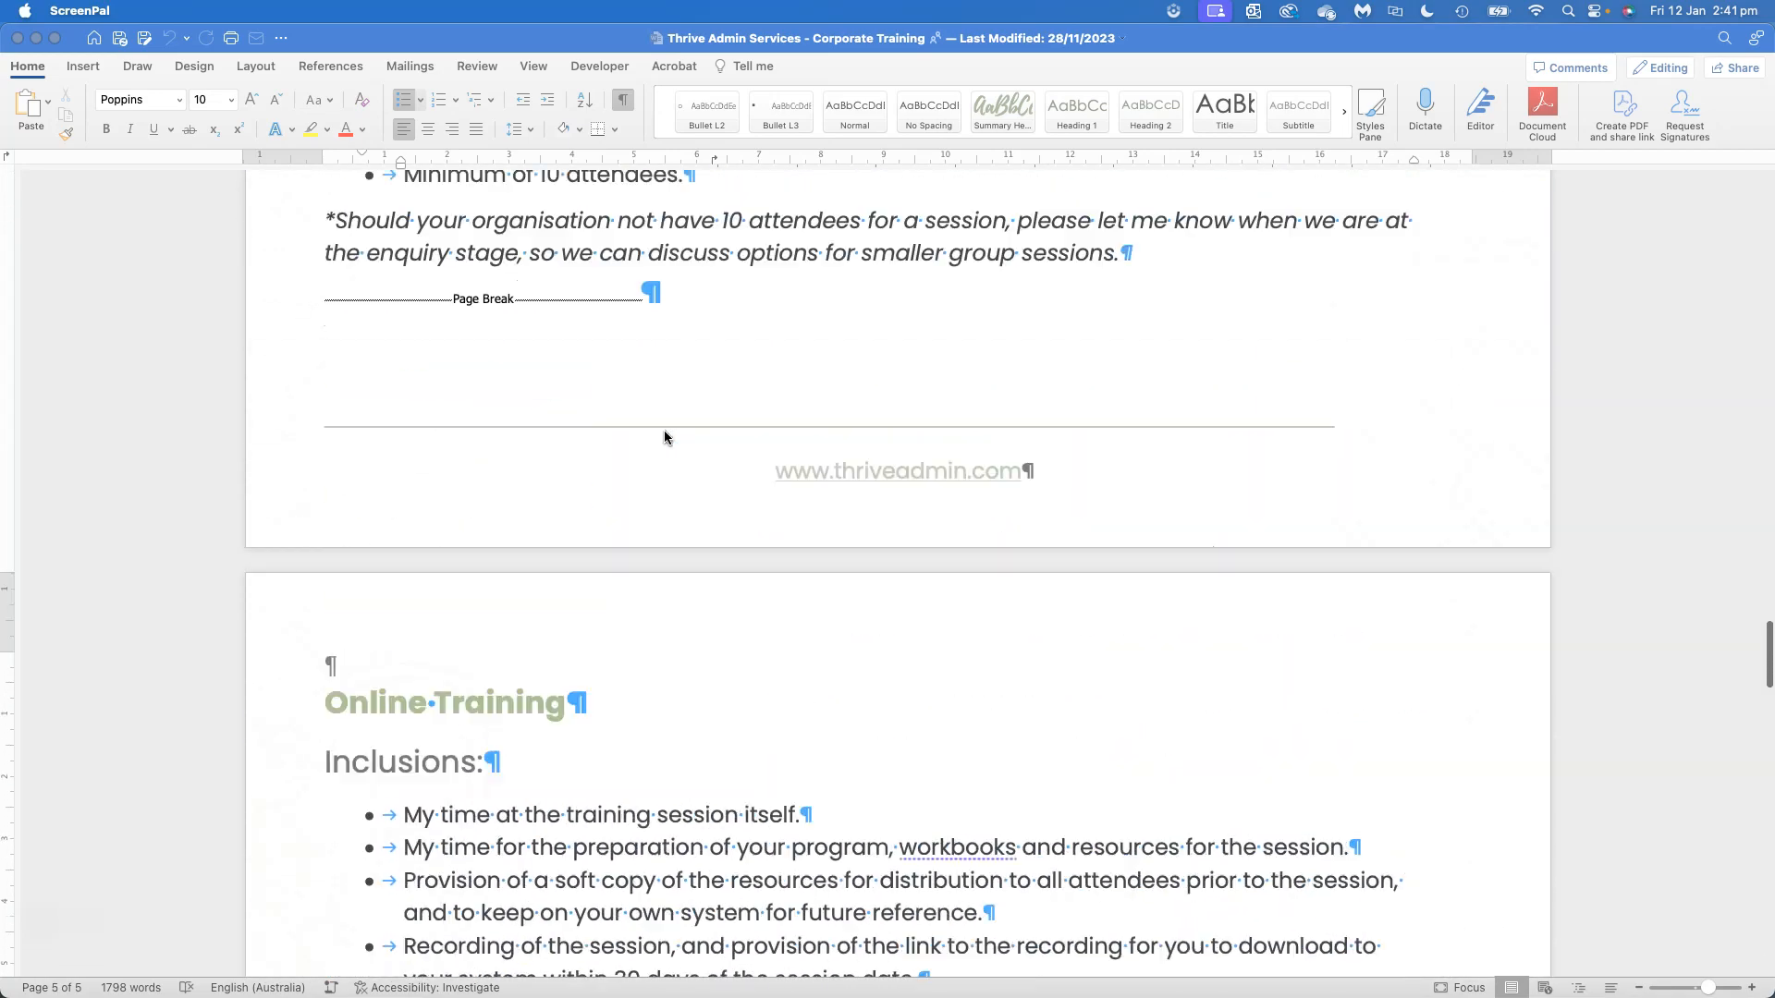
{"action": "scroll", "coordinate": [664, 435], "scroll_direction": "up", "scroll_amount": 20}
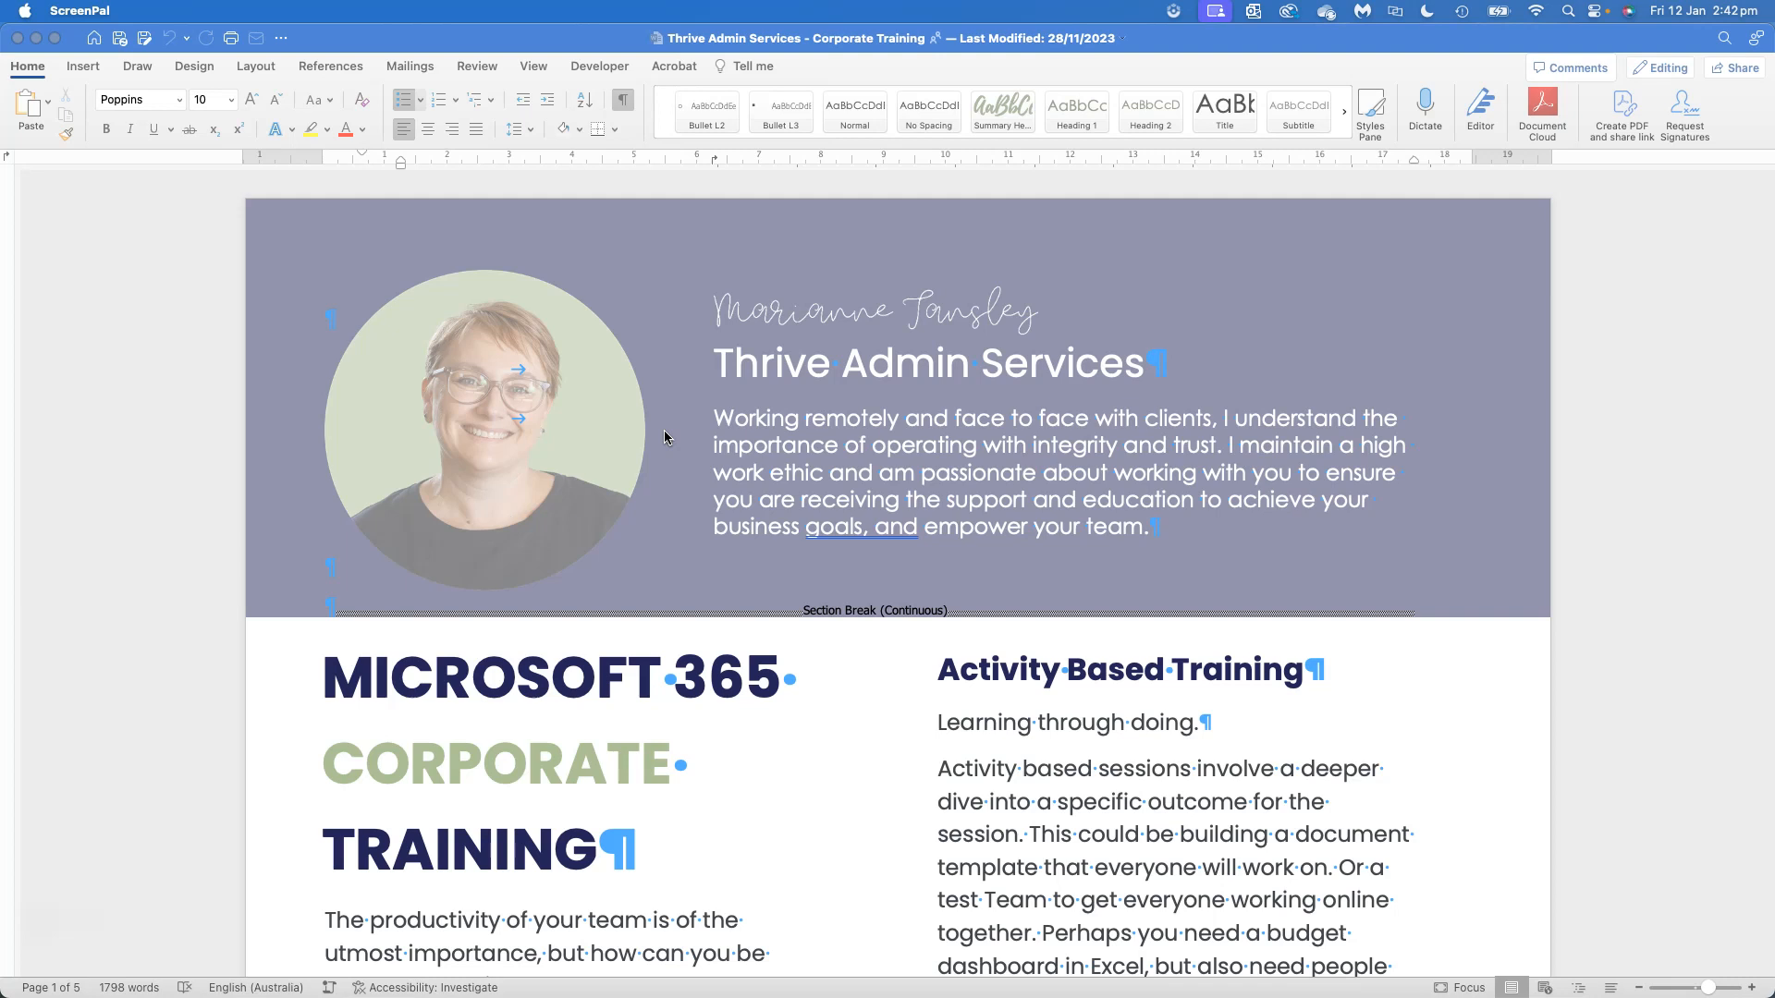
Open the first page's footer for editing and check the page number options offered for it
{"action": "scroll", "coordinate": [662, 434], "scroll_direction": "down", "scroll_amount": 10}
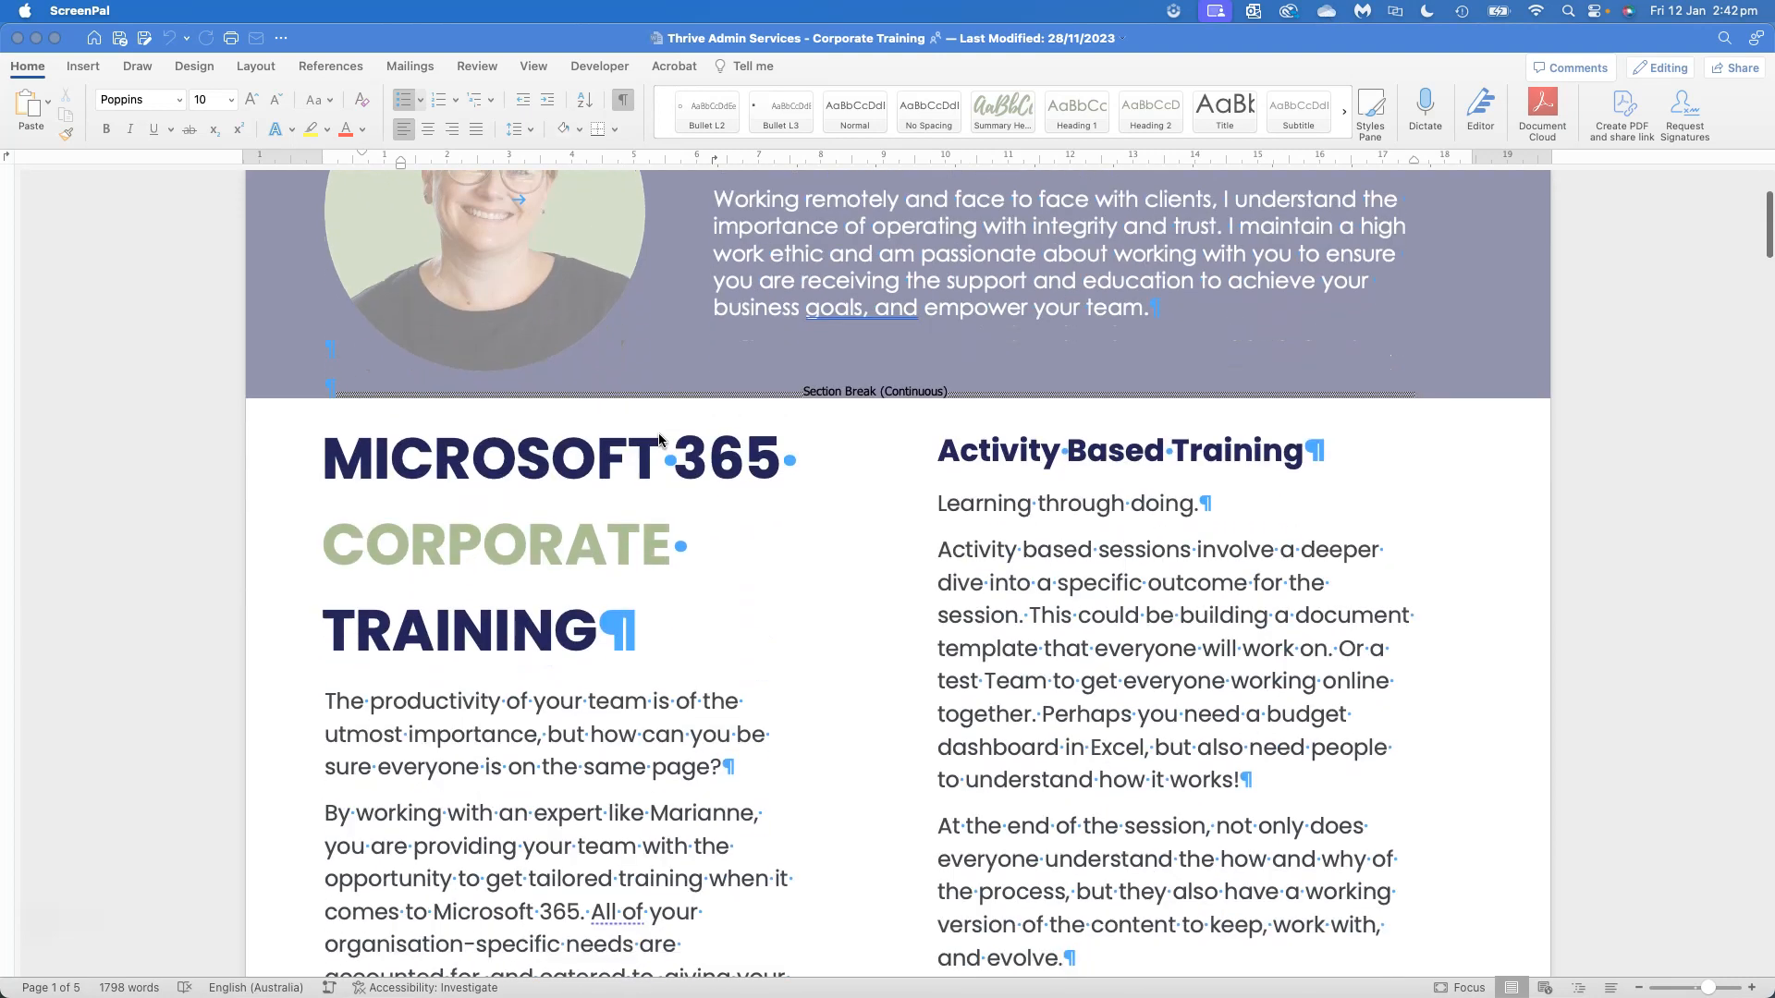
{"action": "scroll", "coordinate": [830, 681], "scroll_direction": "down", "scroll_amount": 3}
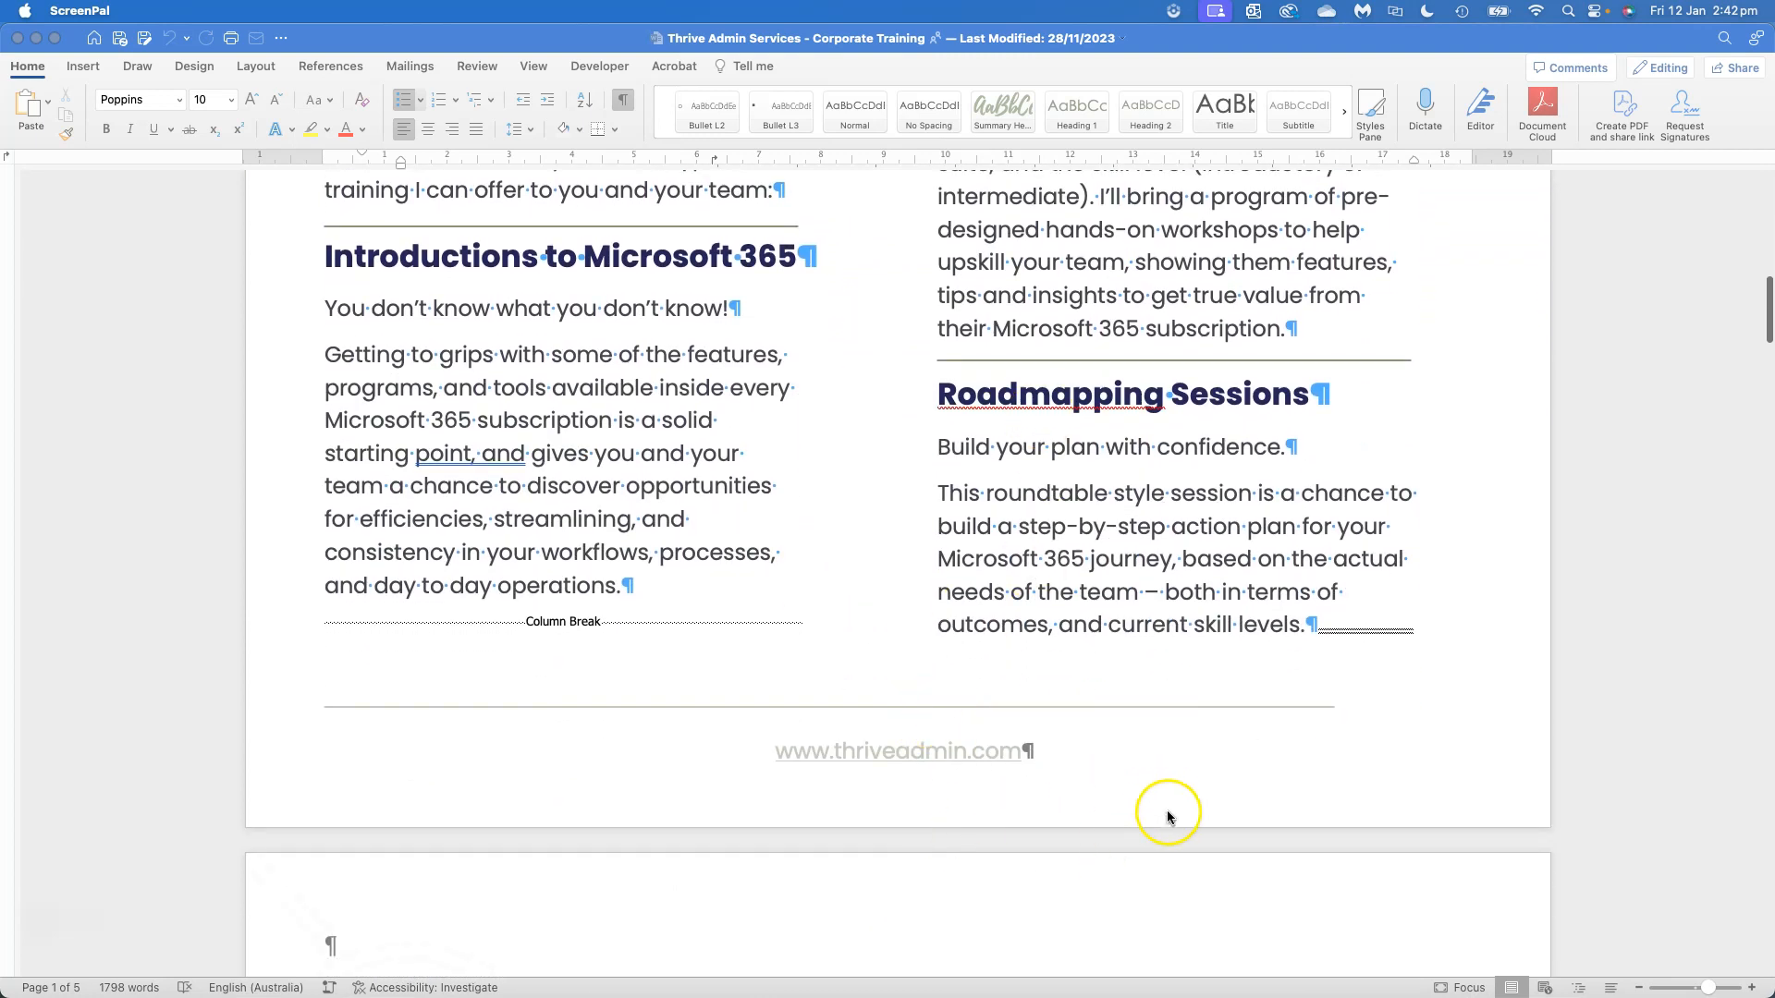
{"action": "left_click", "coordinate": [1220, 791]}
{"action": "double_click", "coordinate": [1220, 791]}
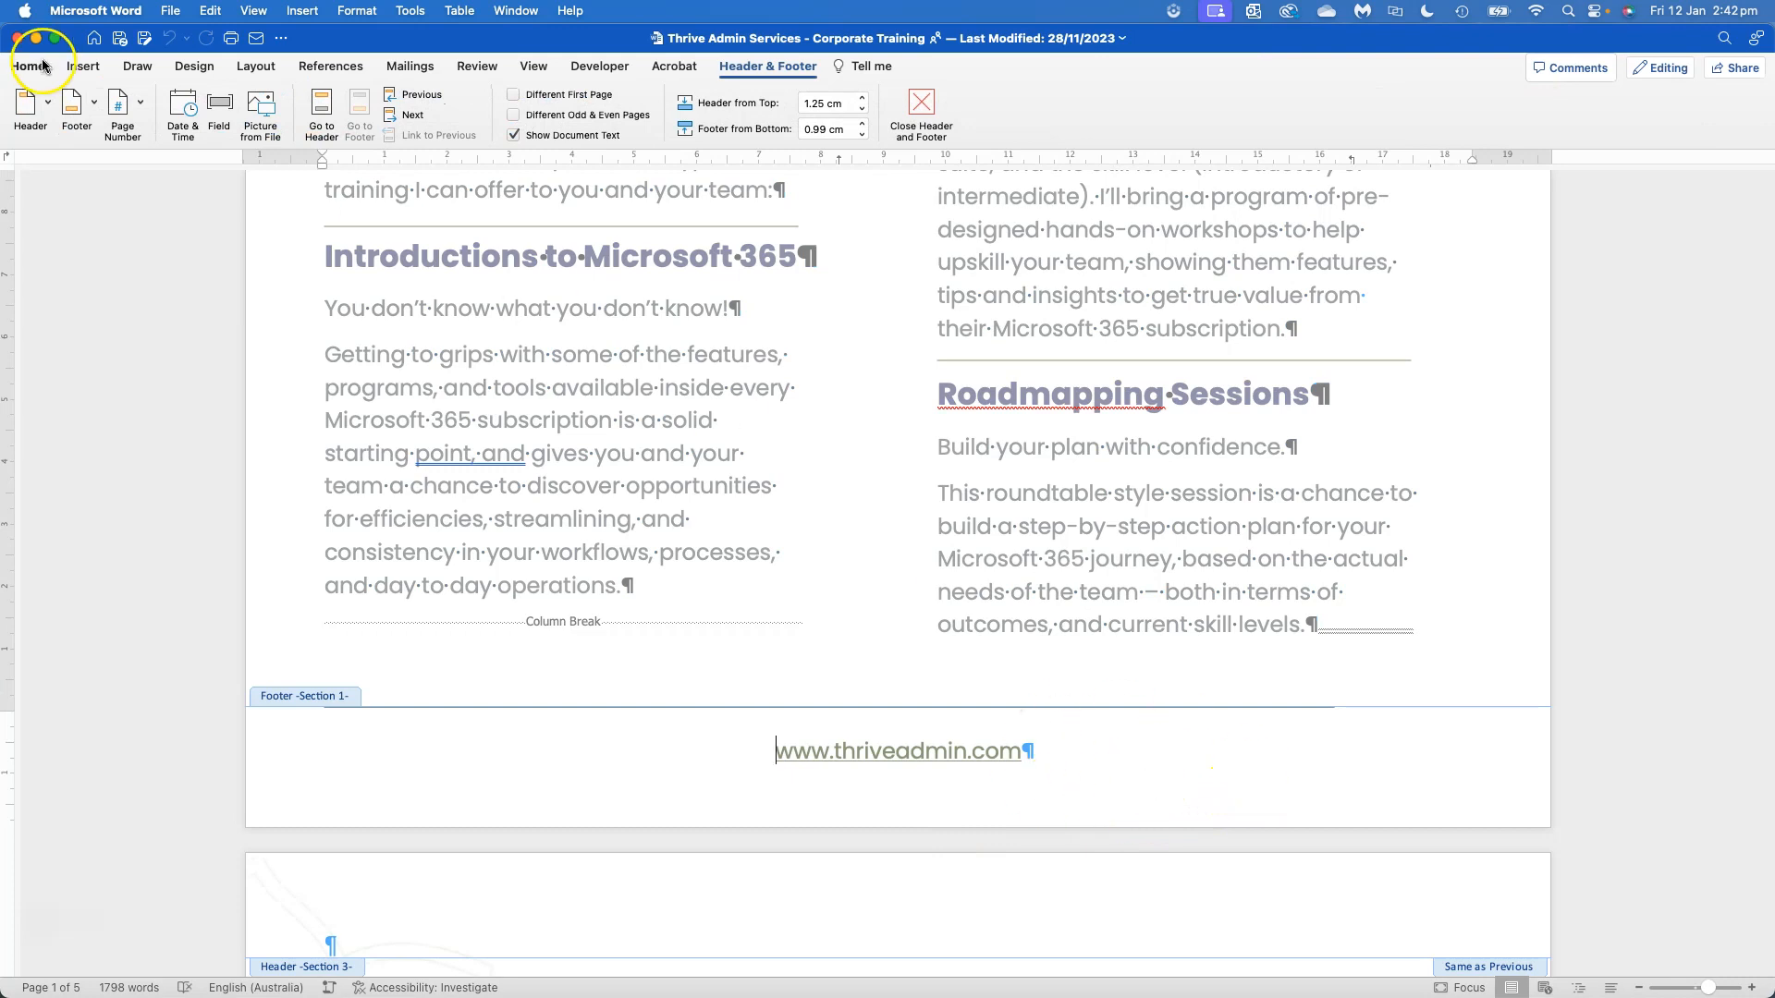
{"action": "left_click", "coordinate": [138, 104]}
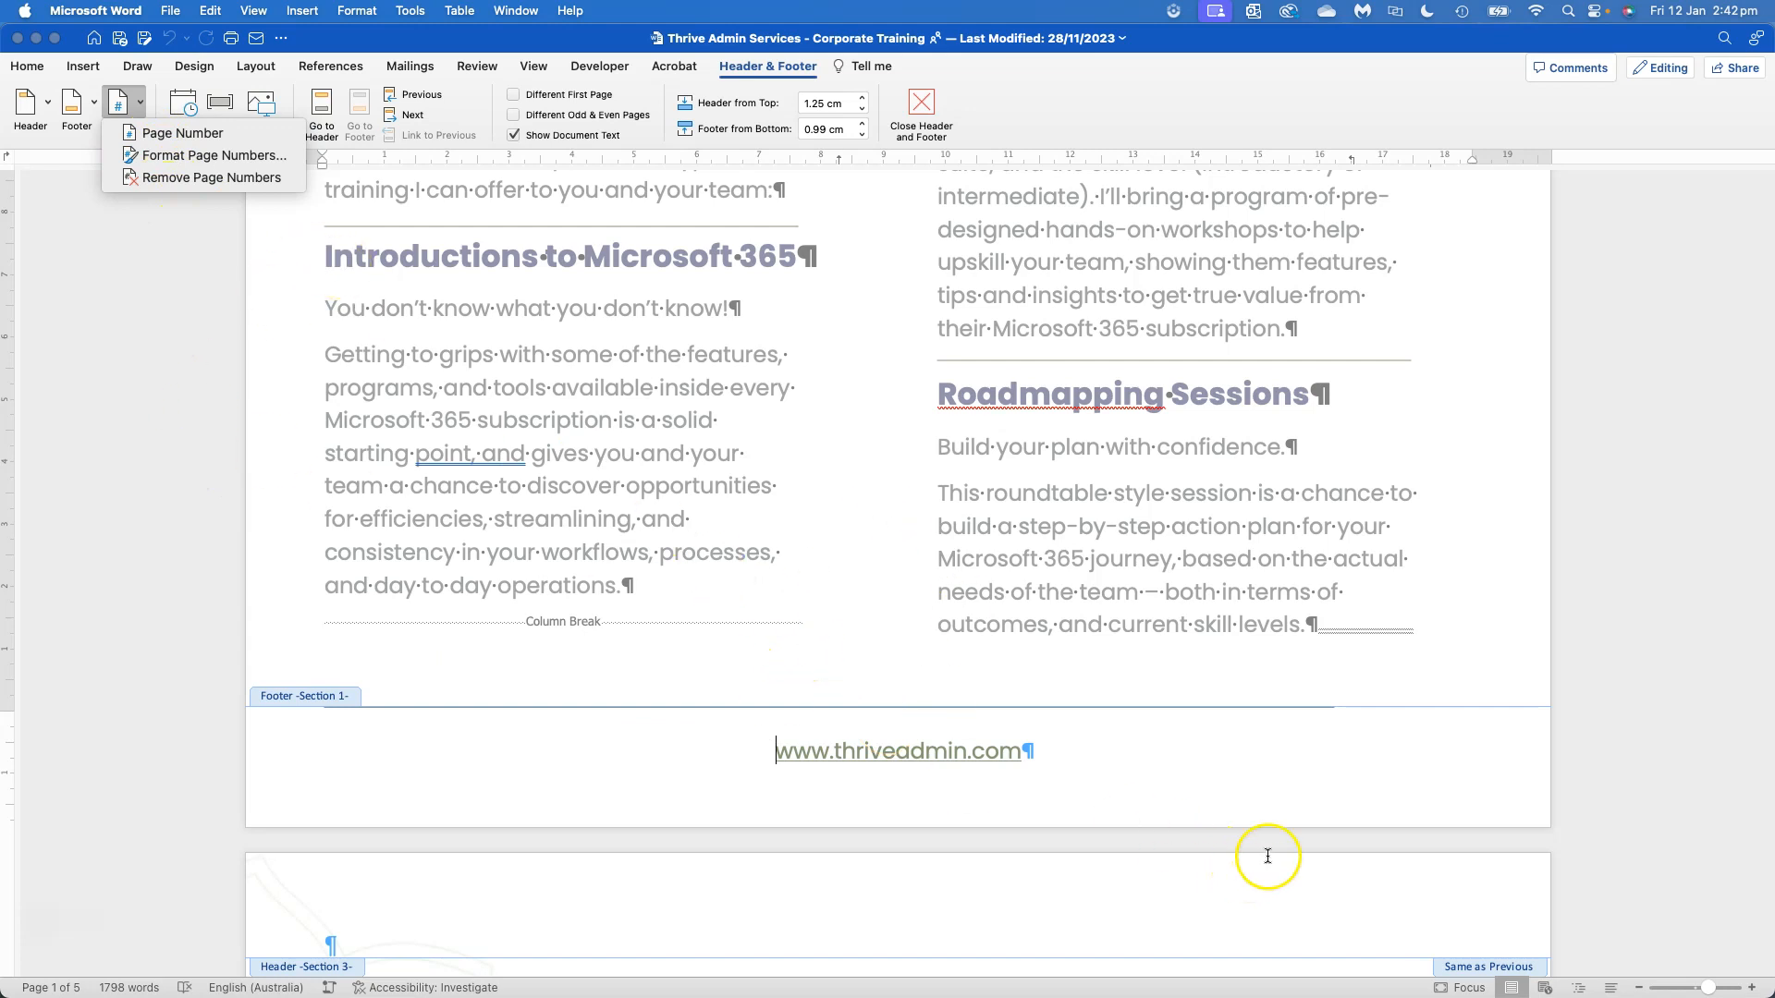
{"action": "left_click", "coordinate": [1269, 781]}
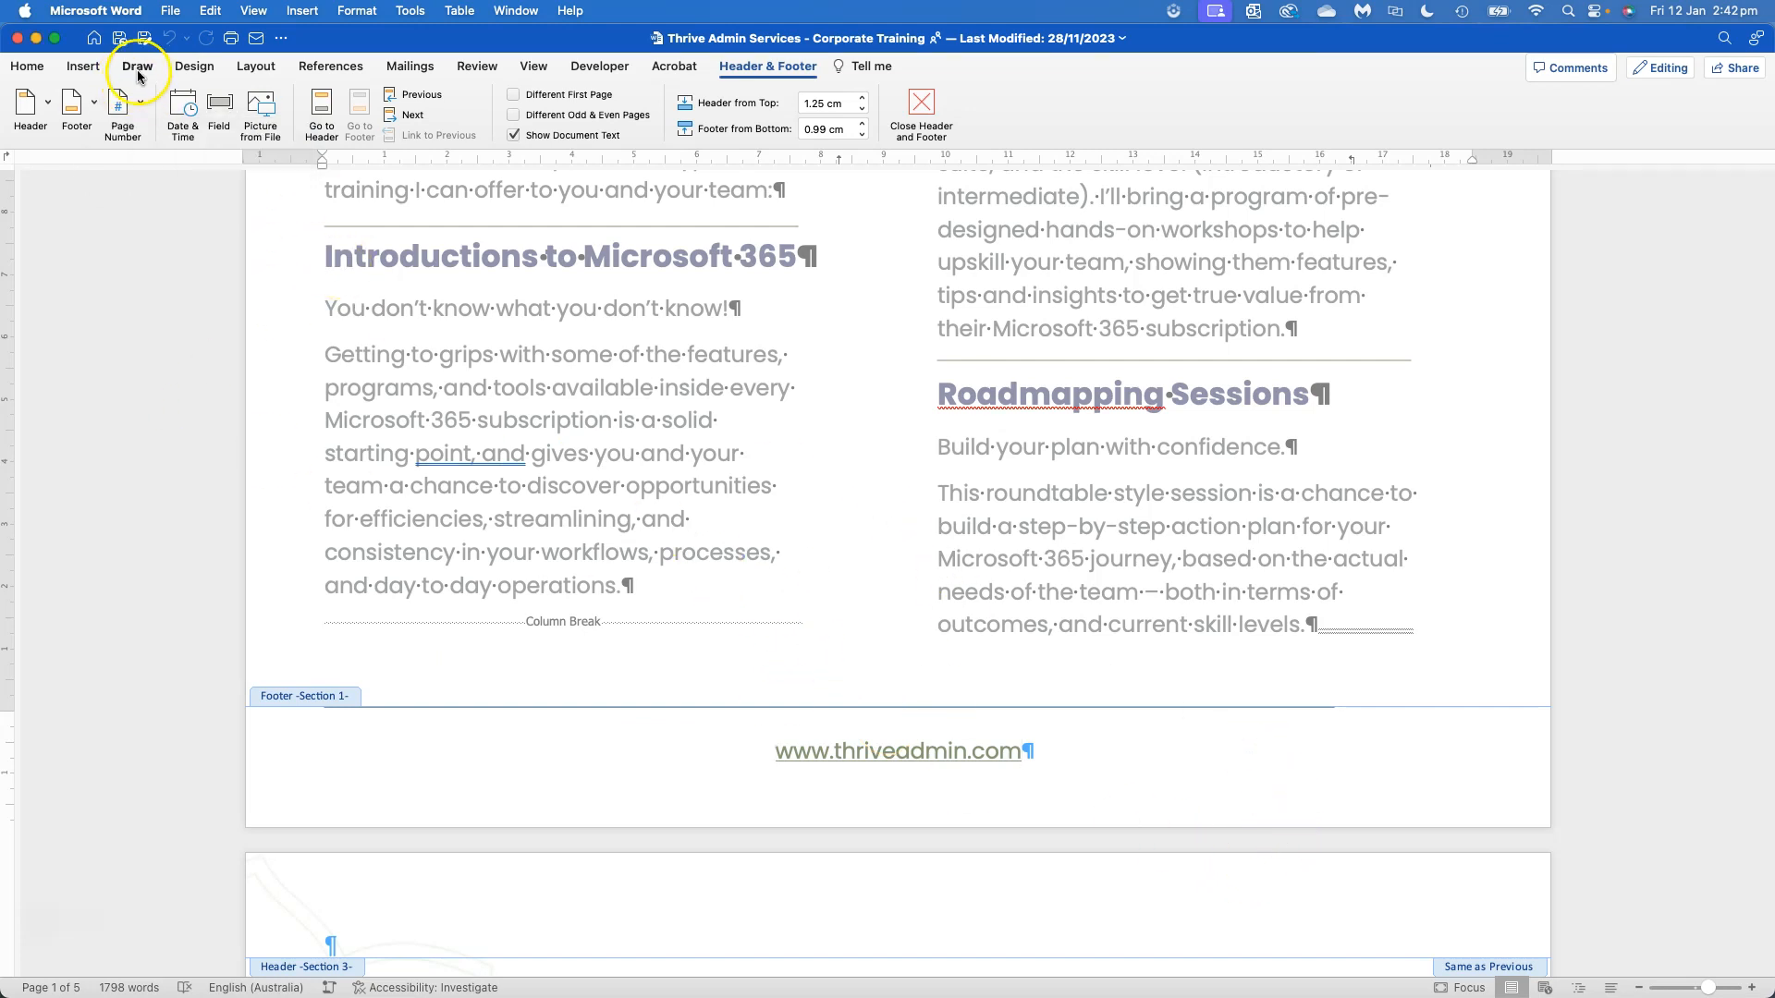
Review the insertable page number options while the footer is open, placing the cursor back after the web address
{"action": "left_click", "coordinate": [83, 66]}
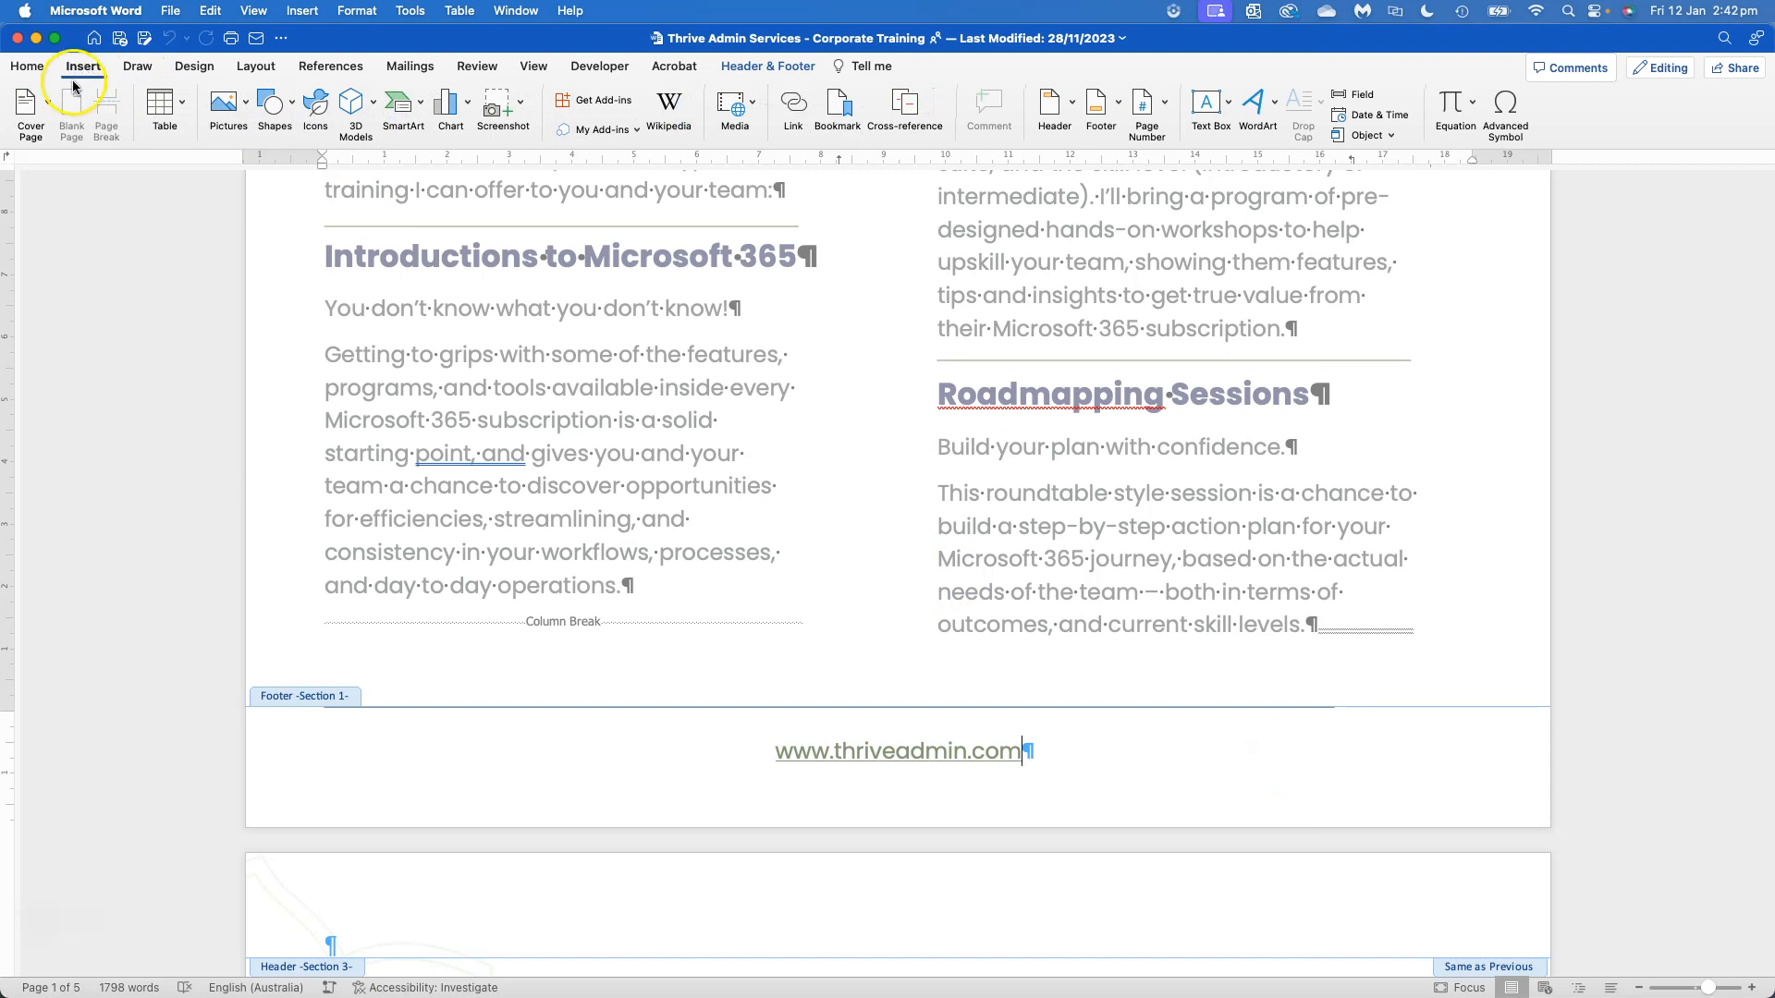
{"action": "left_click", "coordinate": [1169, 110]}
{"action": "left_click", "coordinate": [1167, 109]}
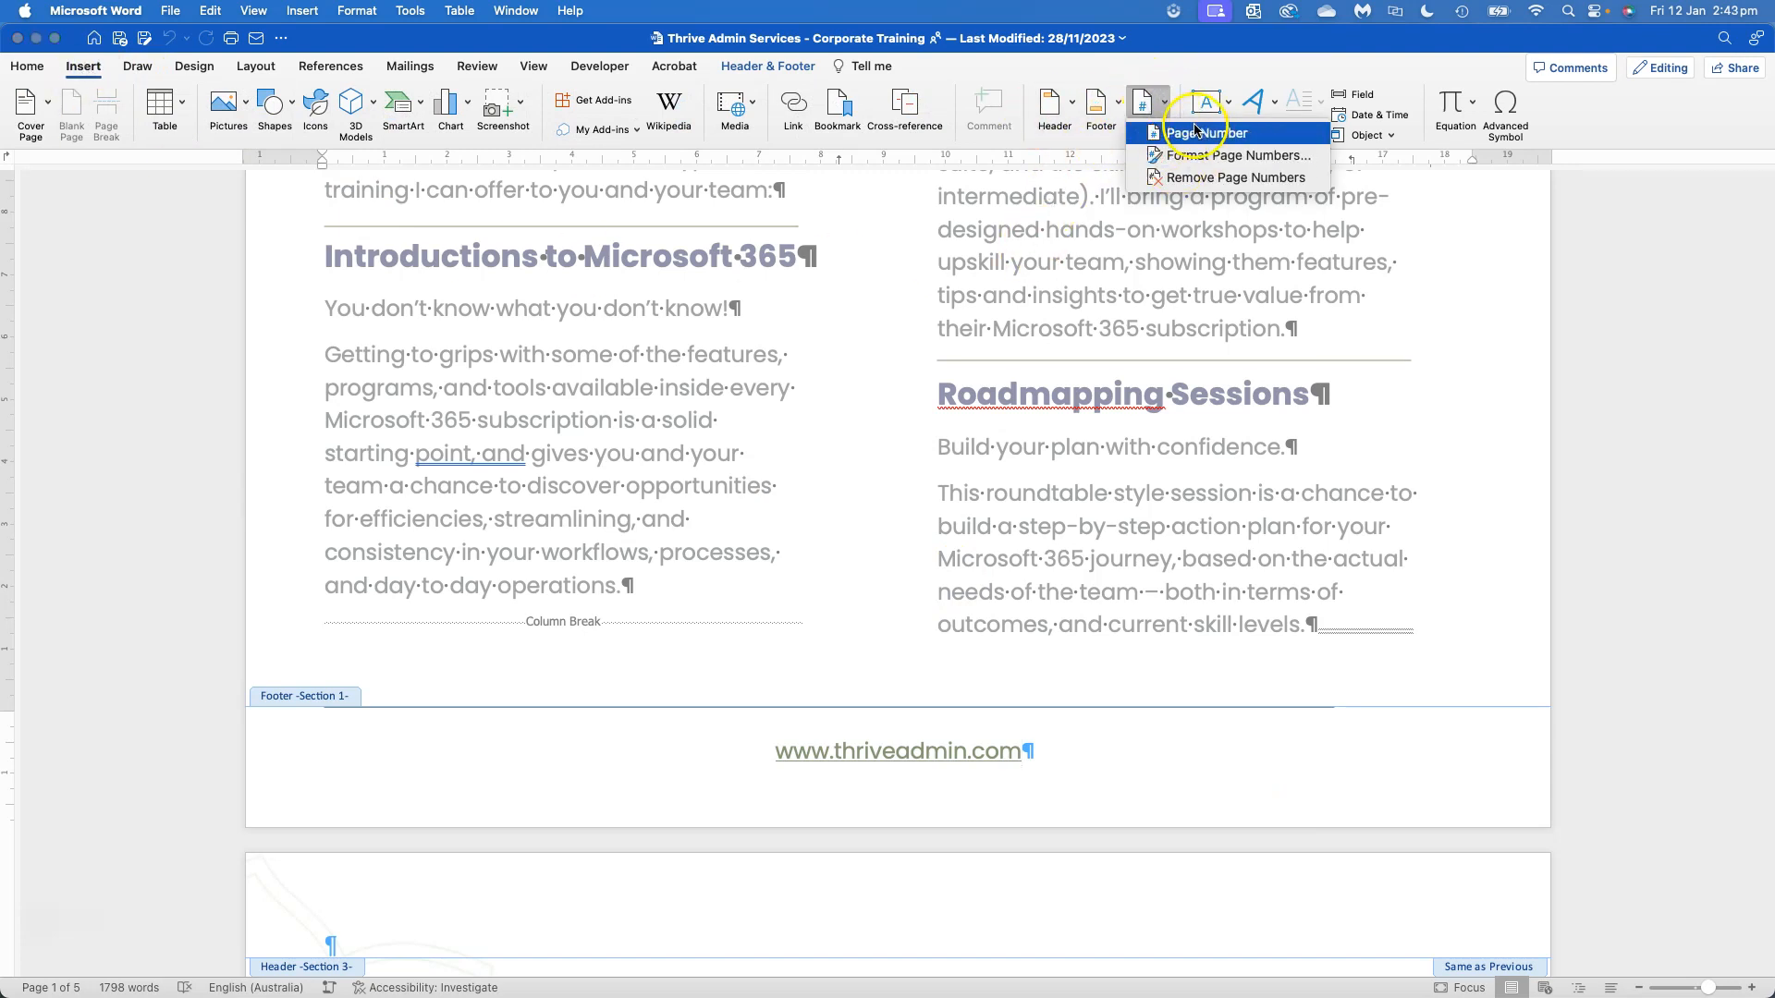
{"action": "left_click", "coordinate": [1195, 159]}
{"action": "left_click", "coordinate": [1172, 754]}
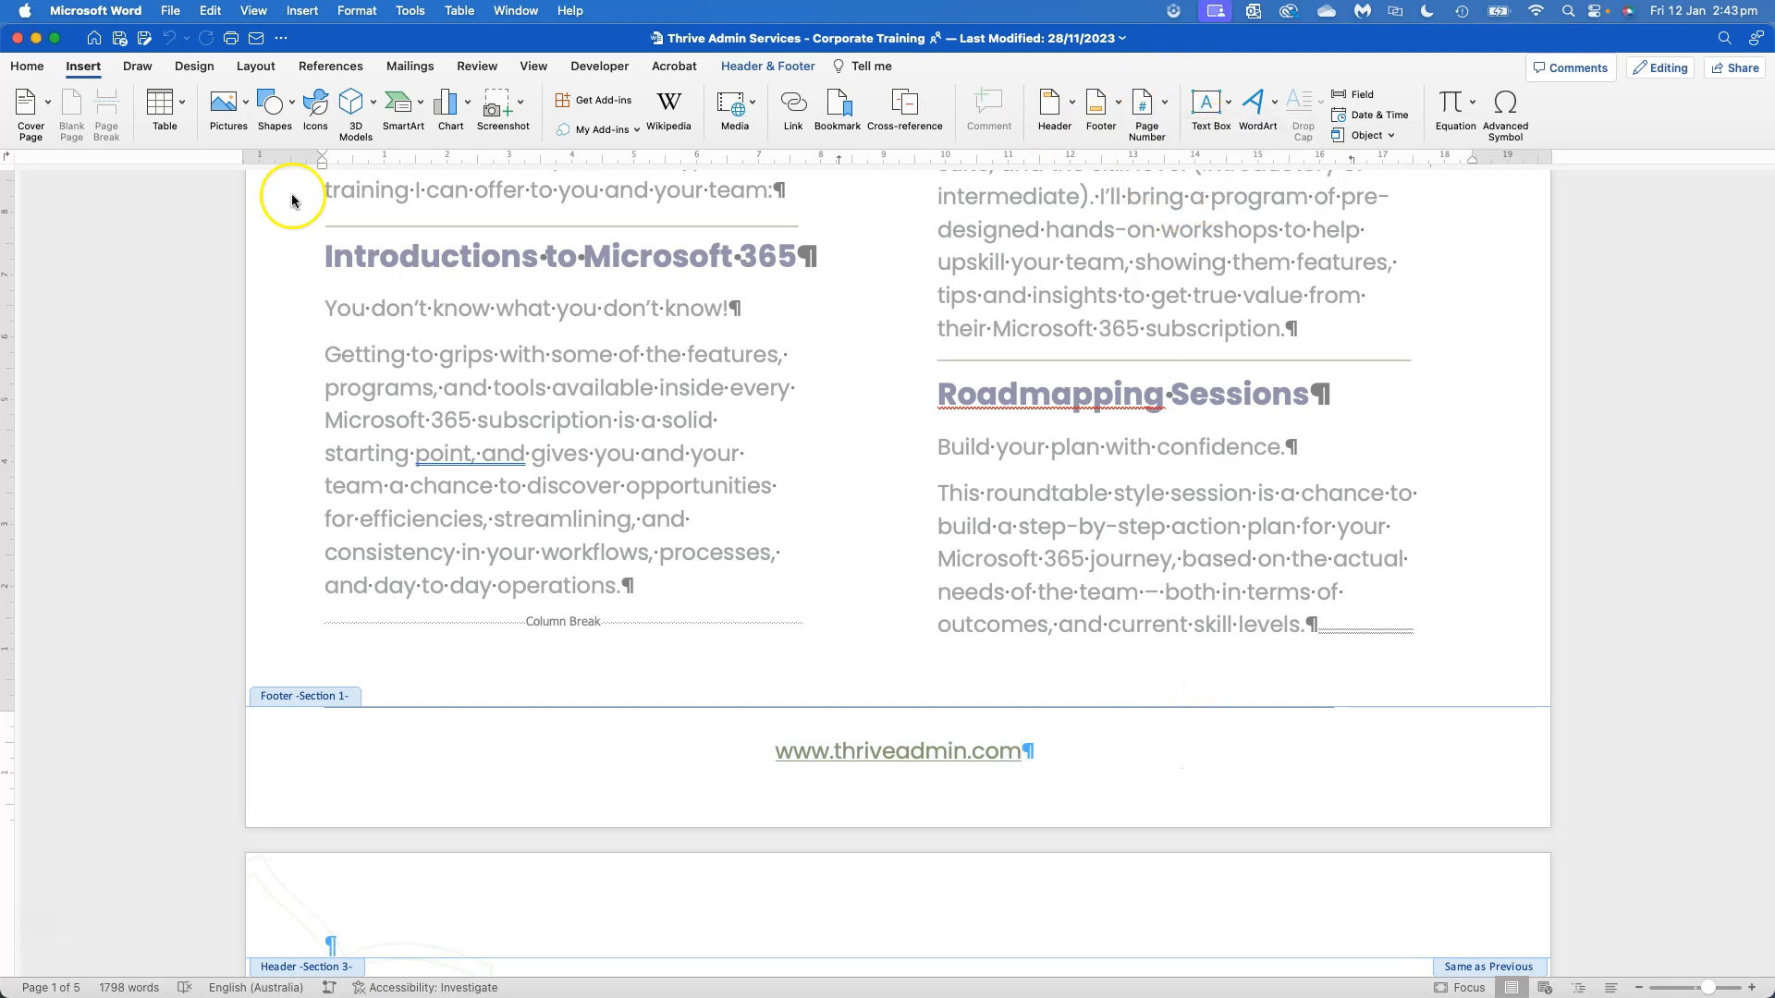
{"action": "left_click", "coordinate": [191, 66]}
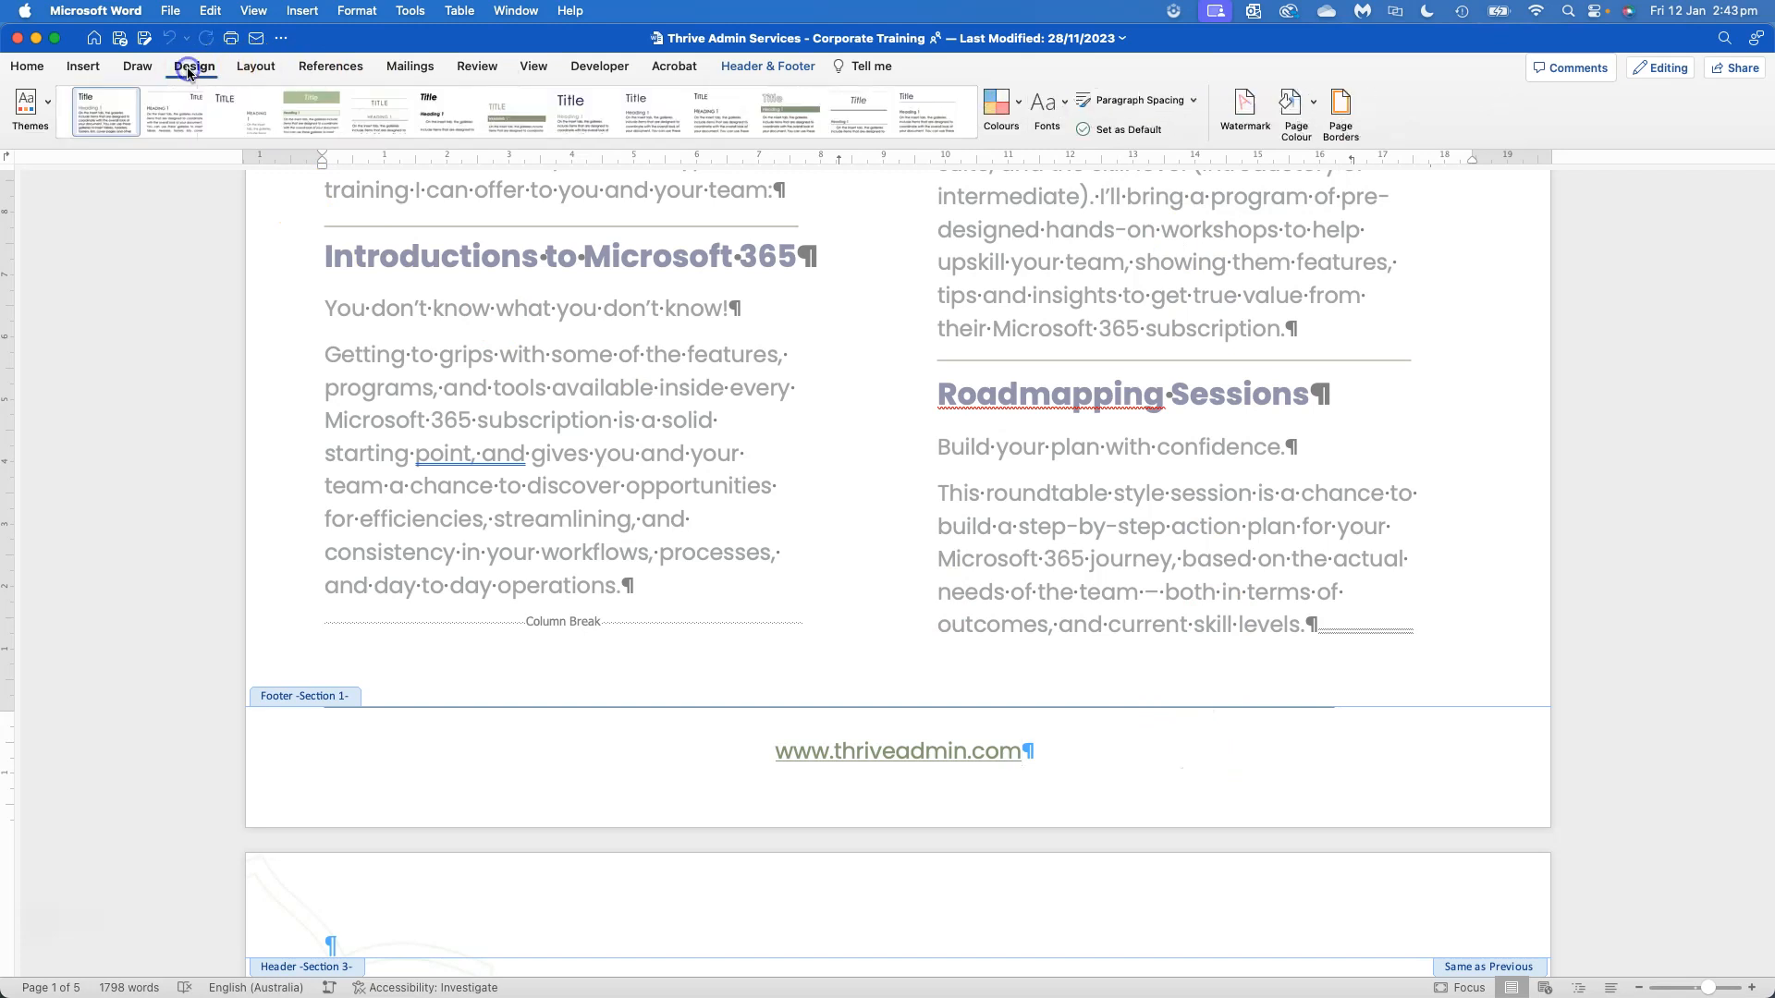
{"action": "left_click", "coordinate": [83, 67]}
{"action": "left_click", "coordinate": [257, 67]}
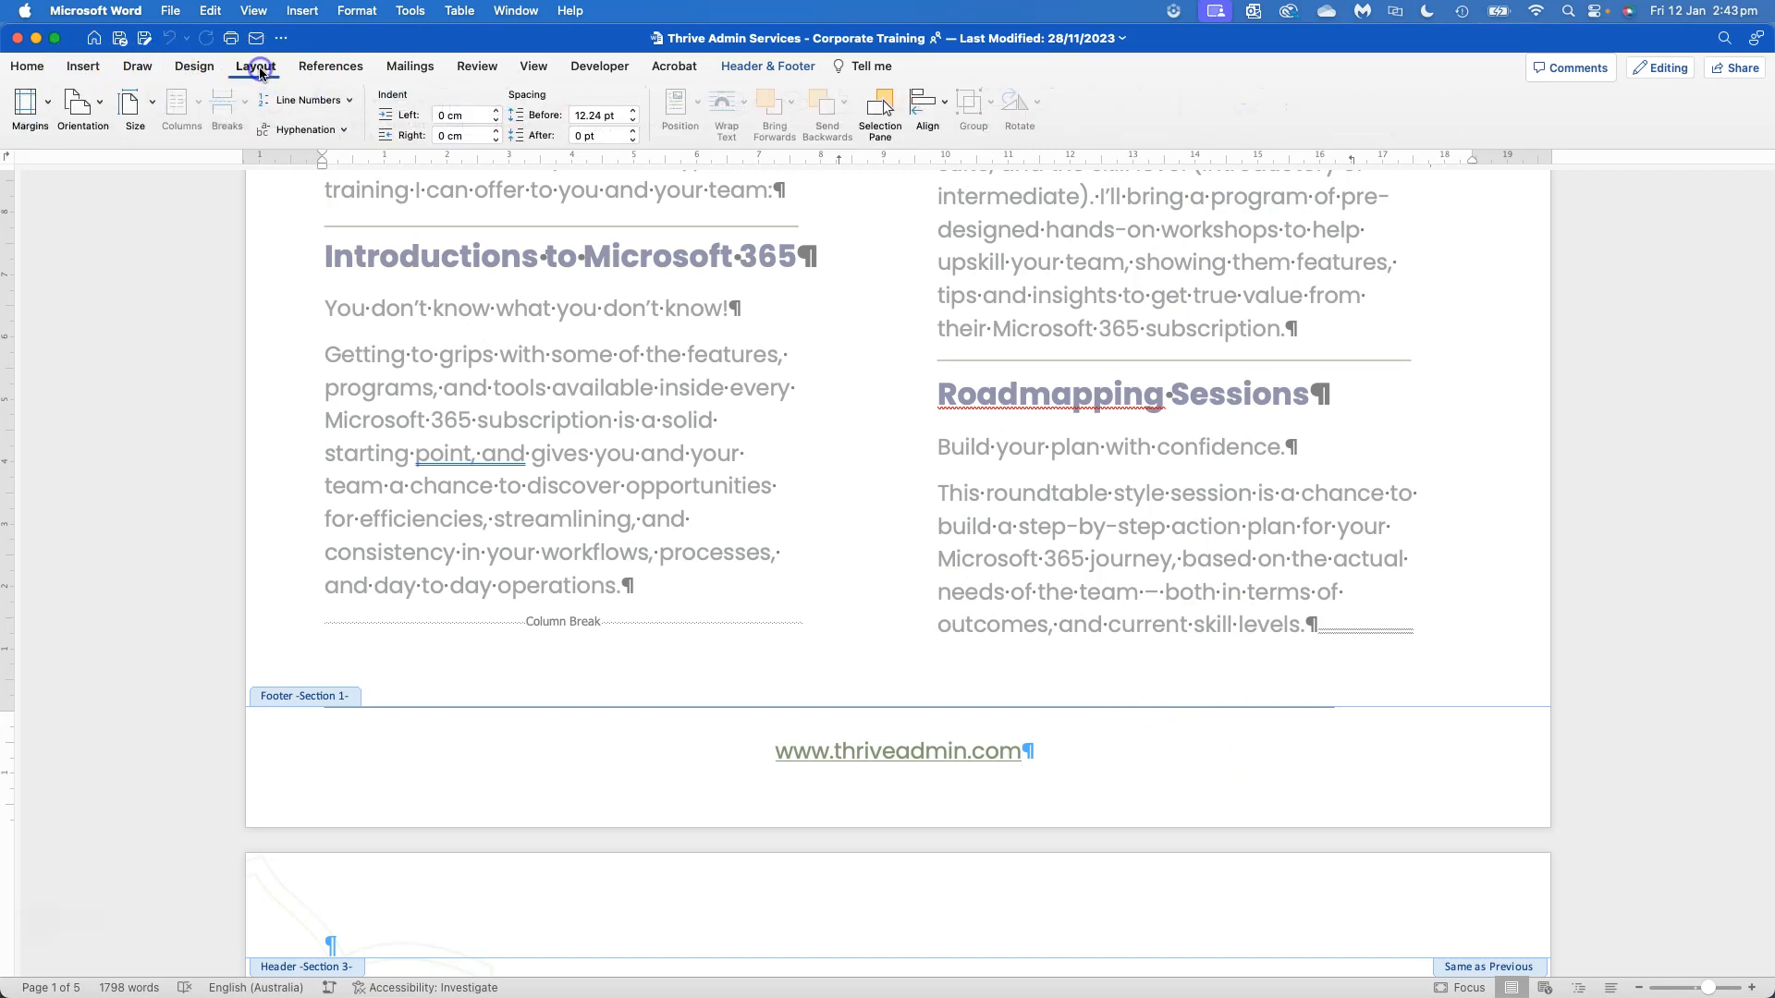
{"action": "left_click", "coordinate": [330, 67]}
{"action": "left_click", "coordinate": [412, 68]}
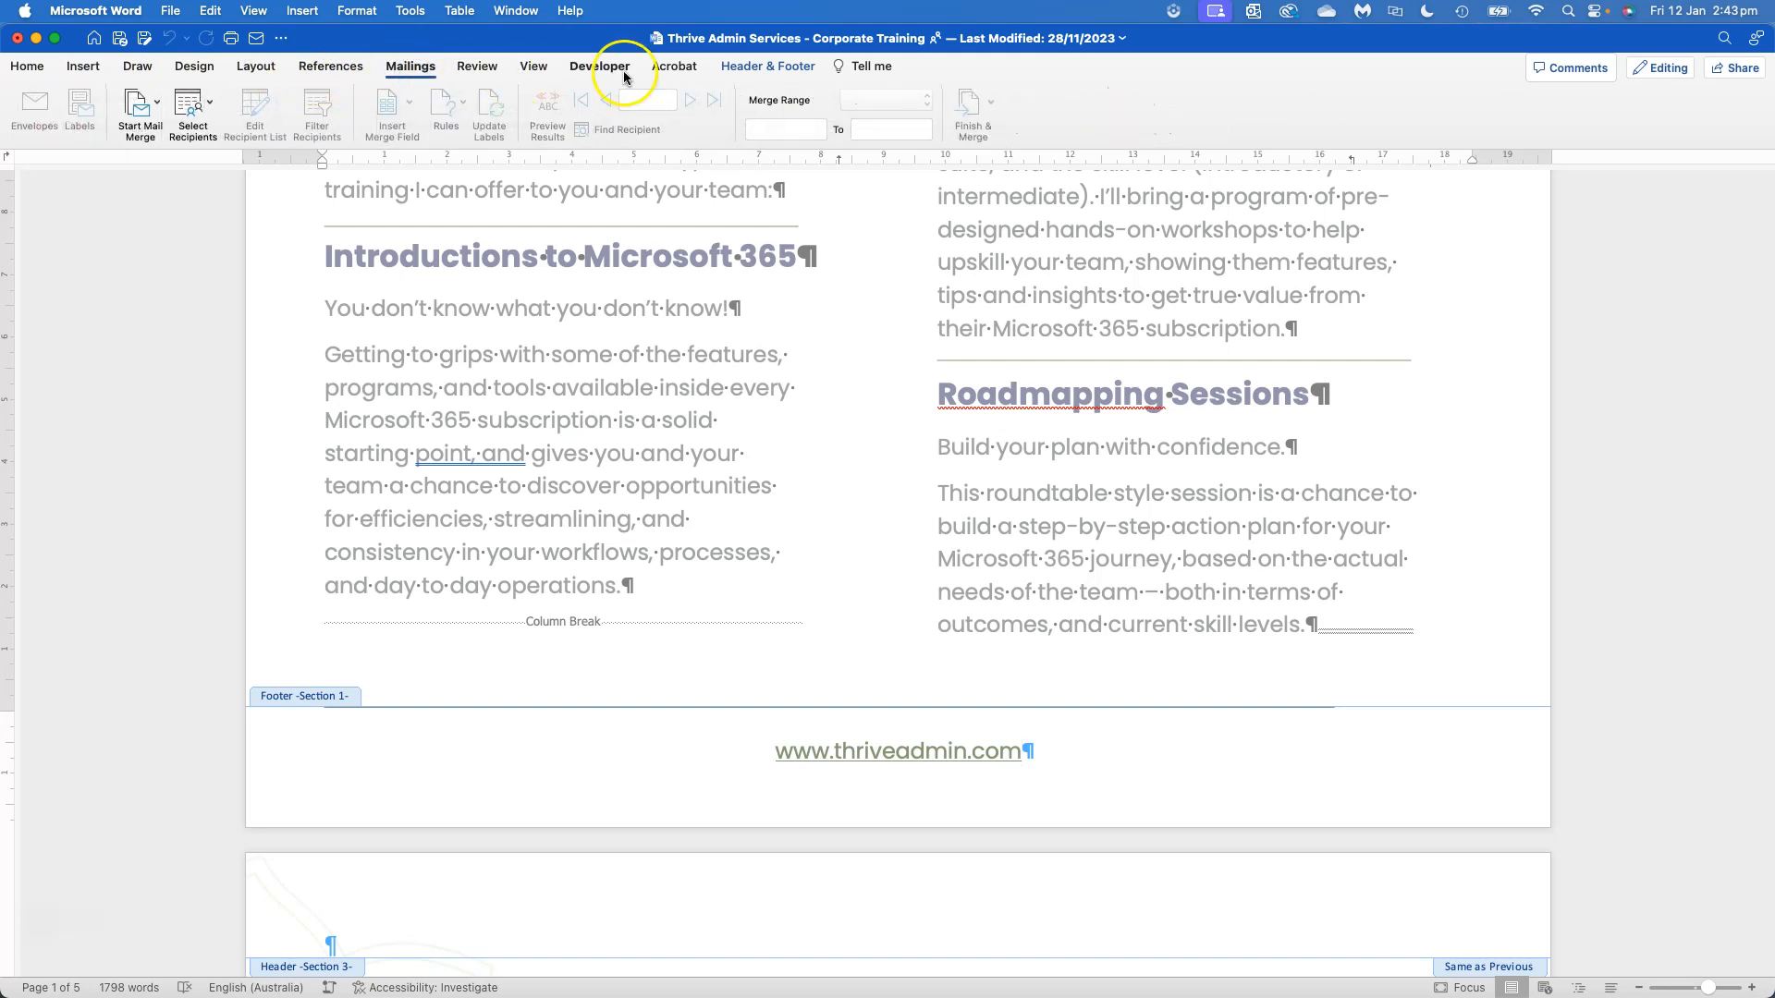
{"action": "left_click", "coordinate": [471, 73]}
{"action": "left_click", "coordinate": [531, 68]}
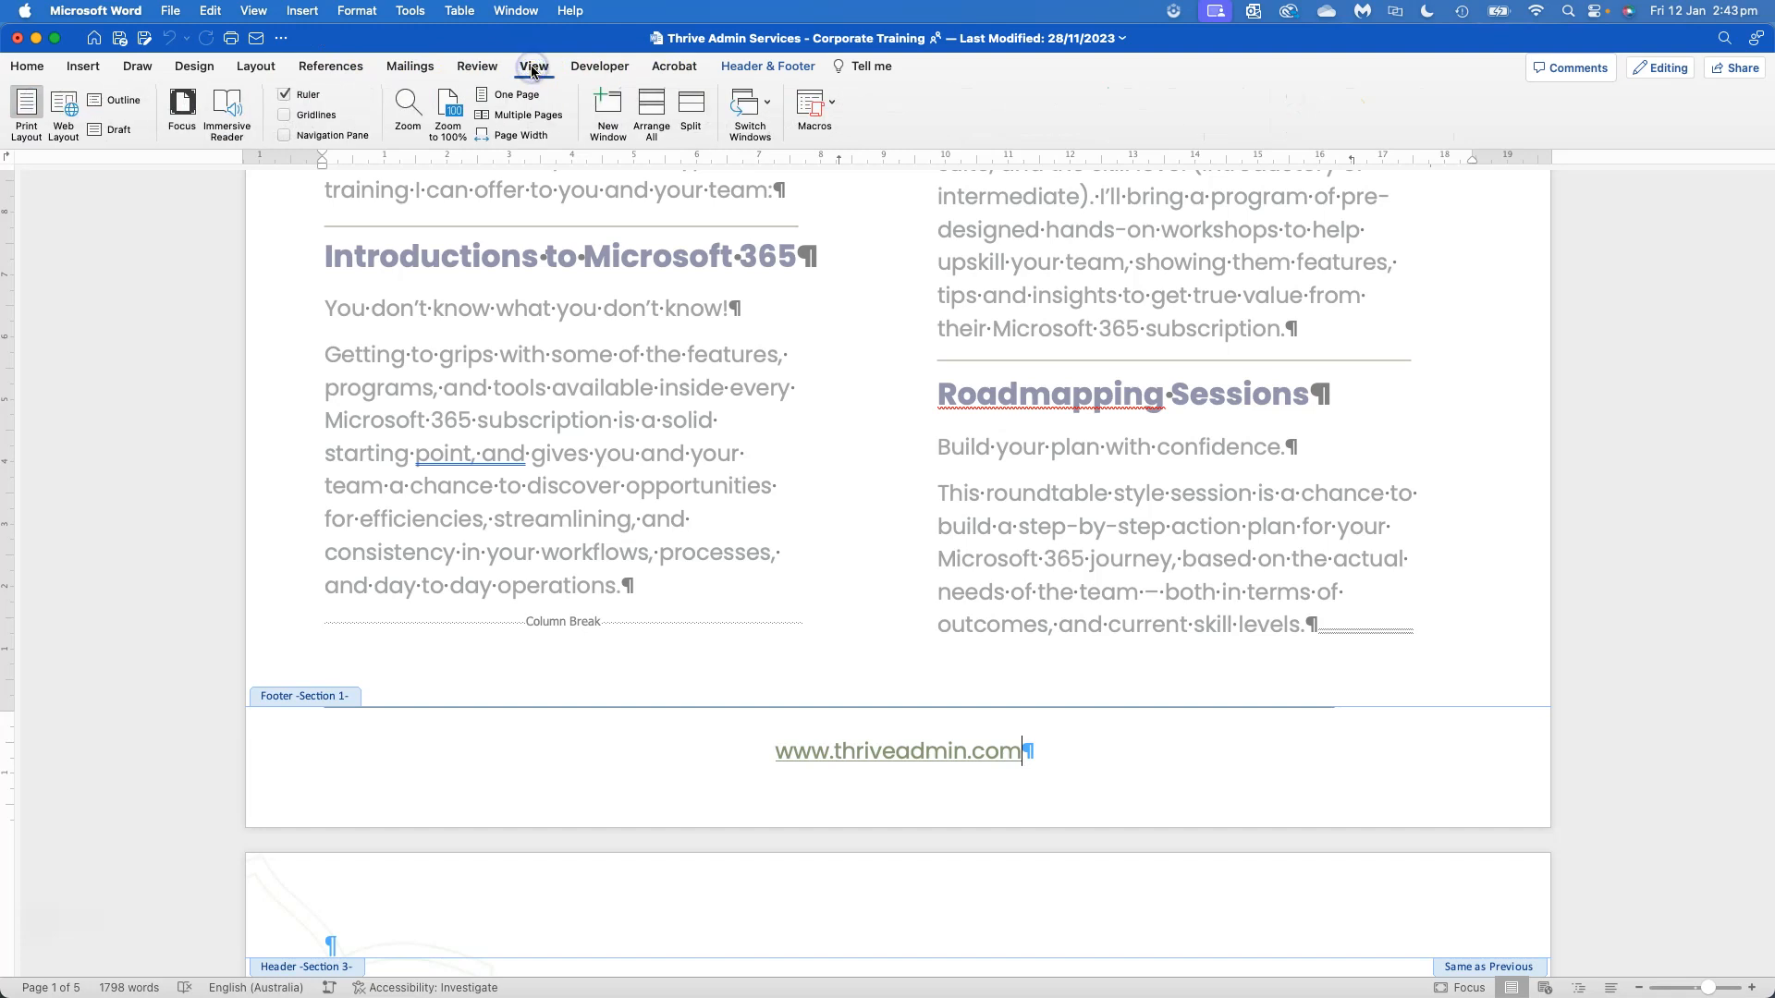
{"action": "left_click", "coordinate": [424, 72]}
{"action": "left_click", "coordinate": [487, 72]}
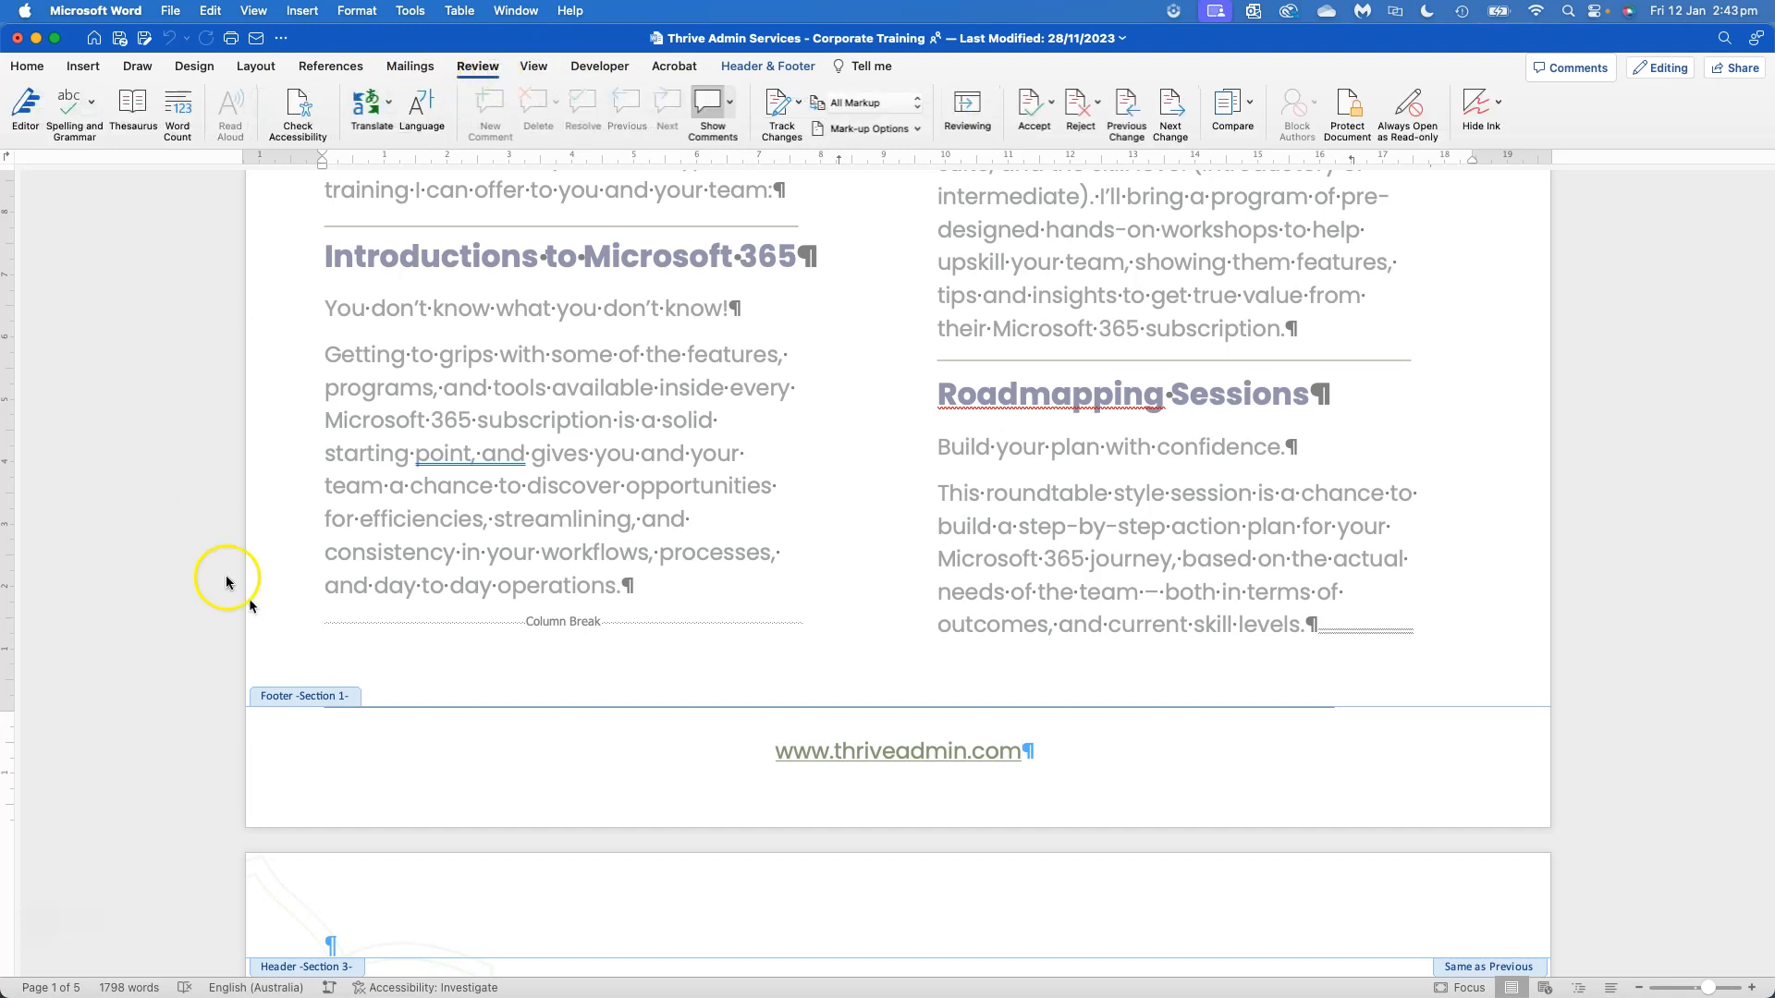
Close the footer editing and check the page number options available from the document body
{"action": "left_click", "coordinate": [797, 68]}
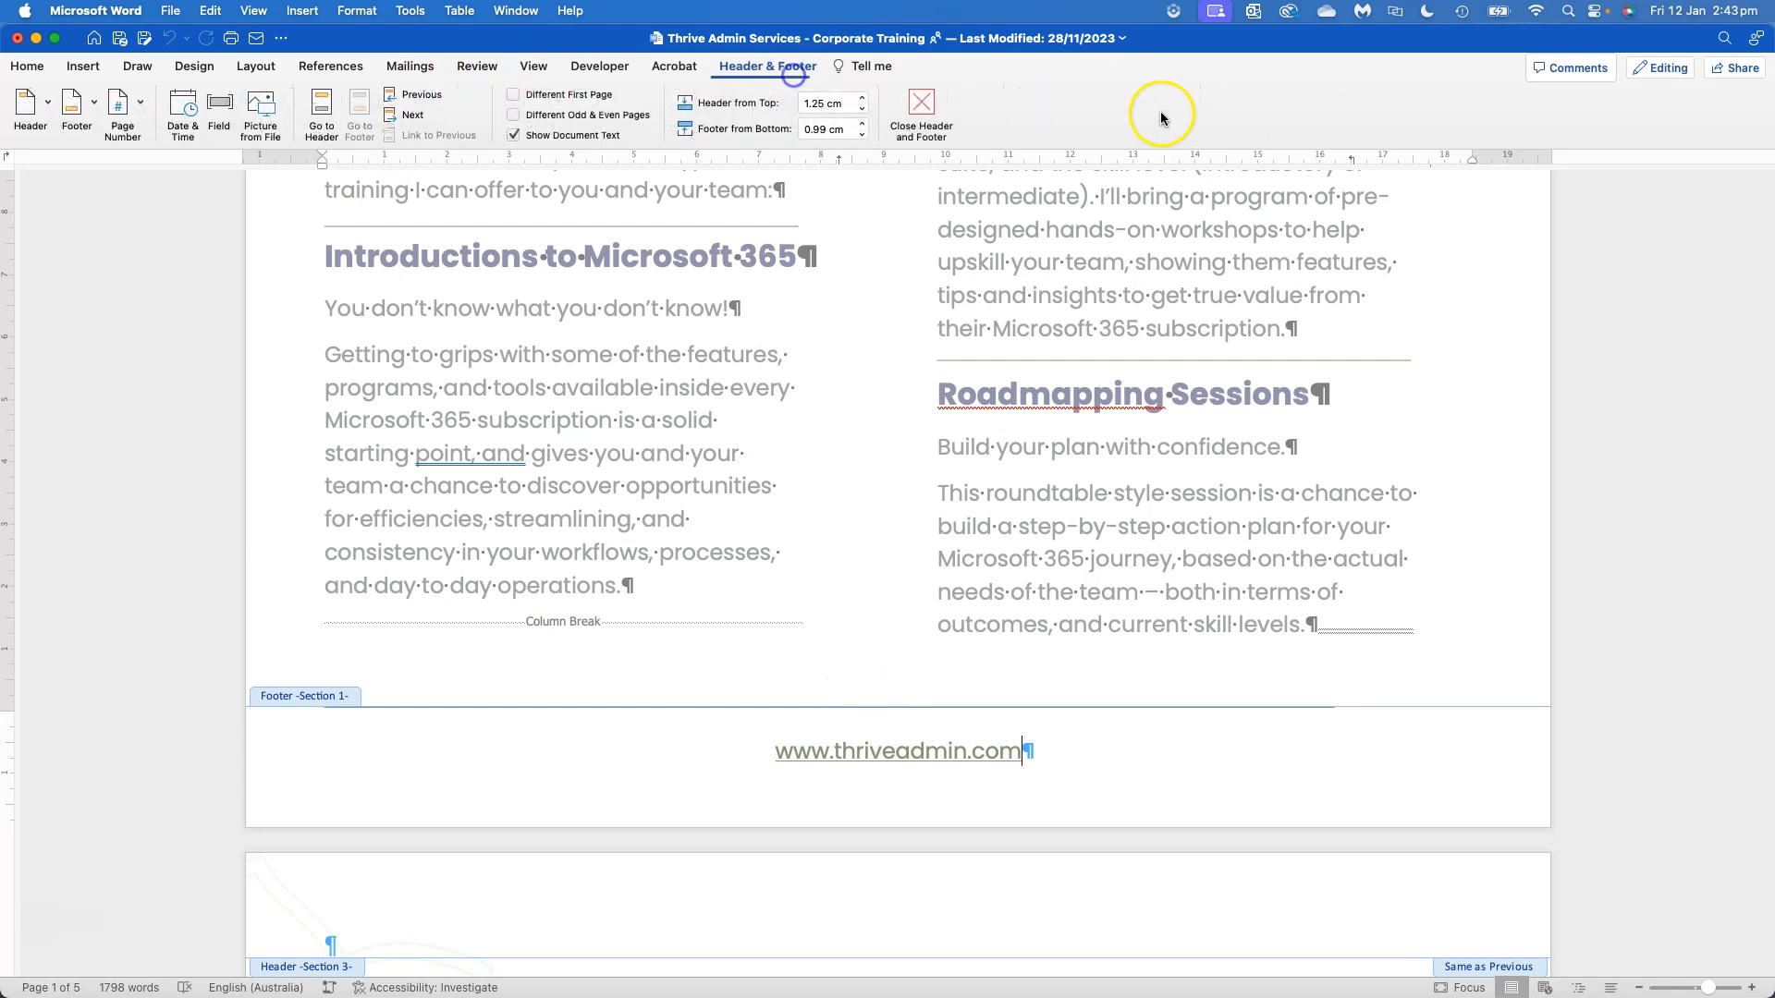
{"action": "left_click", "coordinate": [922, 107]}
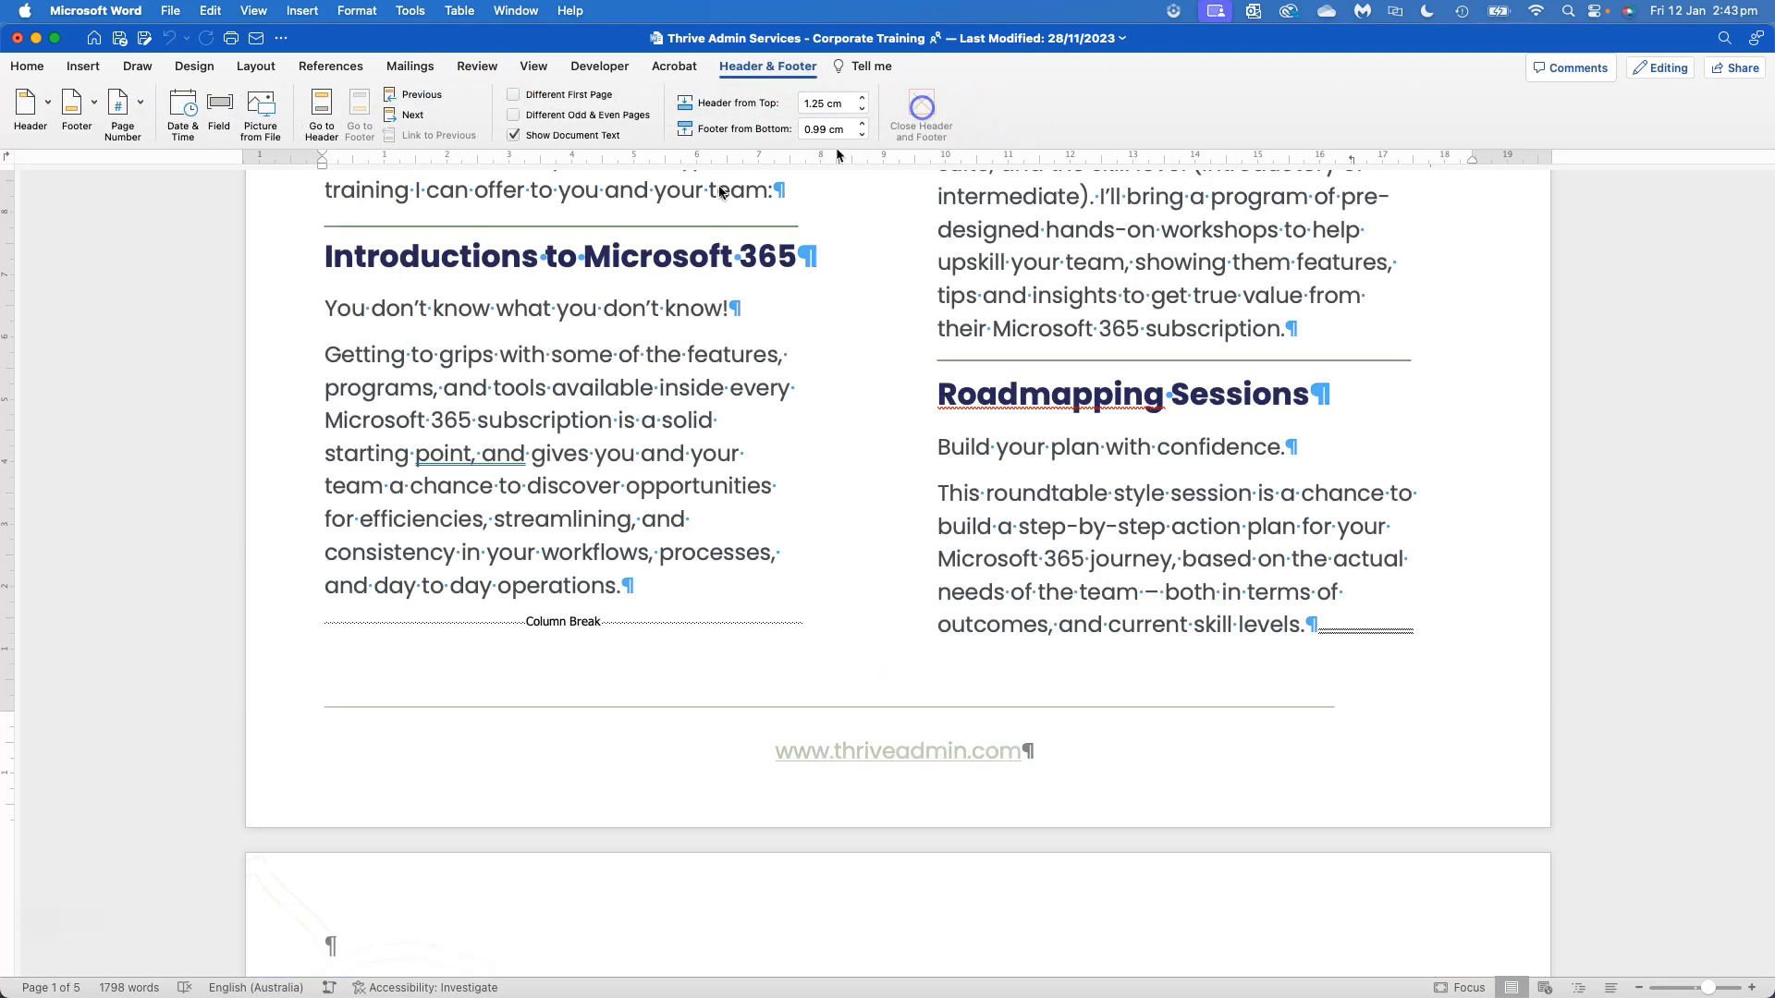
{"action": "left_click", "coordinate": [76, 68]}
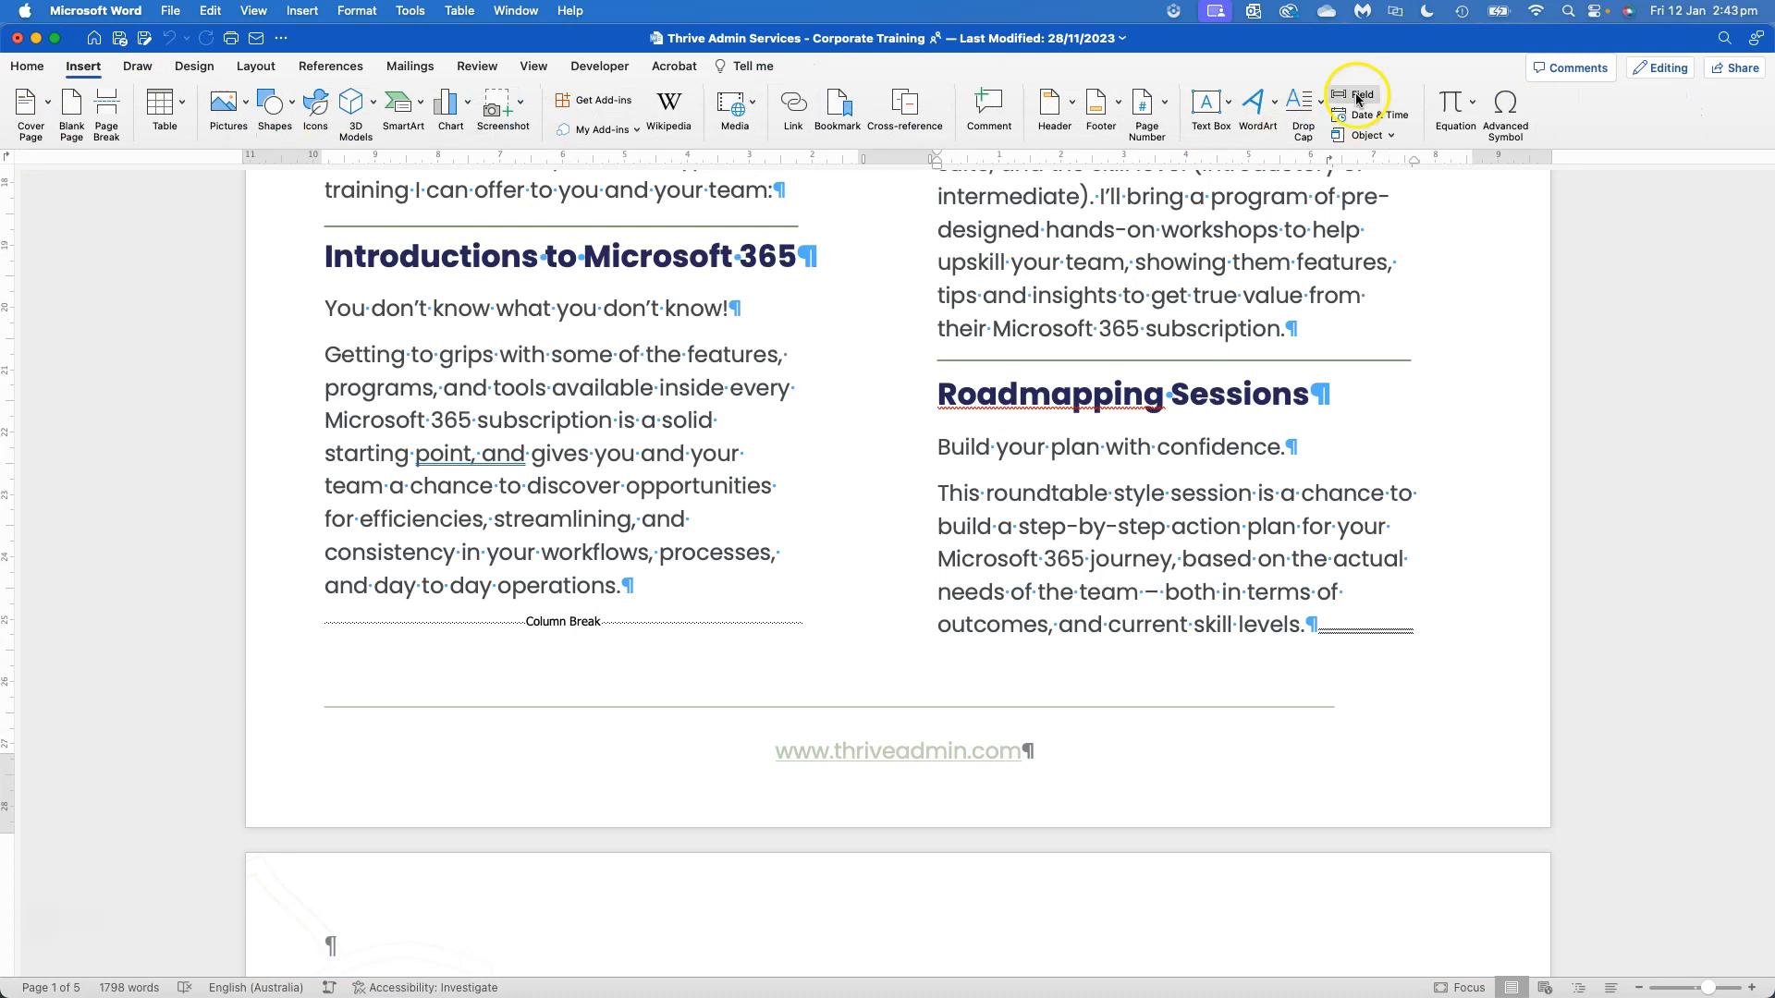
{"action": "left_click", "coordinate": [1158, 112]}
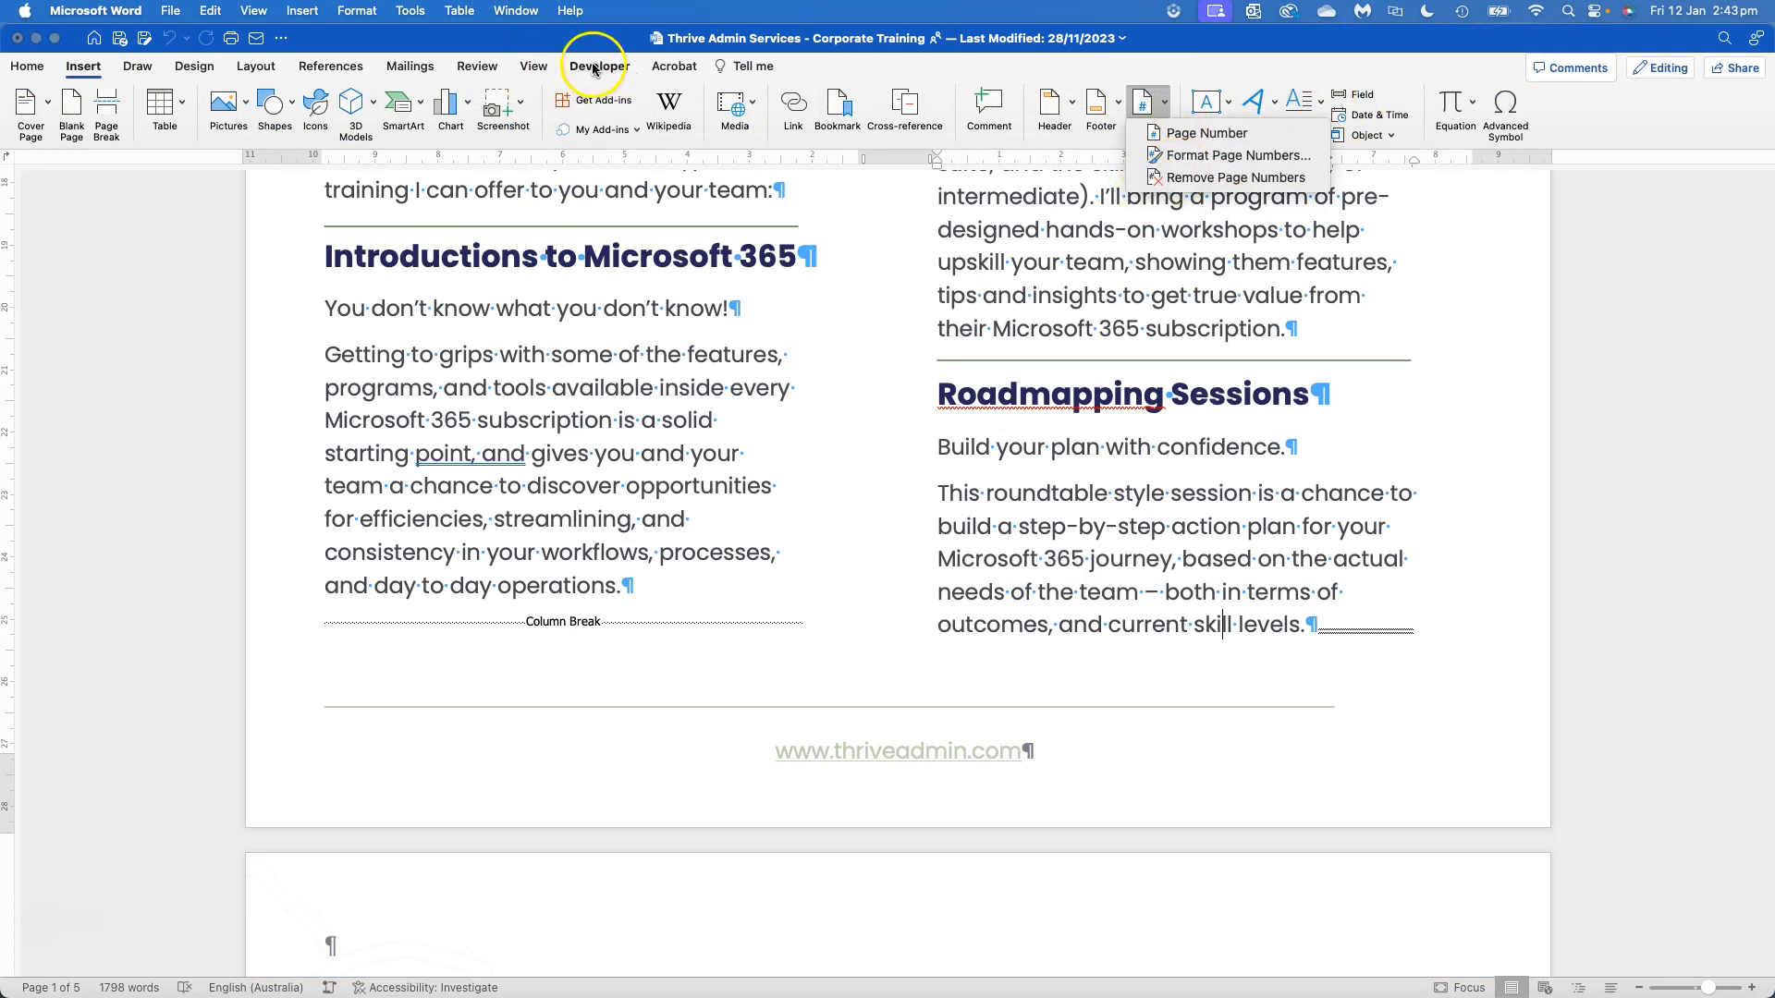
Open the Page Numbers settings and review the available position and alignment choices
{"action": "left_click", "coordinate": [303, 12]}
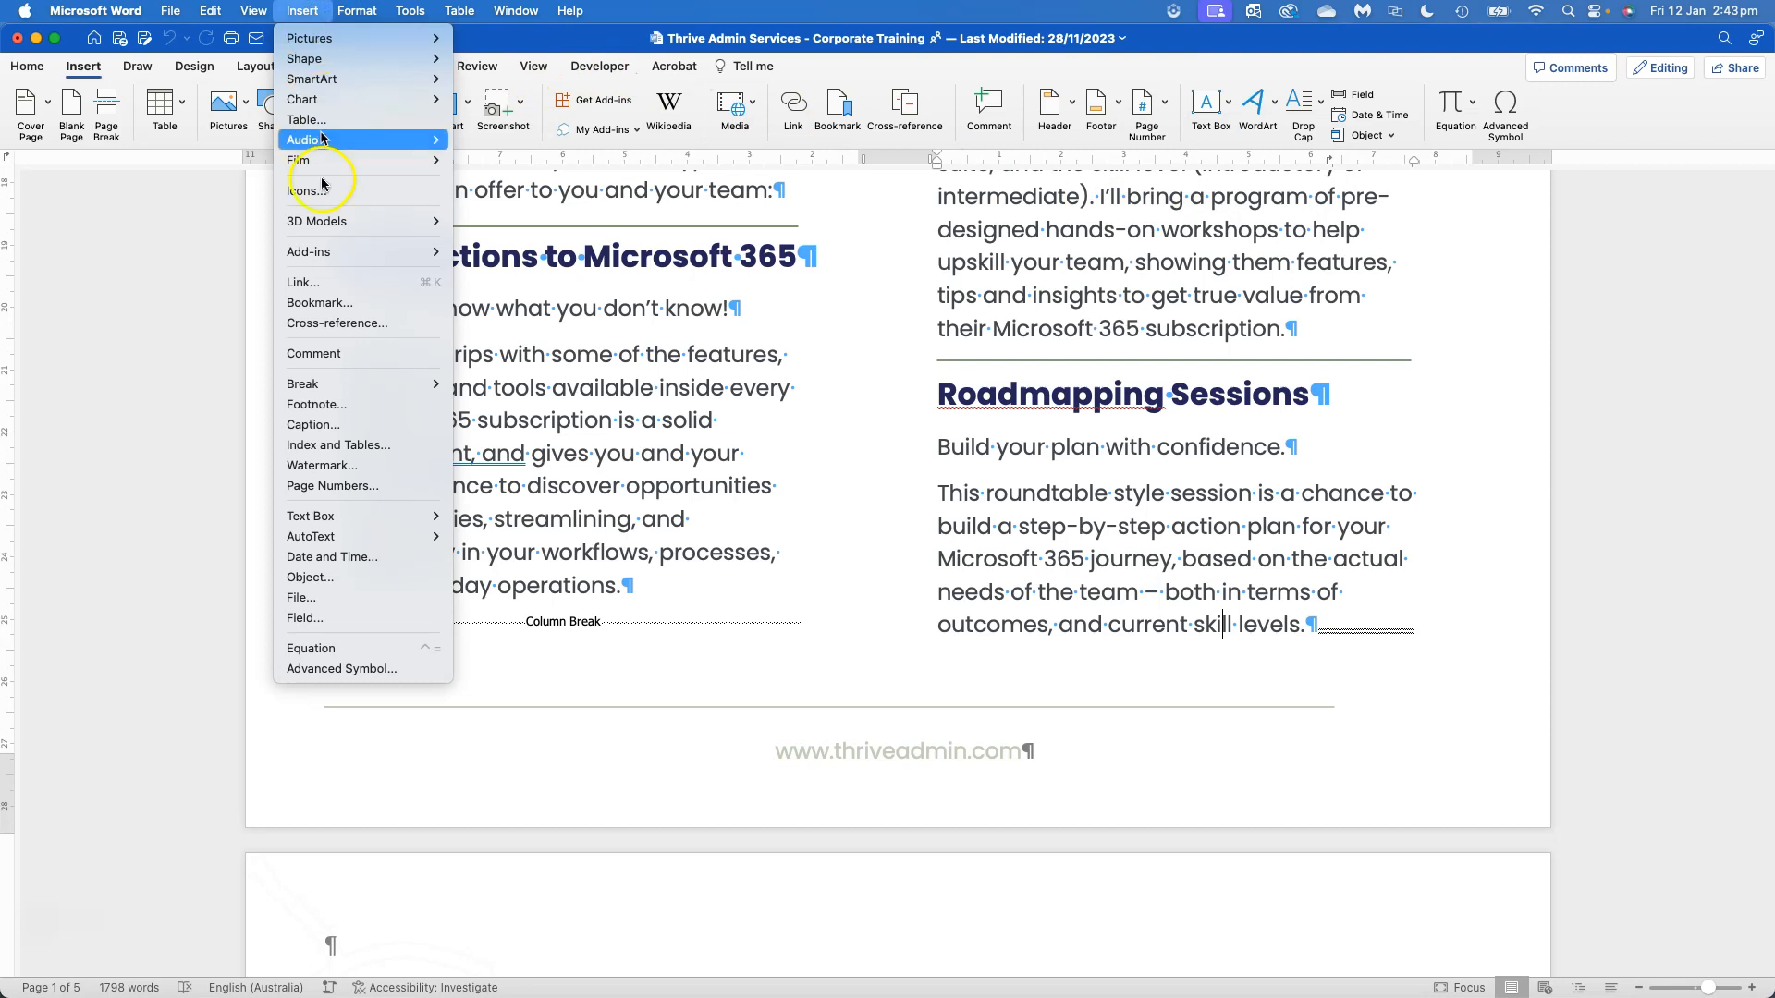
{"action": "left_click", "coordinate": [328, 487]}
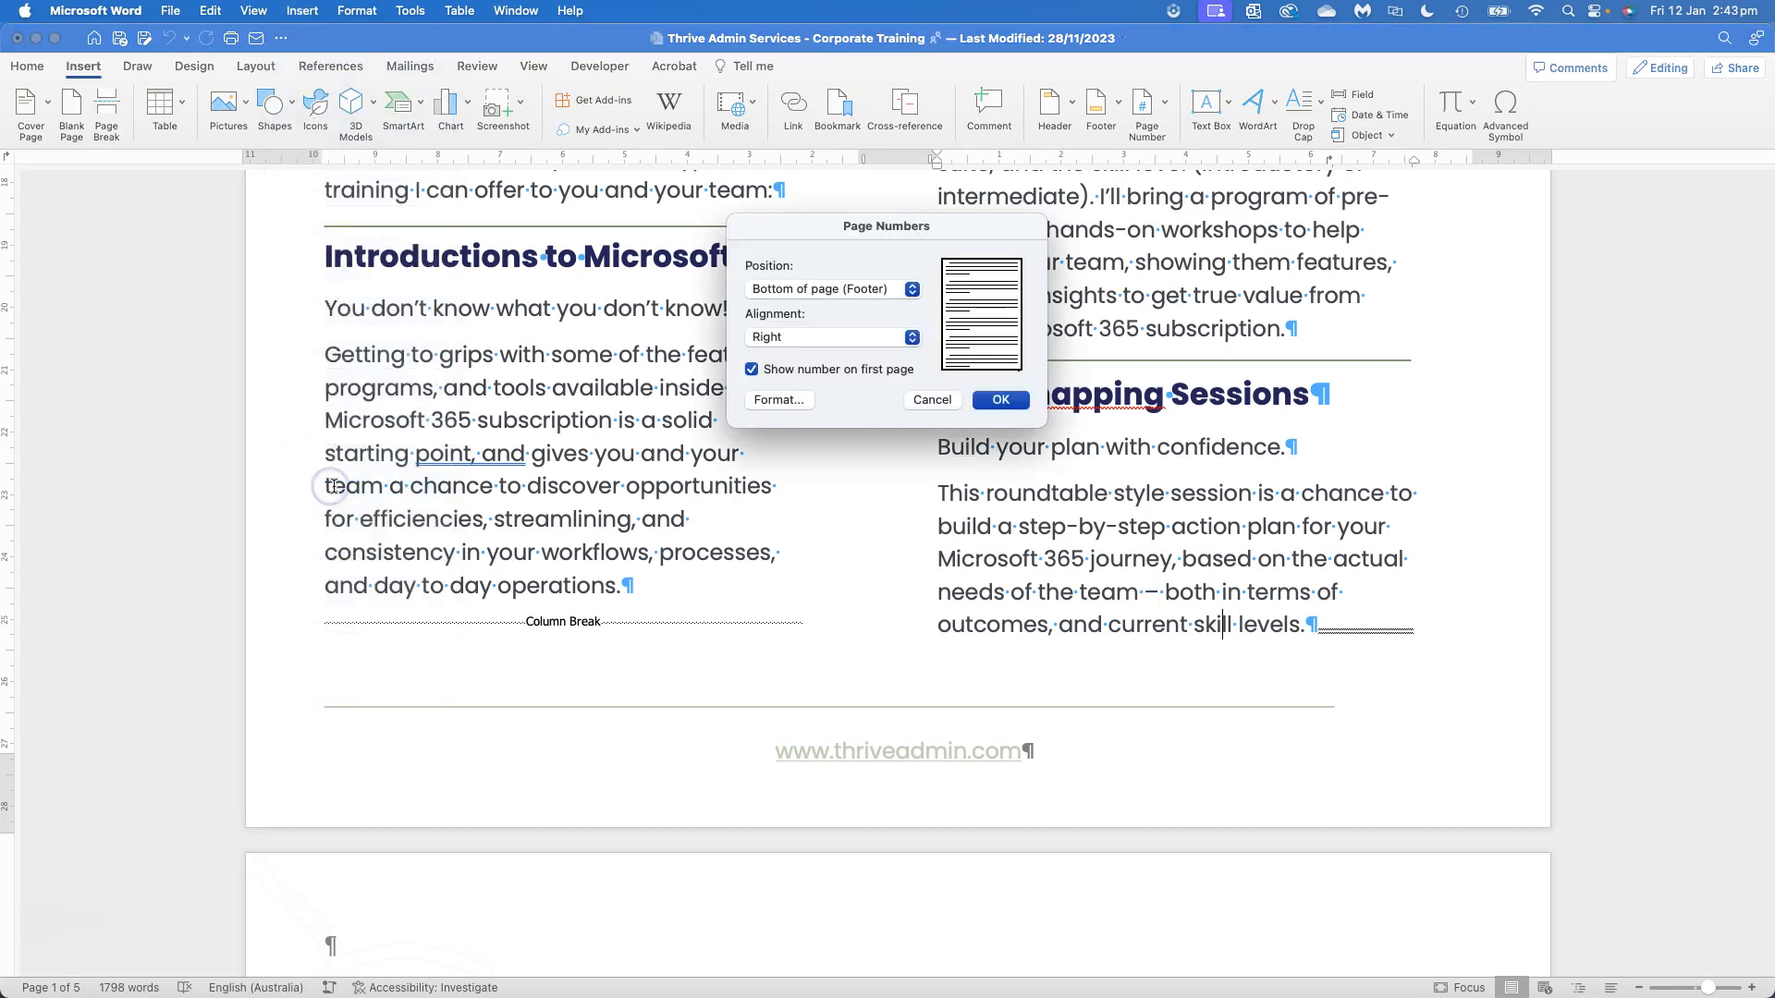
{"action": "left_click", "coordinate": [813, 288]}
{"action": "left_click", "coordinate": [811, 289]}
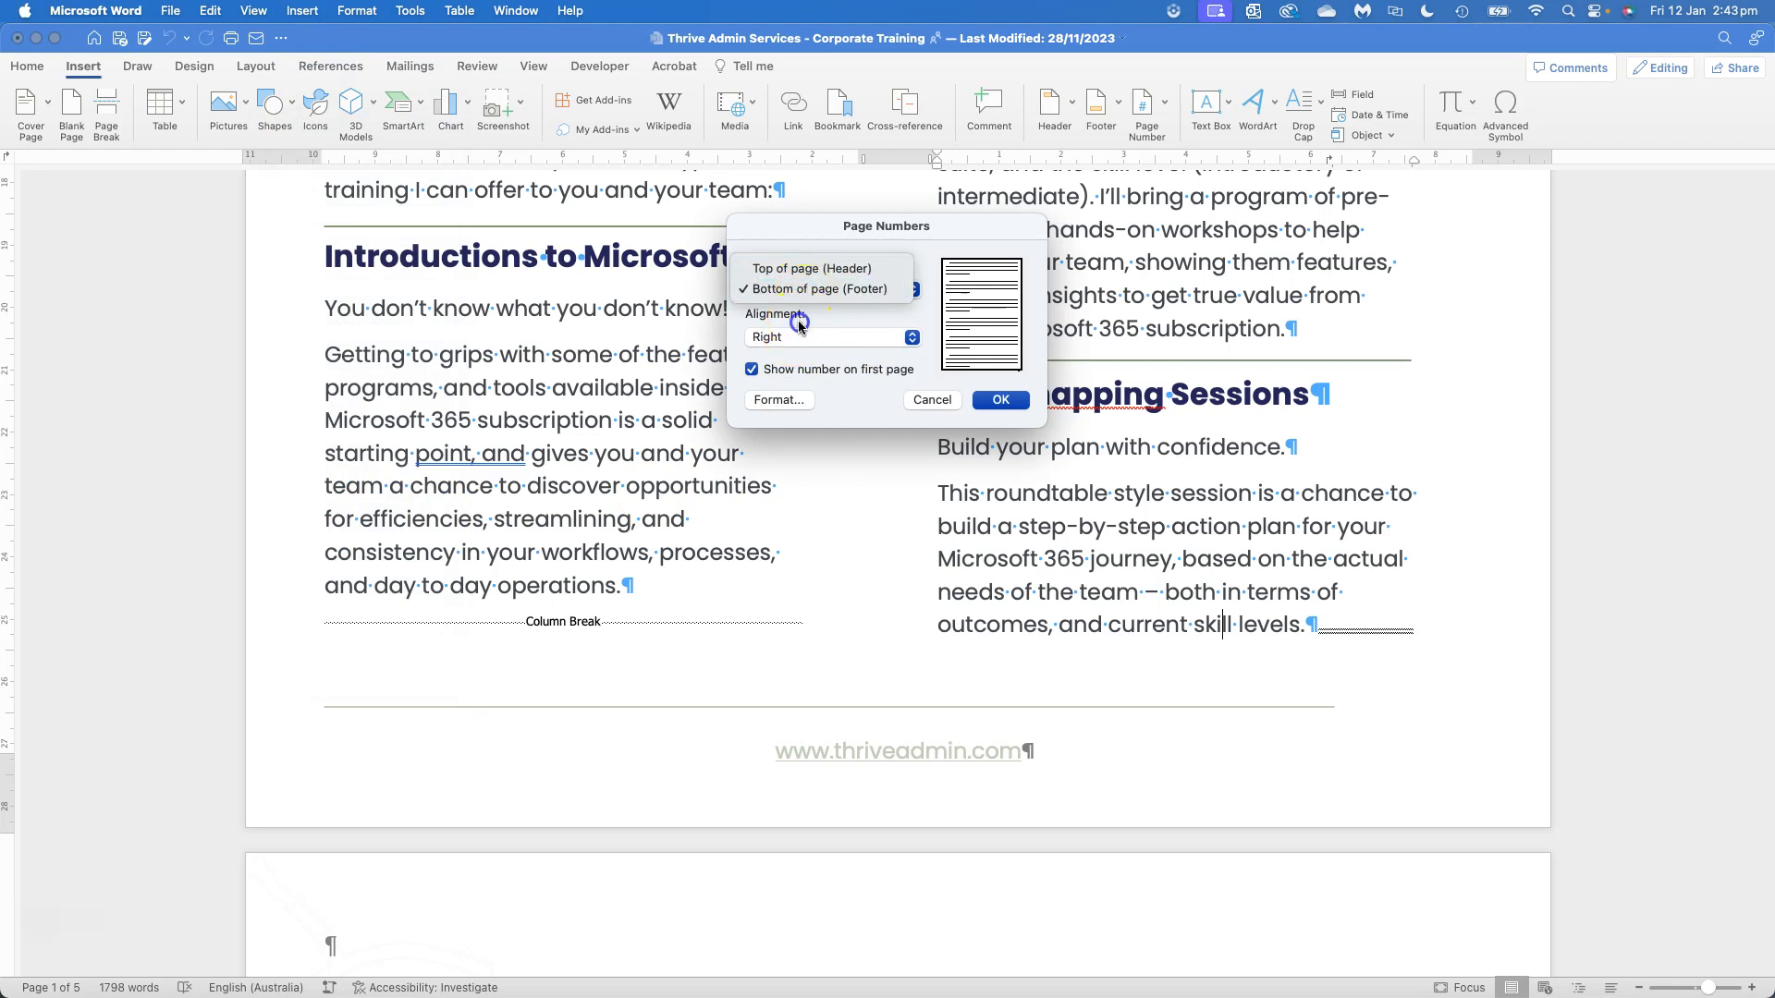
{"action": "left_click", "coordinate": [801, 340]}
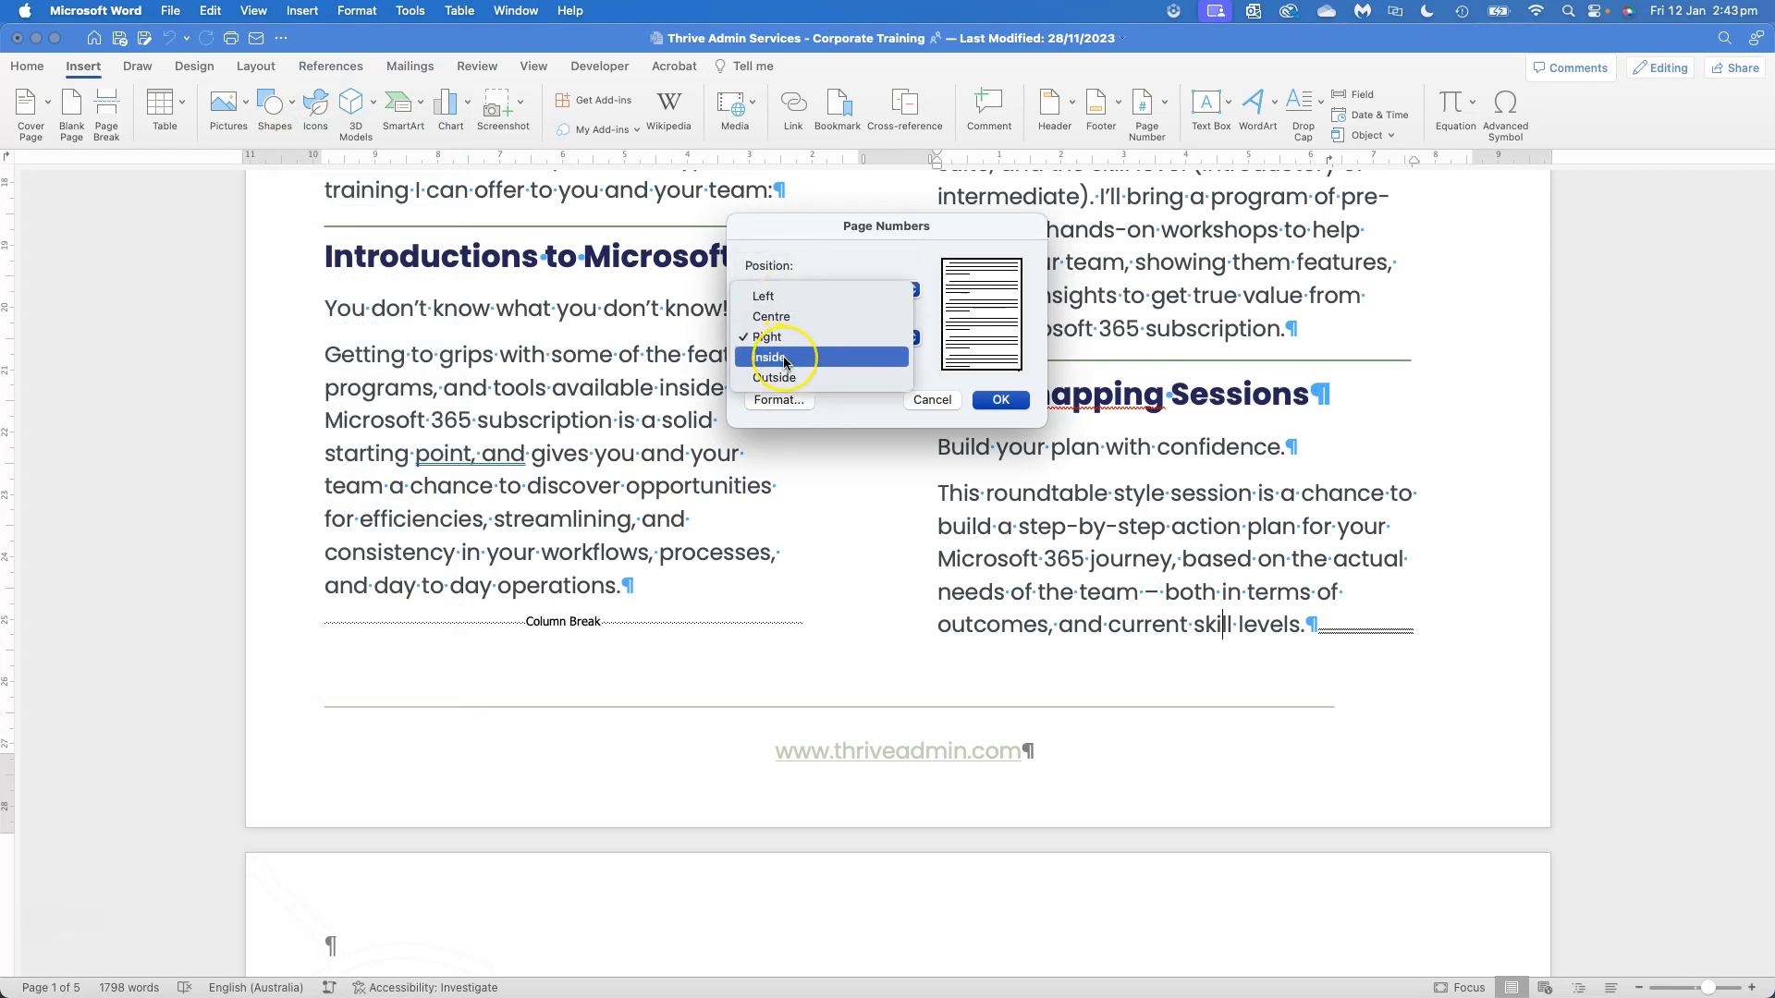
{"action": "left_click", "coordinate": [866, 403]}
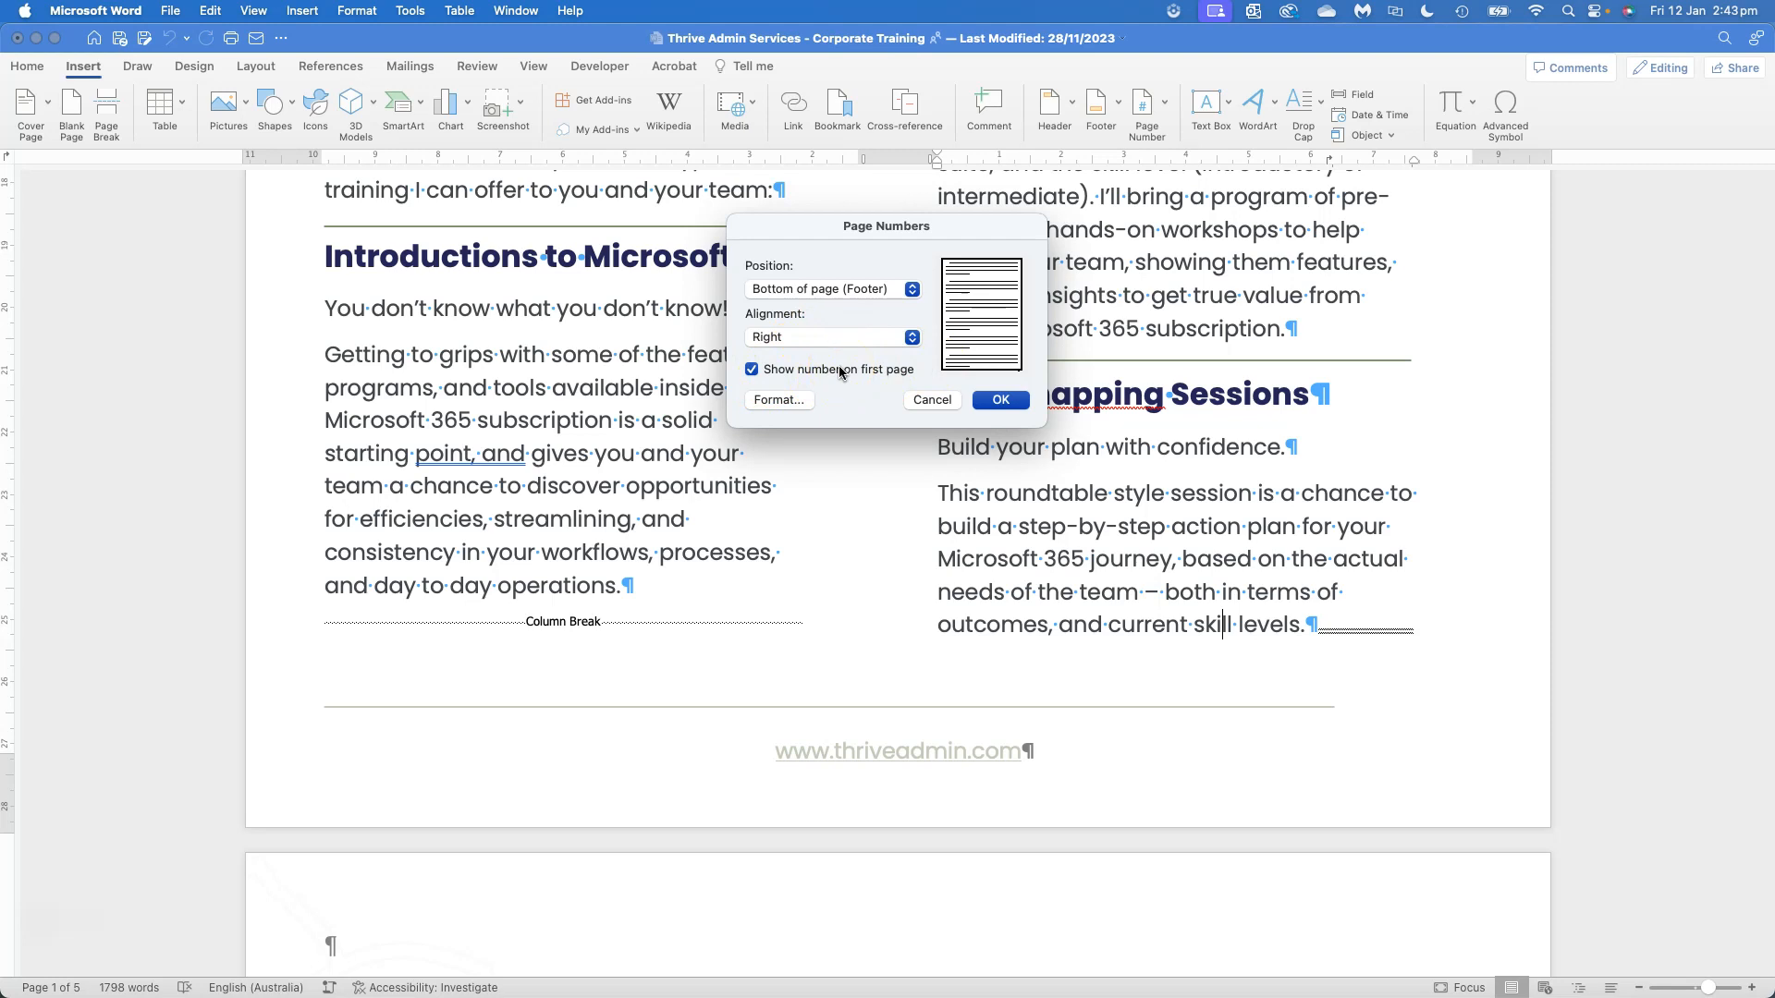
Review the number formats for page numbers, keep 1, 2, 3, and cancel the format settings
{"action": "left_click", "coordinate": [779, 399]}
{"action": "left_click", "coordinate": [852, 244]}
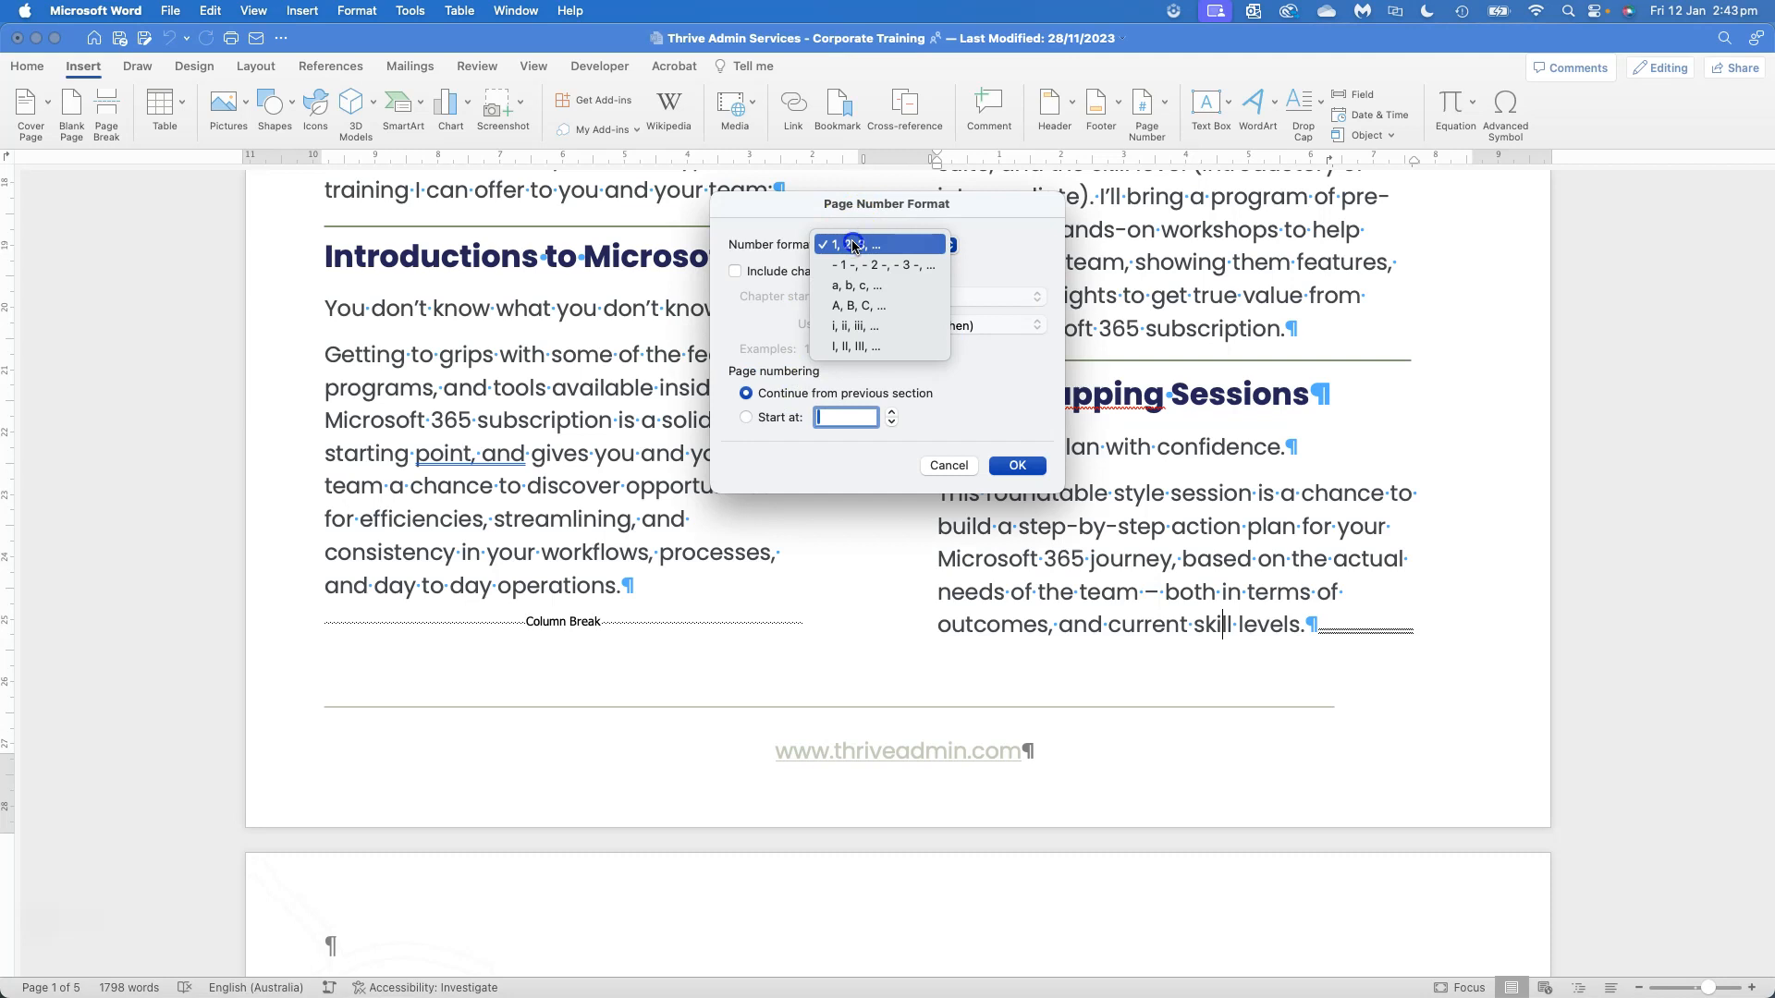
{"action": "left_click", "coordinate": [852, 244]}
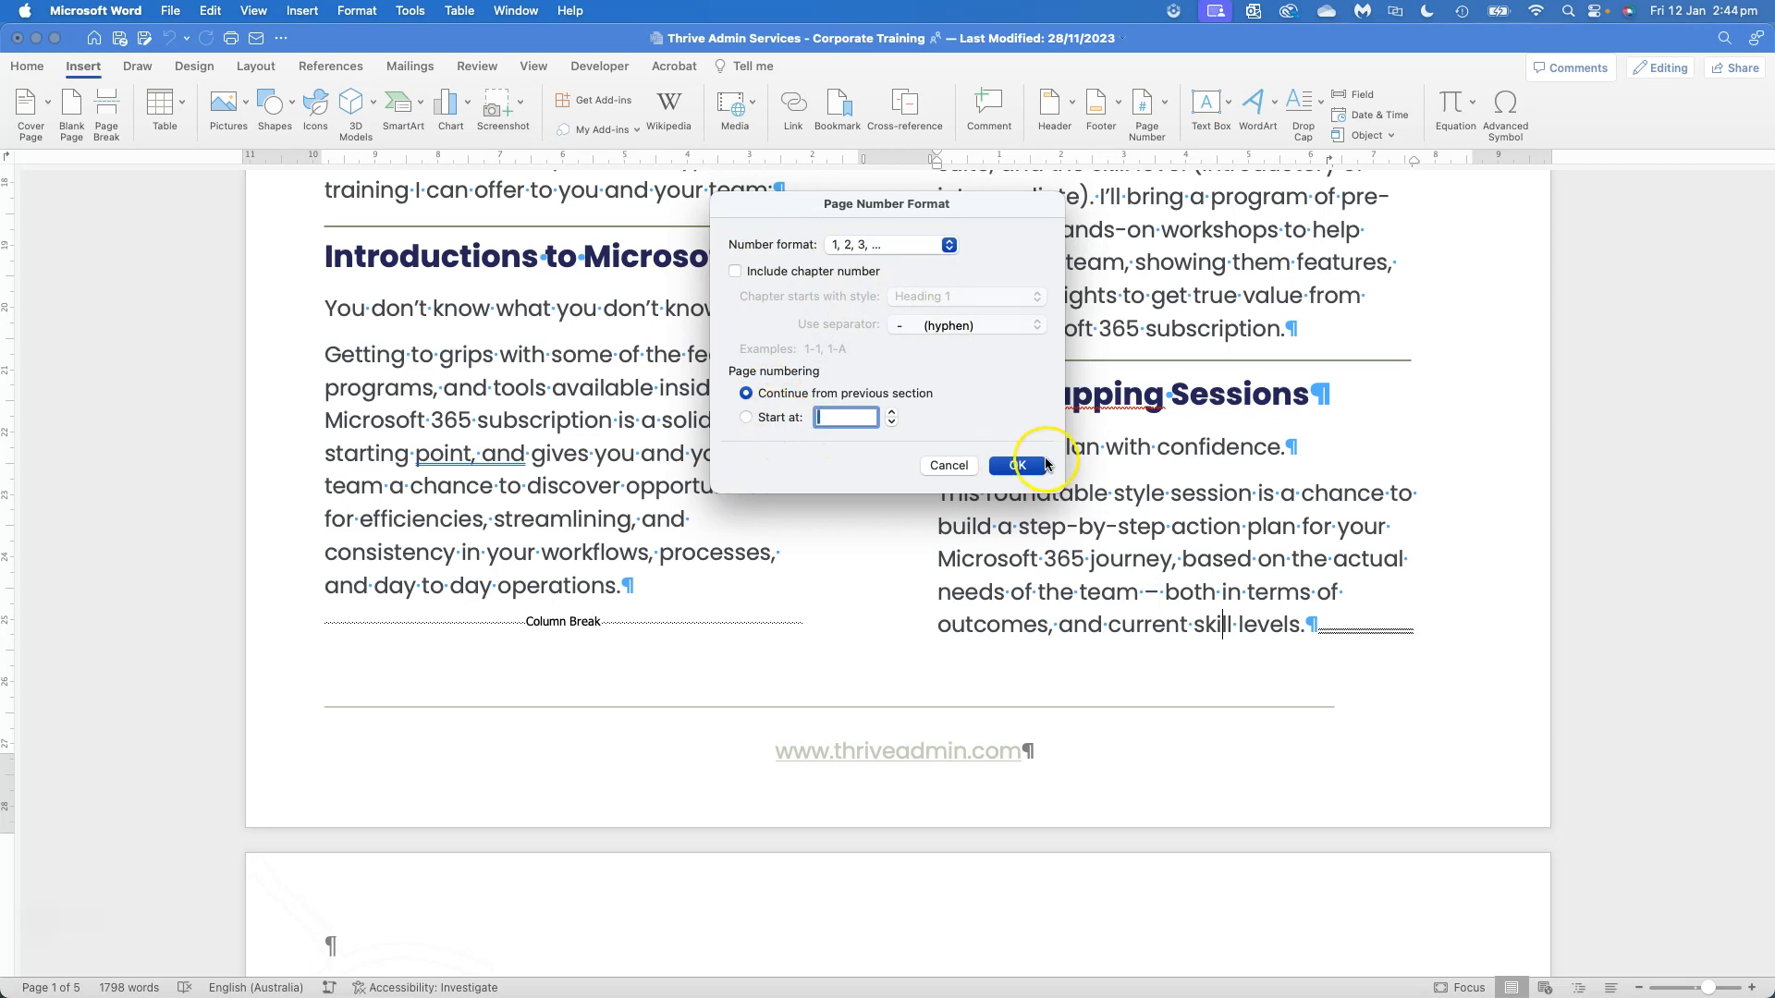
{"action": "left_click", "coordinate": [952, 464]}
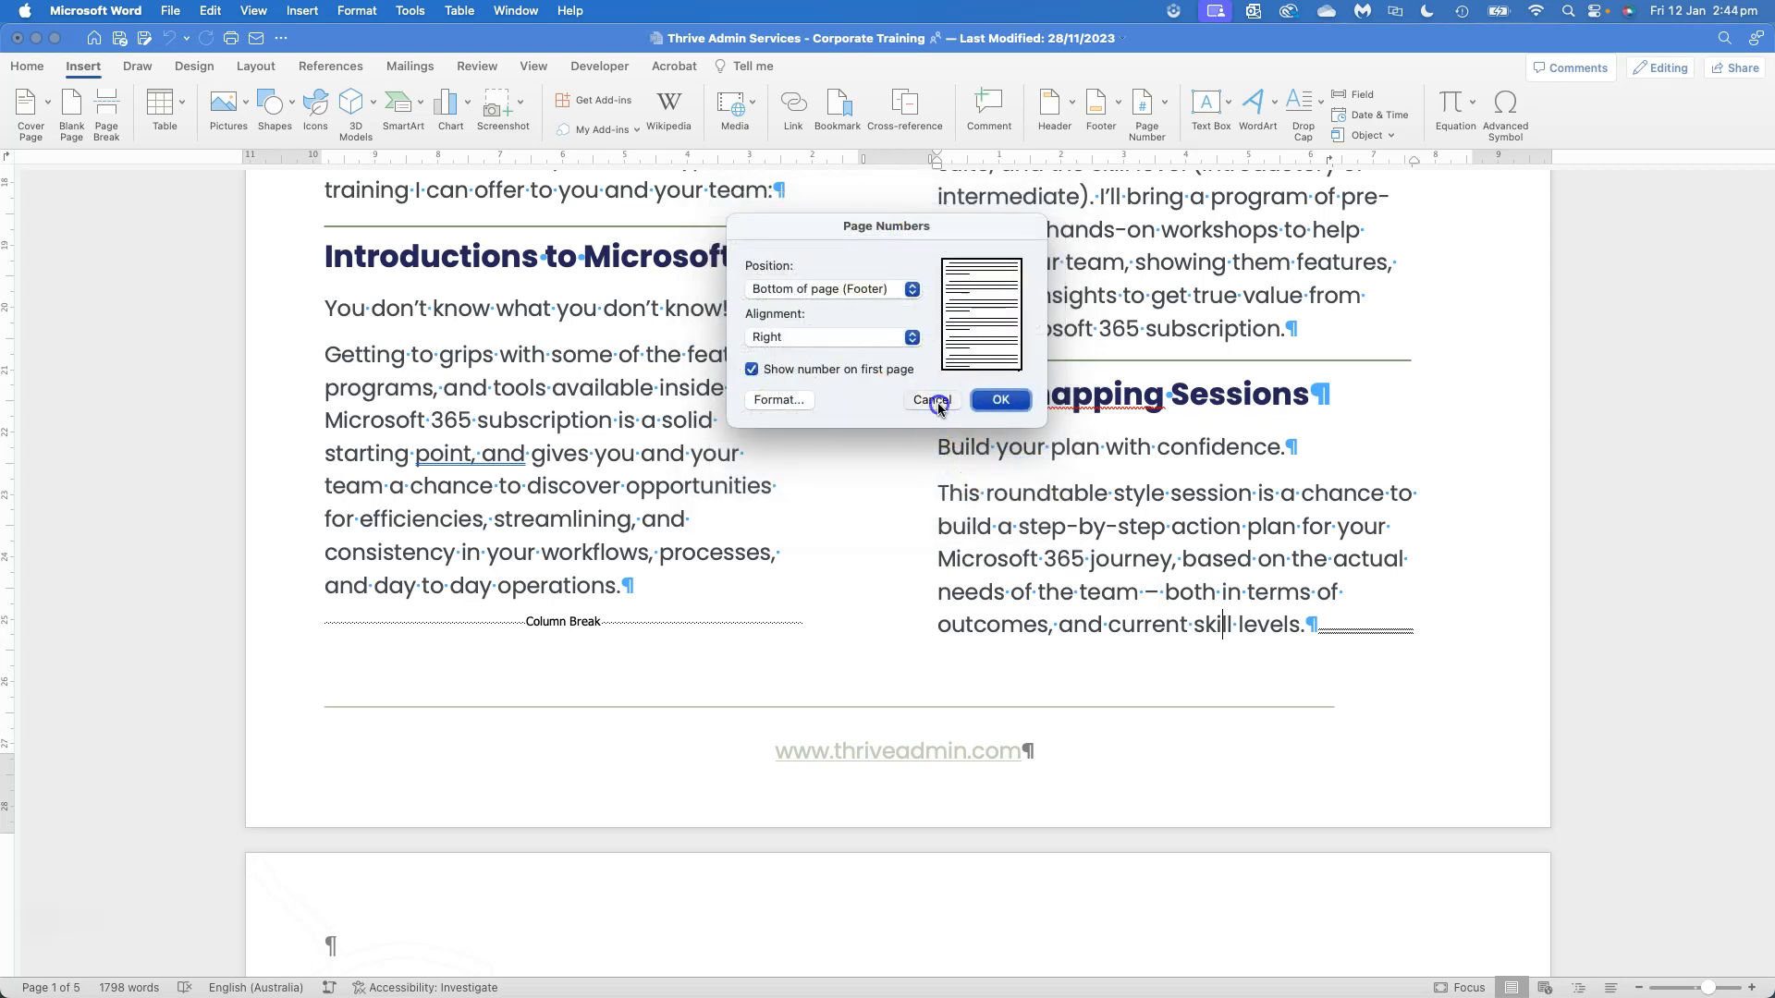
Cancel the Page Numbers settings, reopen the first page's footer and insert a tab after the web address
{"action": "key", "text": "Escape"}
{"action": "double_click", "coordinate": [1088, 757]}
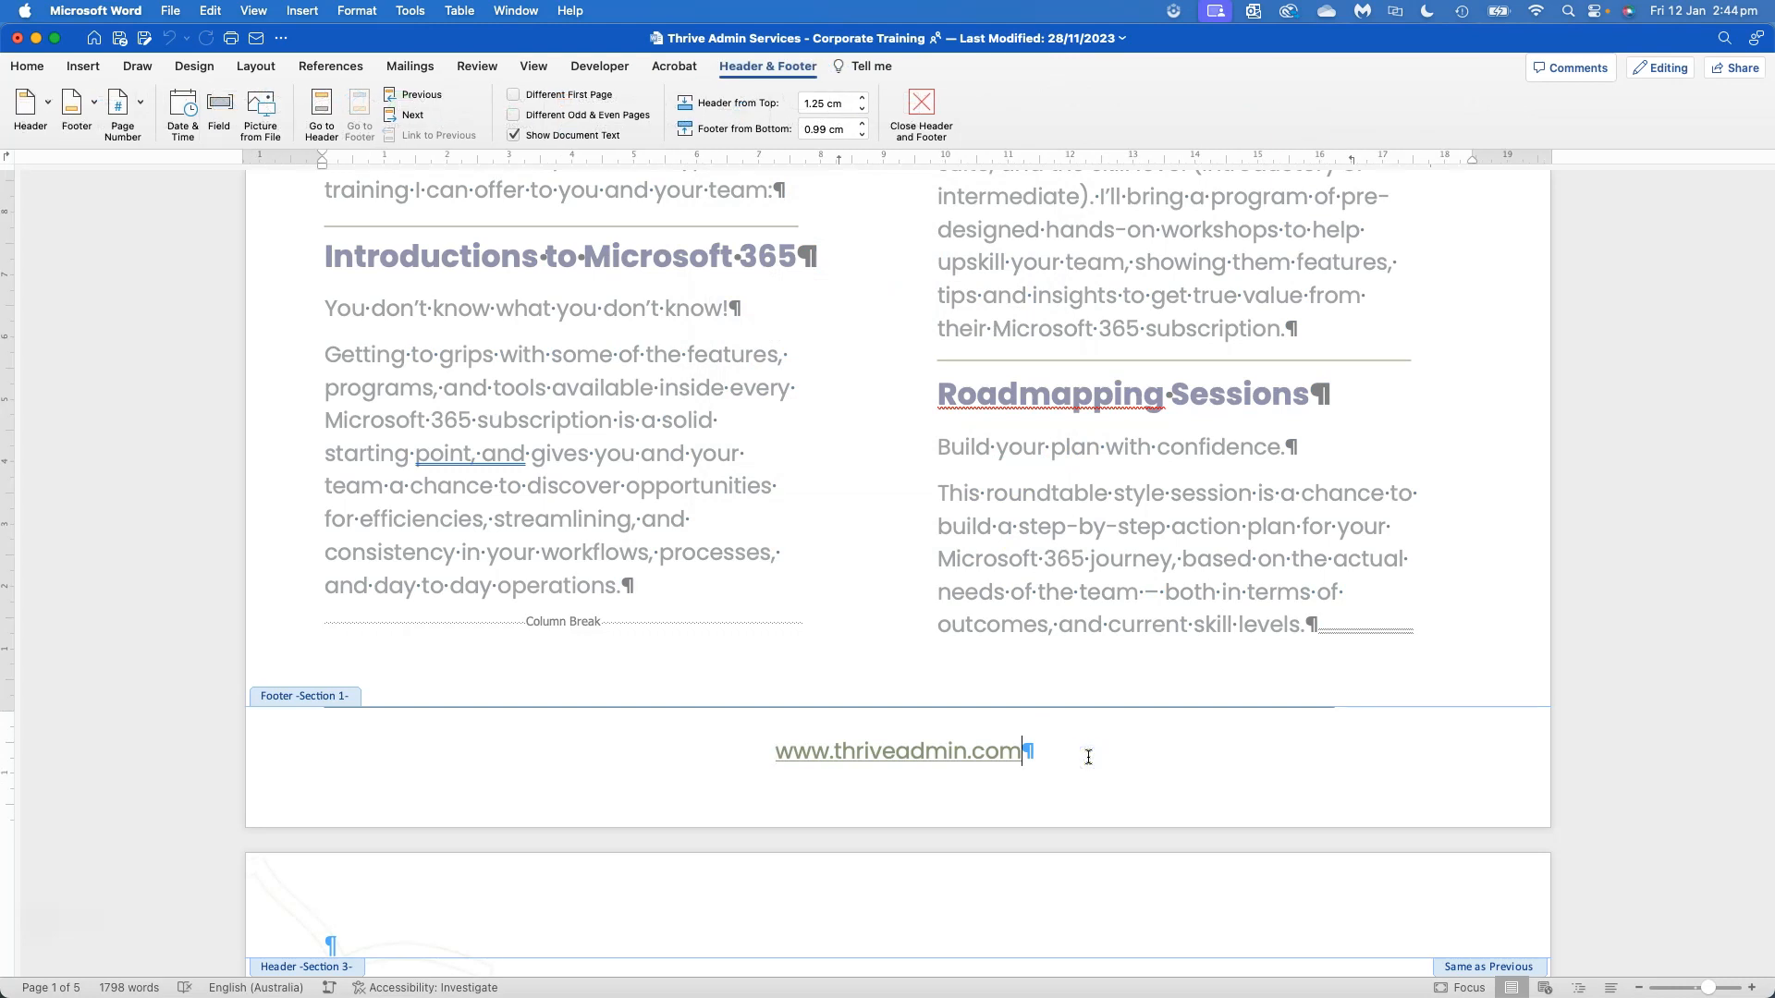
{"action": "key", "text": "Tab"}
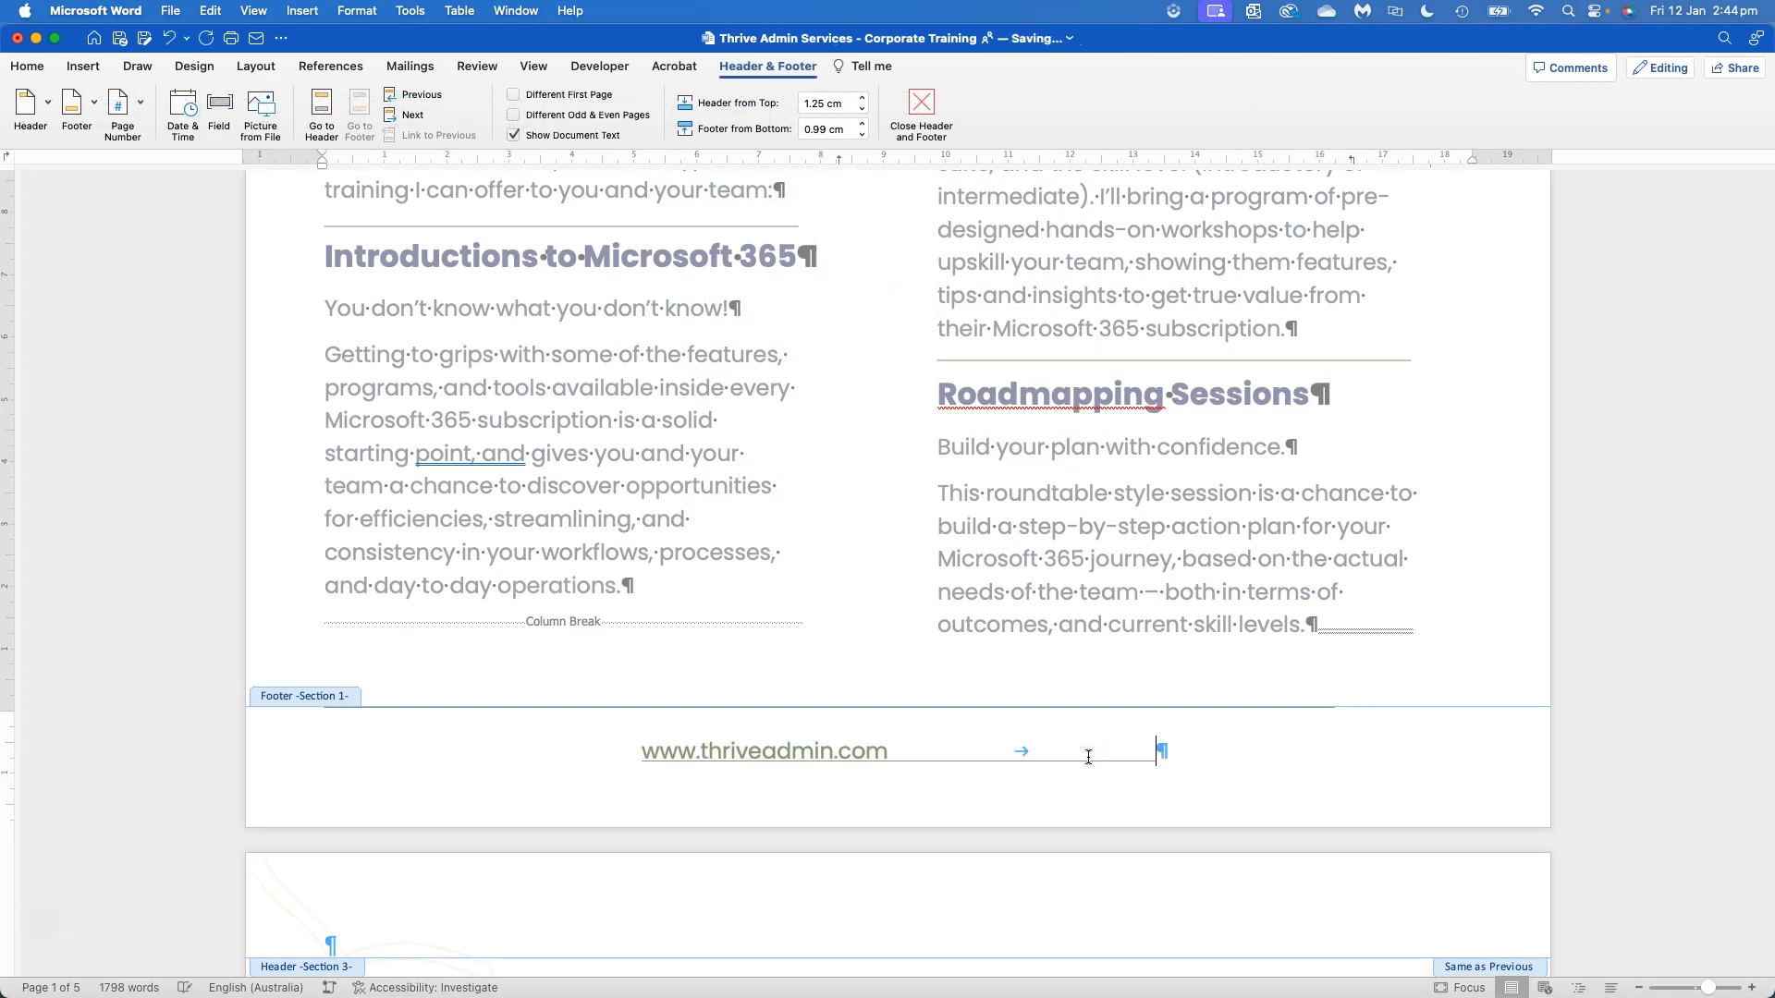
{"action": "key", "text": "BackSpace"}
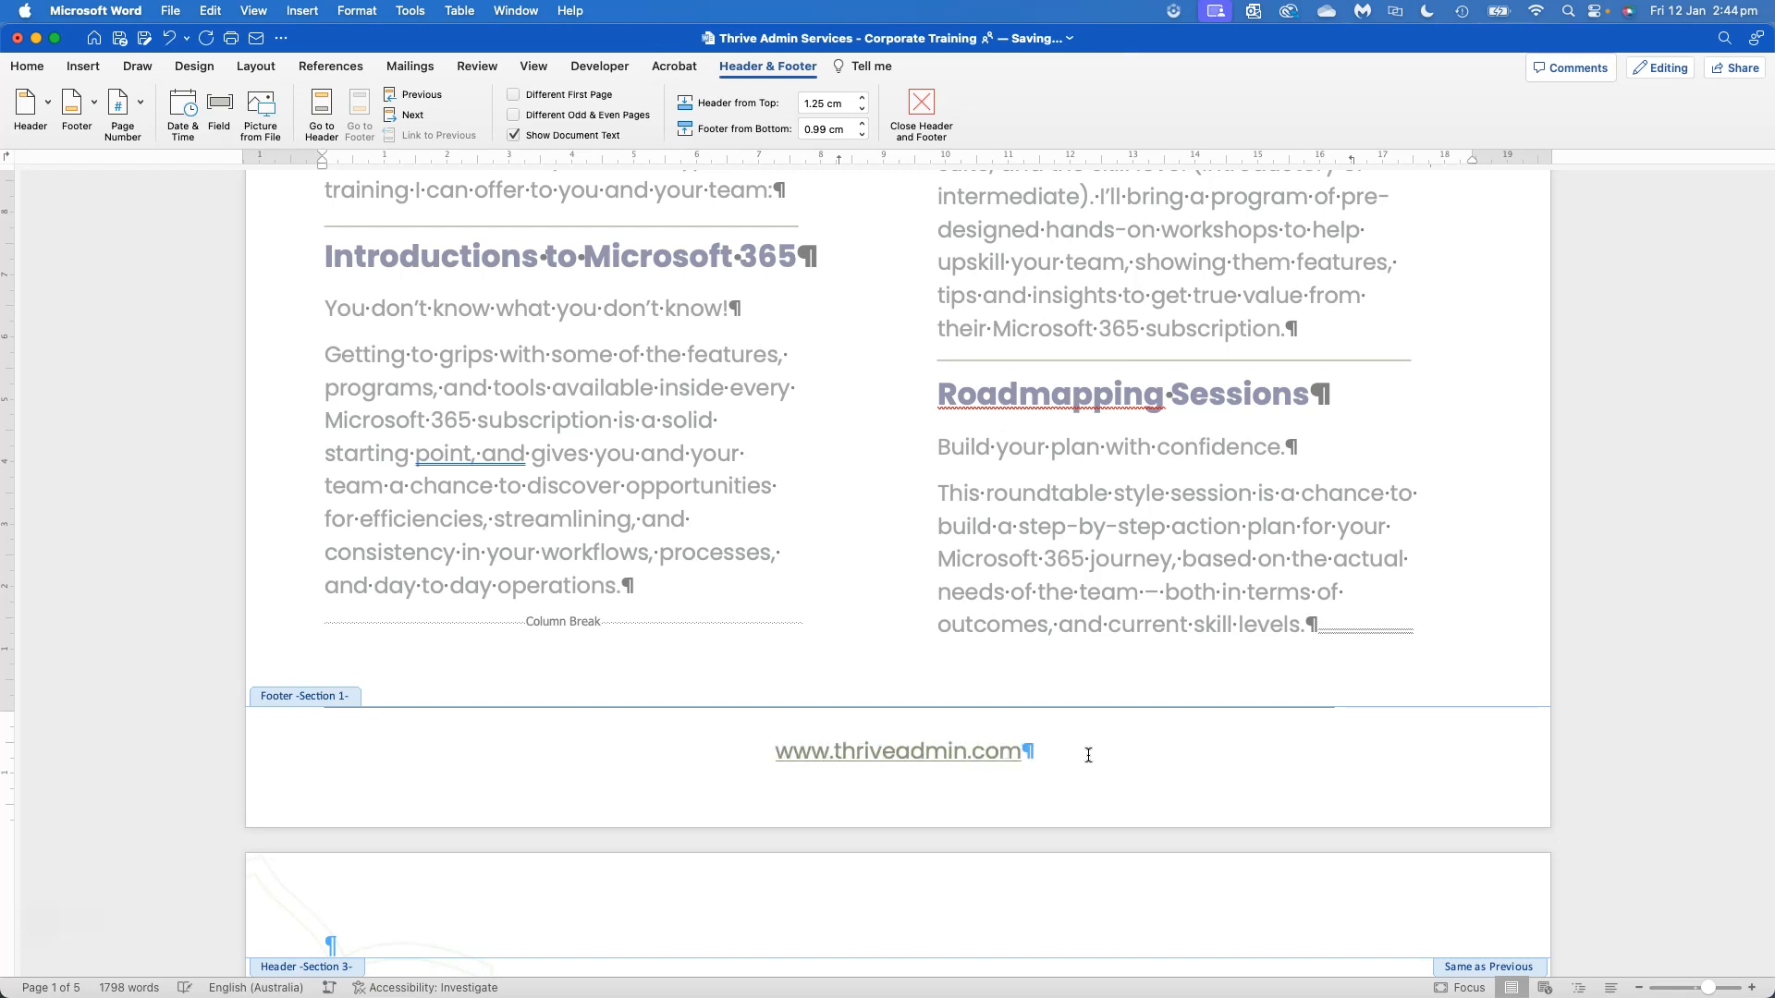
{"action": "key", "text": "Tab"}
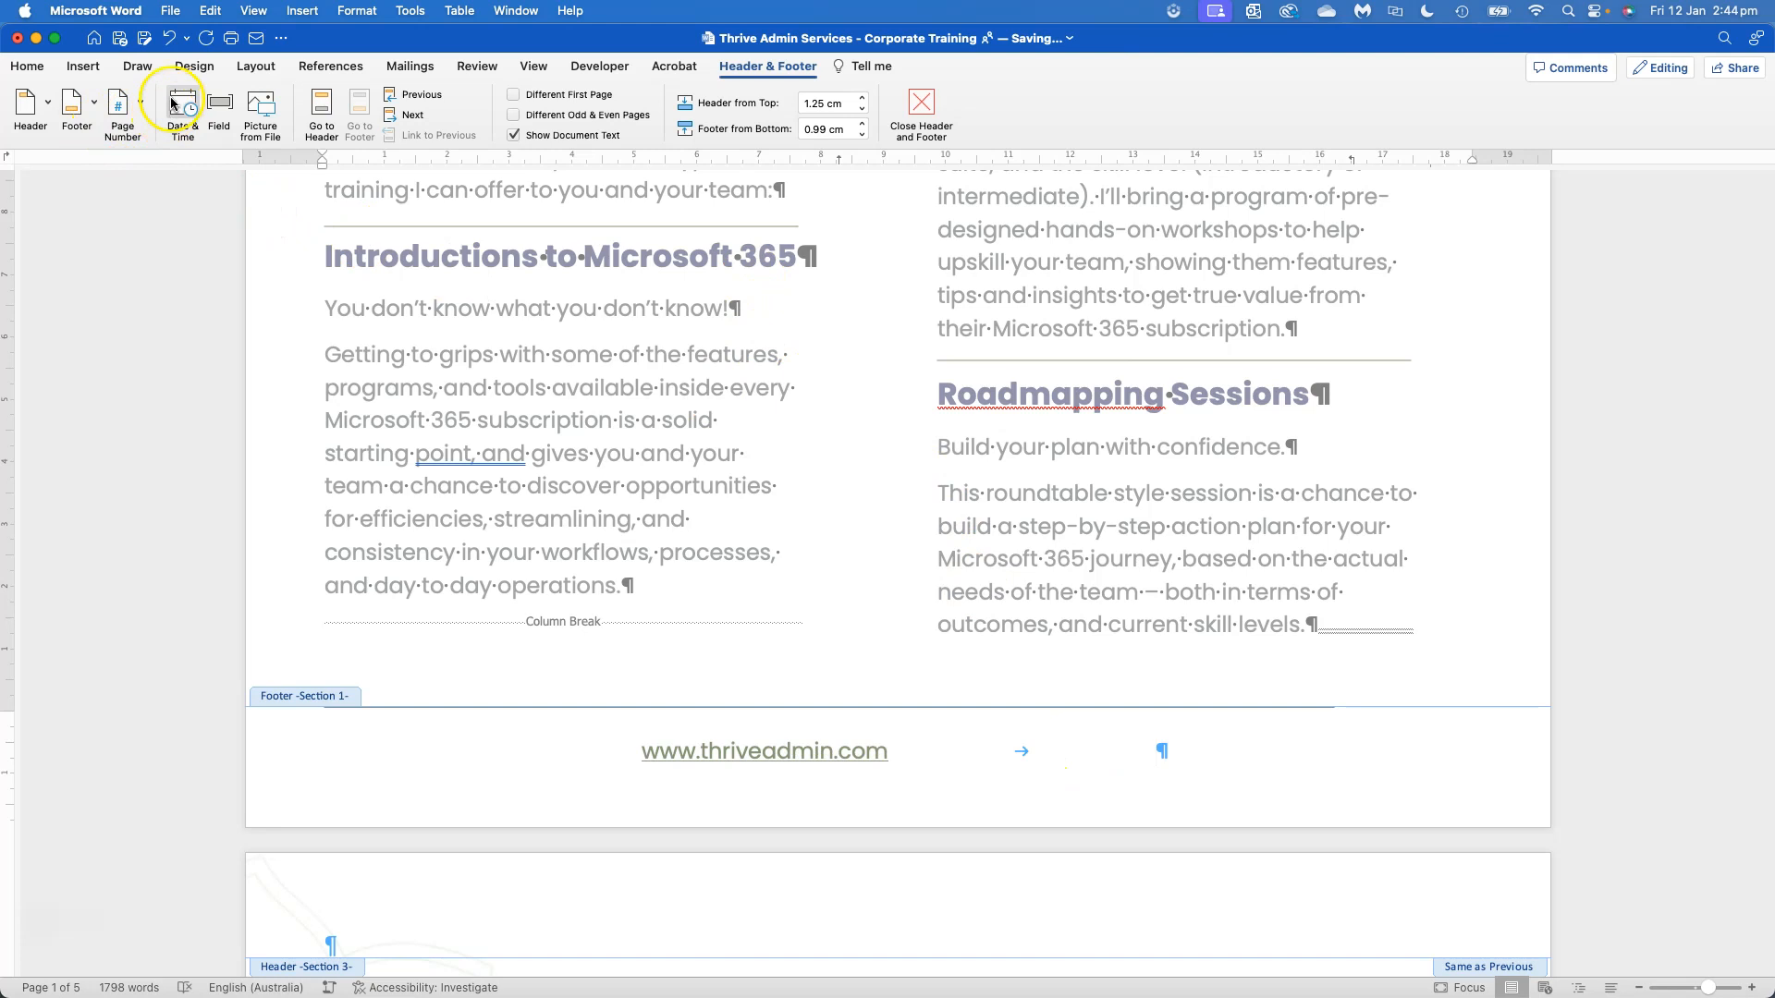
Insert a Page field after the tab in the first page's footer, checking the NumPages field along the way
{"action": "left_click", "coordinate": [216, 111]}
{"action": "left_click", "coordinate": [922, 308]}
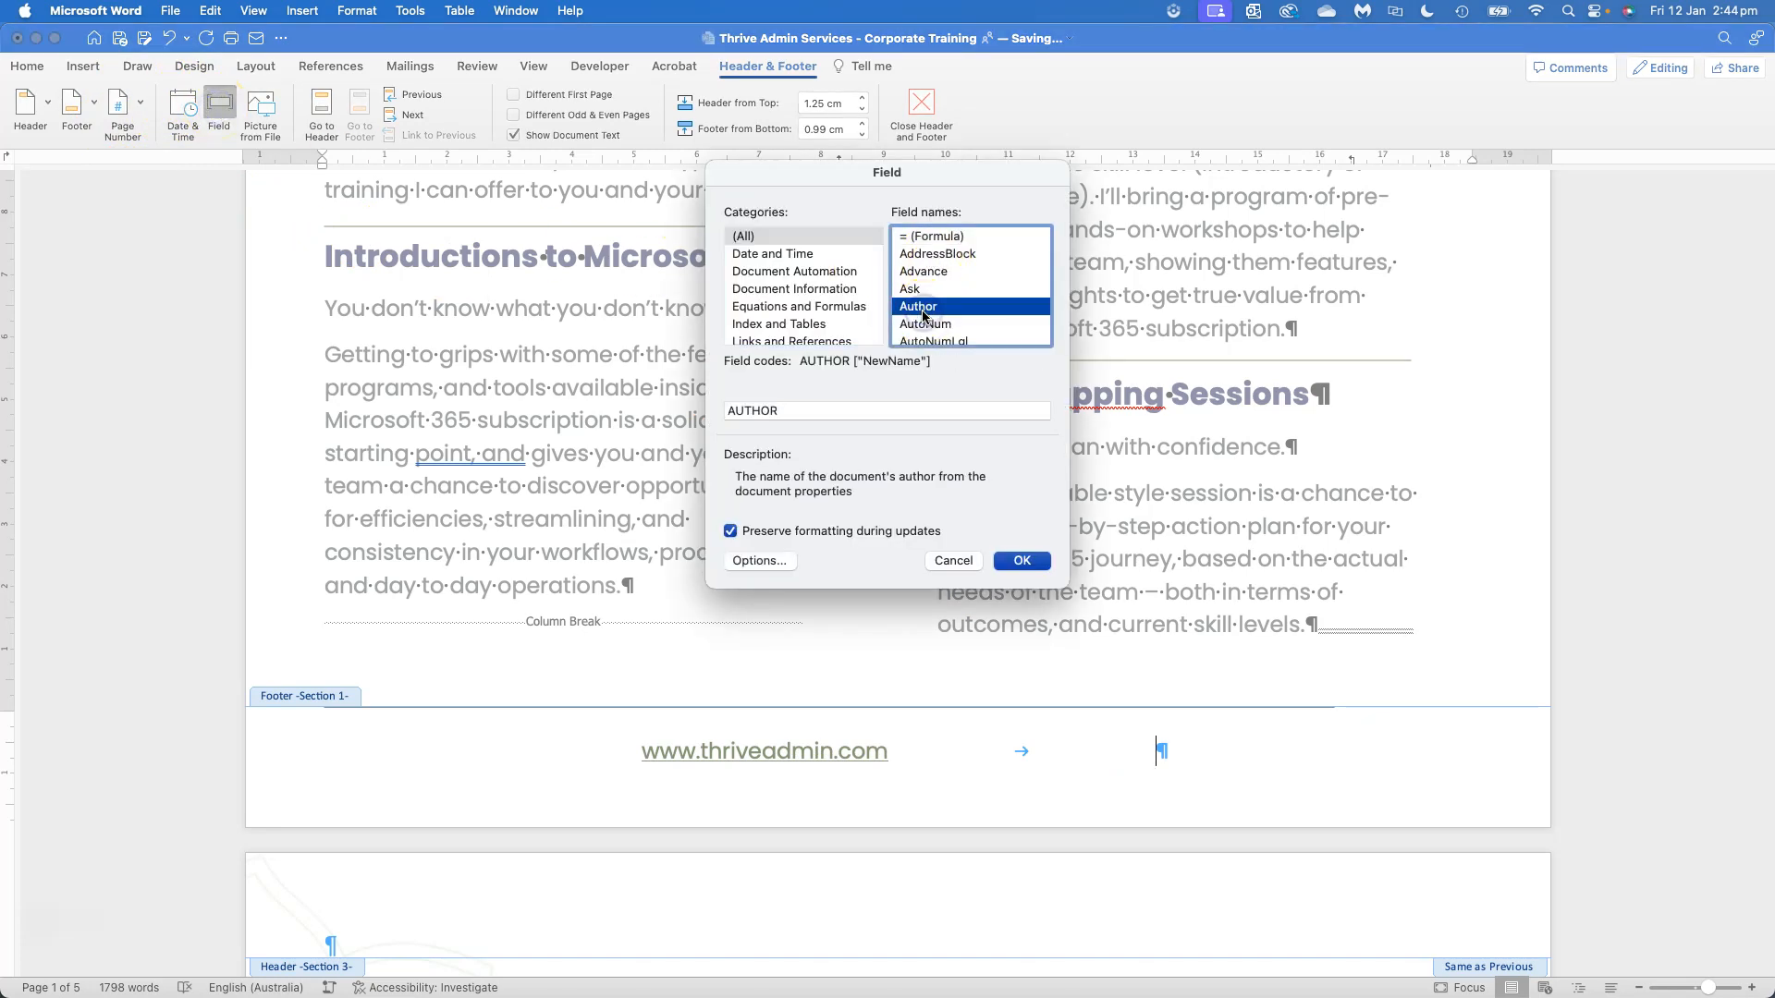
{"action": "key", "text": "p"}
{"action": "scroll", "coordinate": [937, 331], "scroll_direction": "down", "scroll_amount": 2}
{"action": "scroll", "coordinate": [919, 296], "scroll_direction": "down", "scroll_amount": 3}
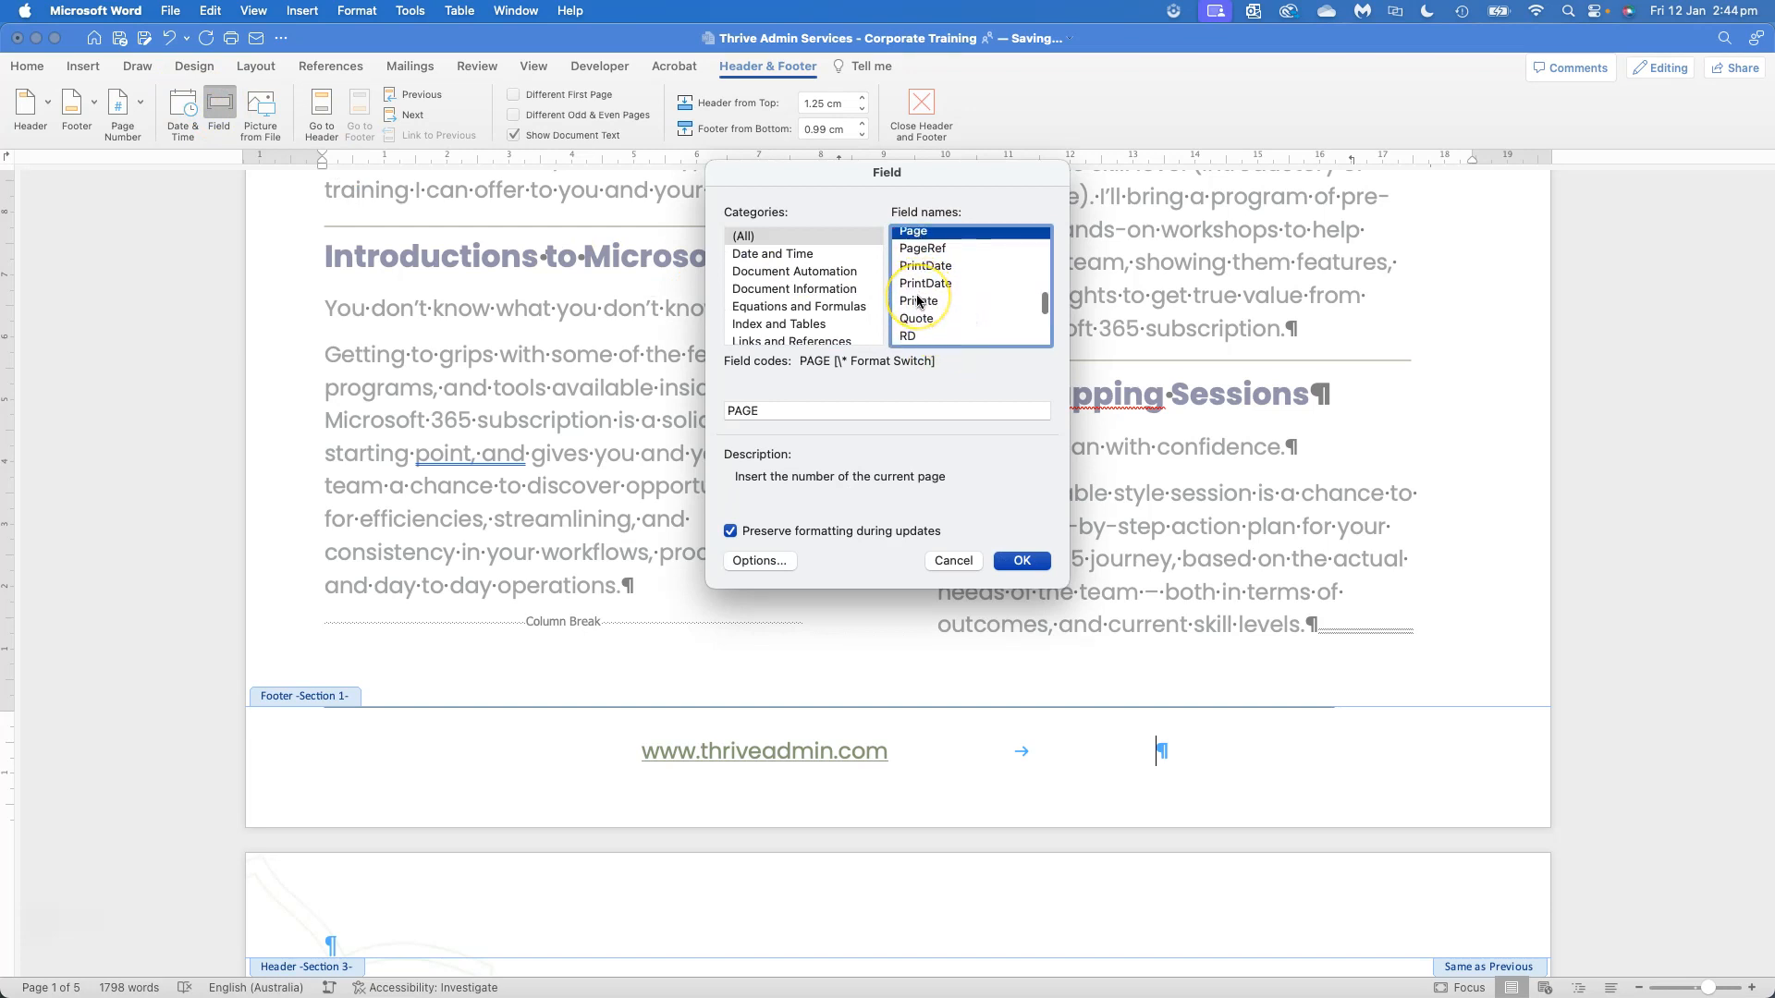
{"action": "key", "text": "n"}
{"action": "left_click", "coordinate": [921, 308]}
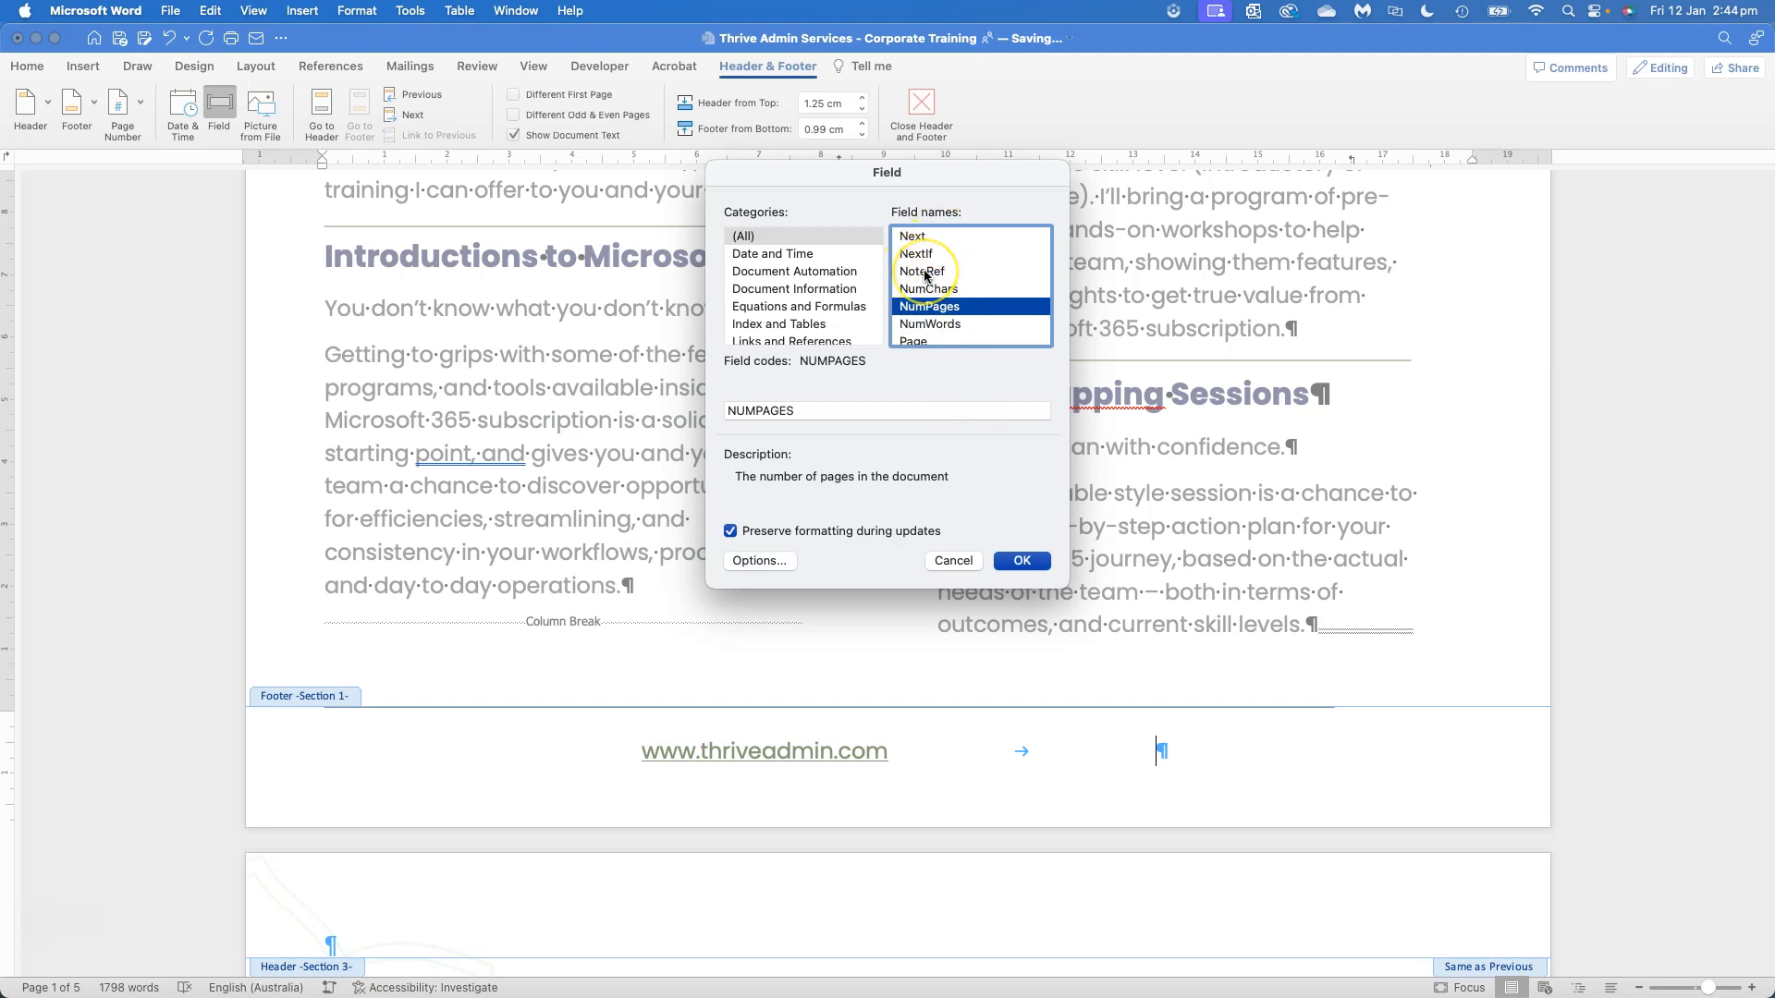
{"action": "key", "text": "p"}
{"action": "left_click", "coordinate": [1021, 559]}
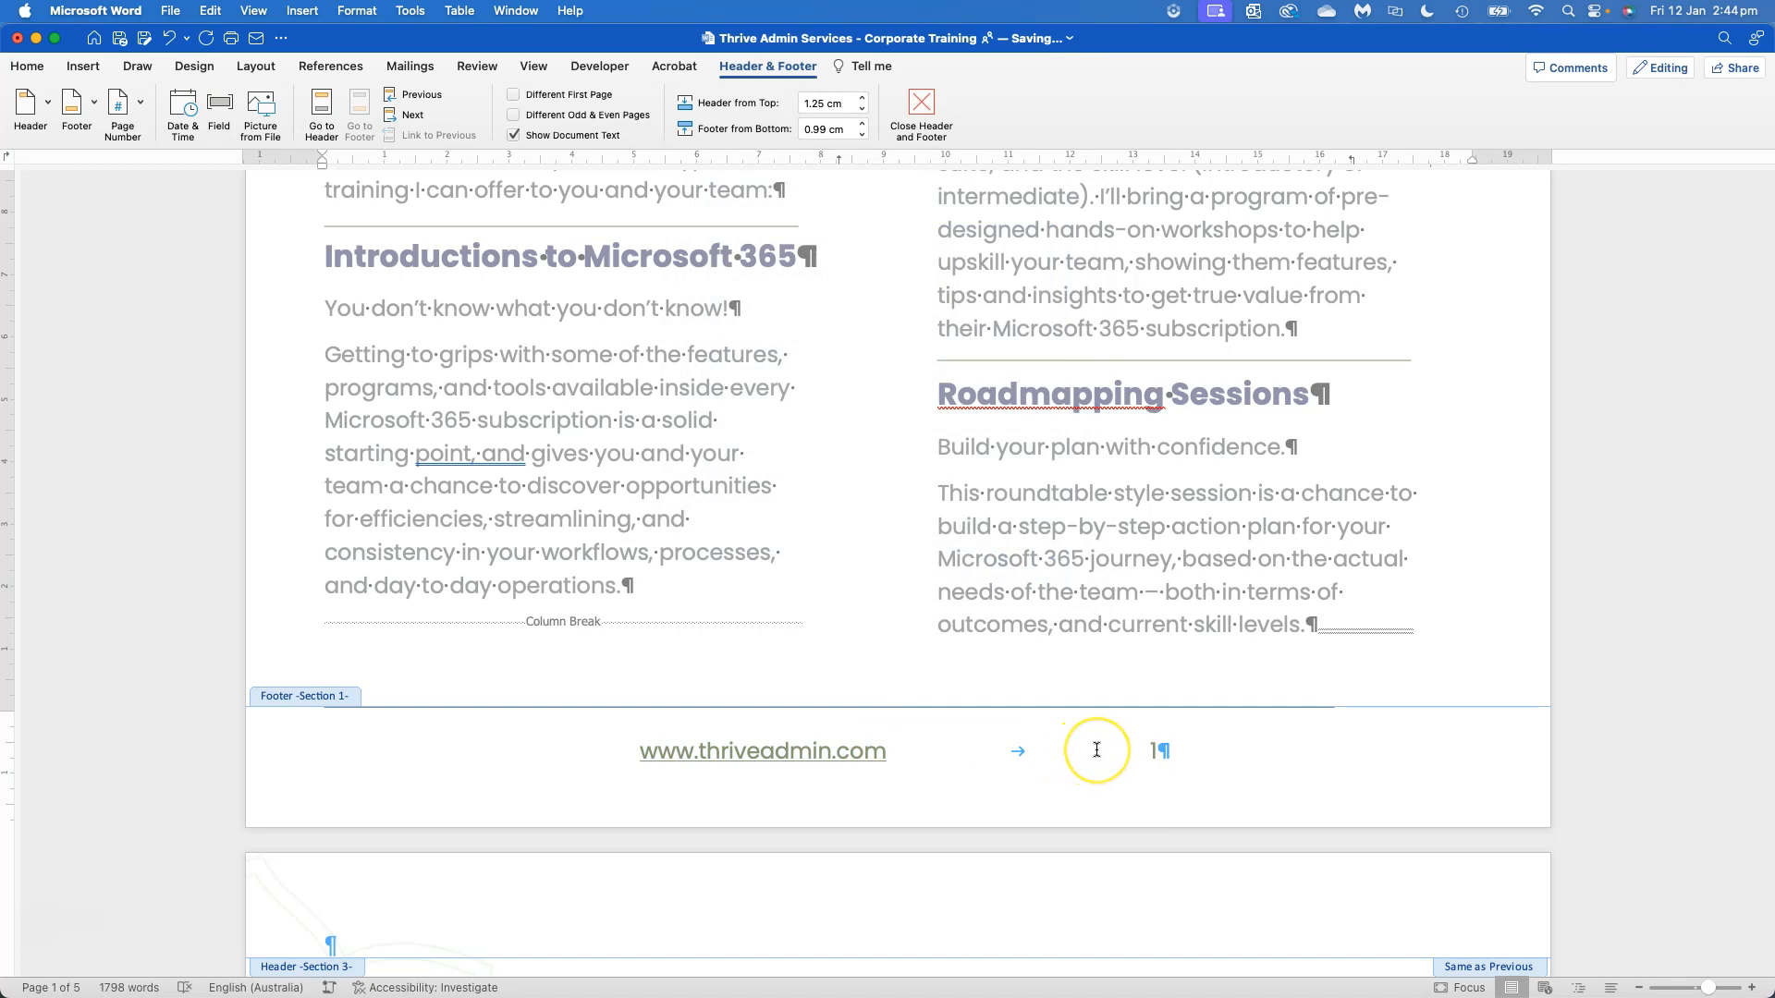
Format the footer page number in Gill Sans at size 20
{"action": "left_click", "coordinate": [1149, 754]}
{"action": "double_click", "coordinate": [1153, 754]}
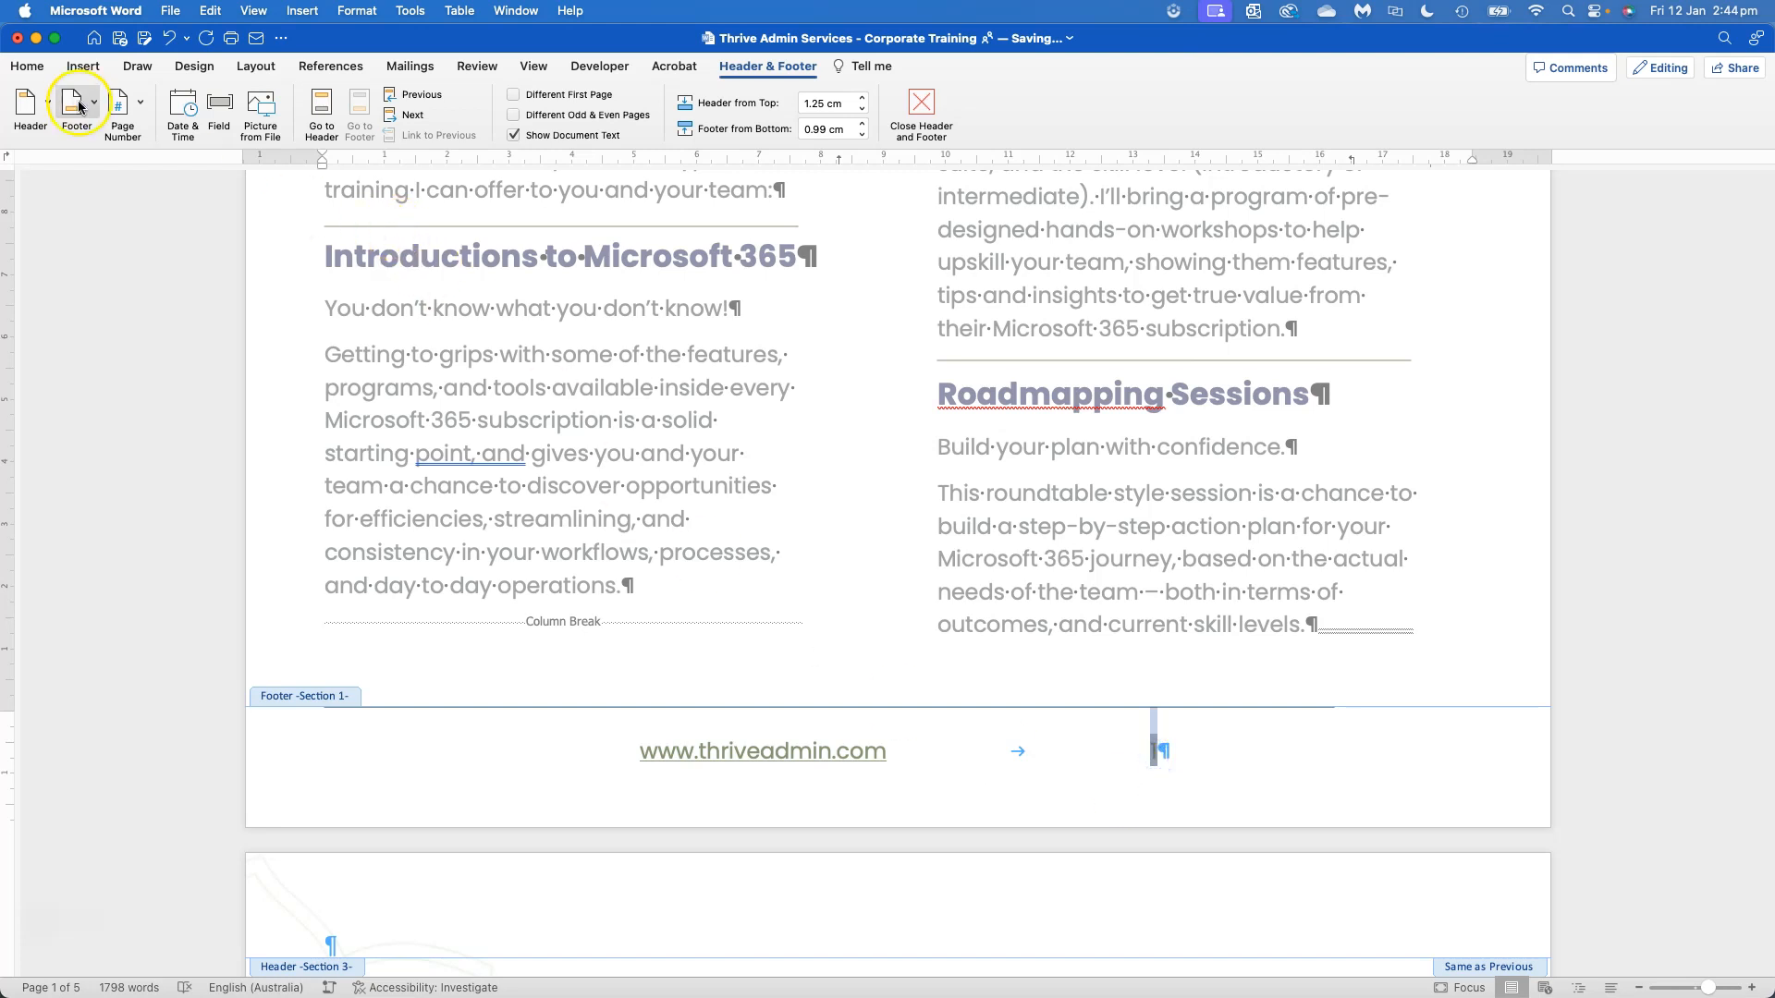
{"action": "left_click", "coordinate": [28, 67]}
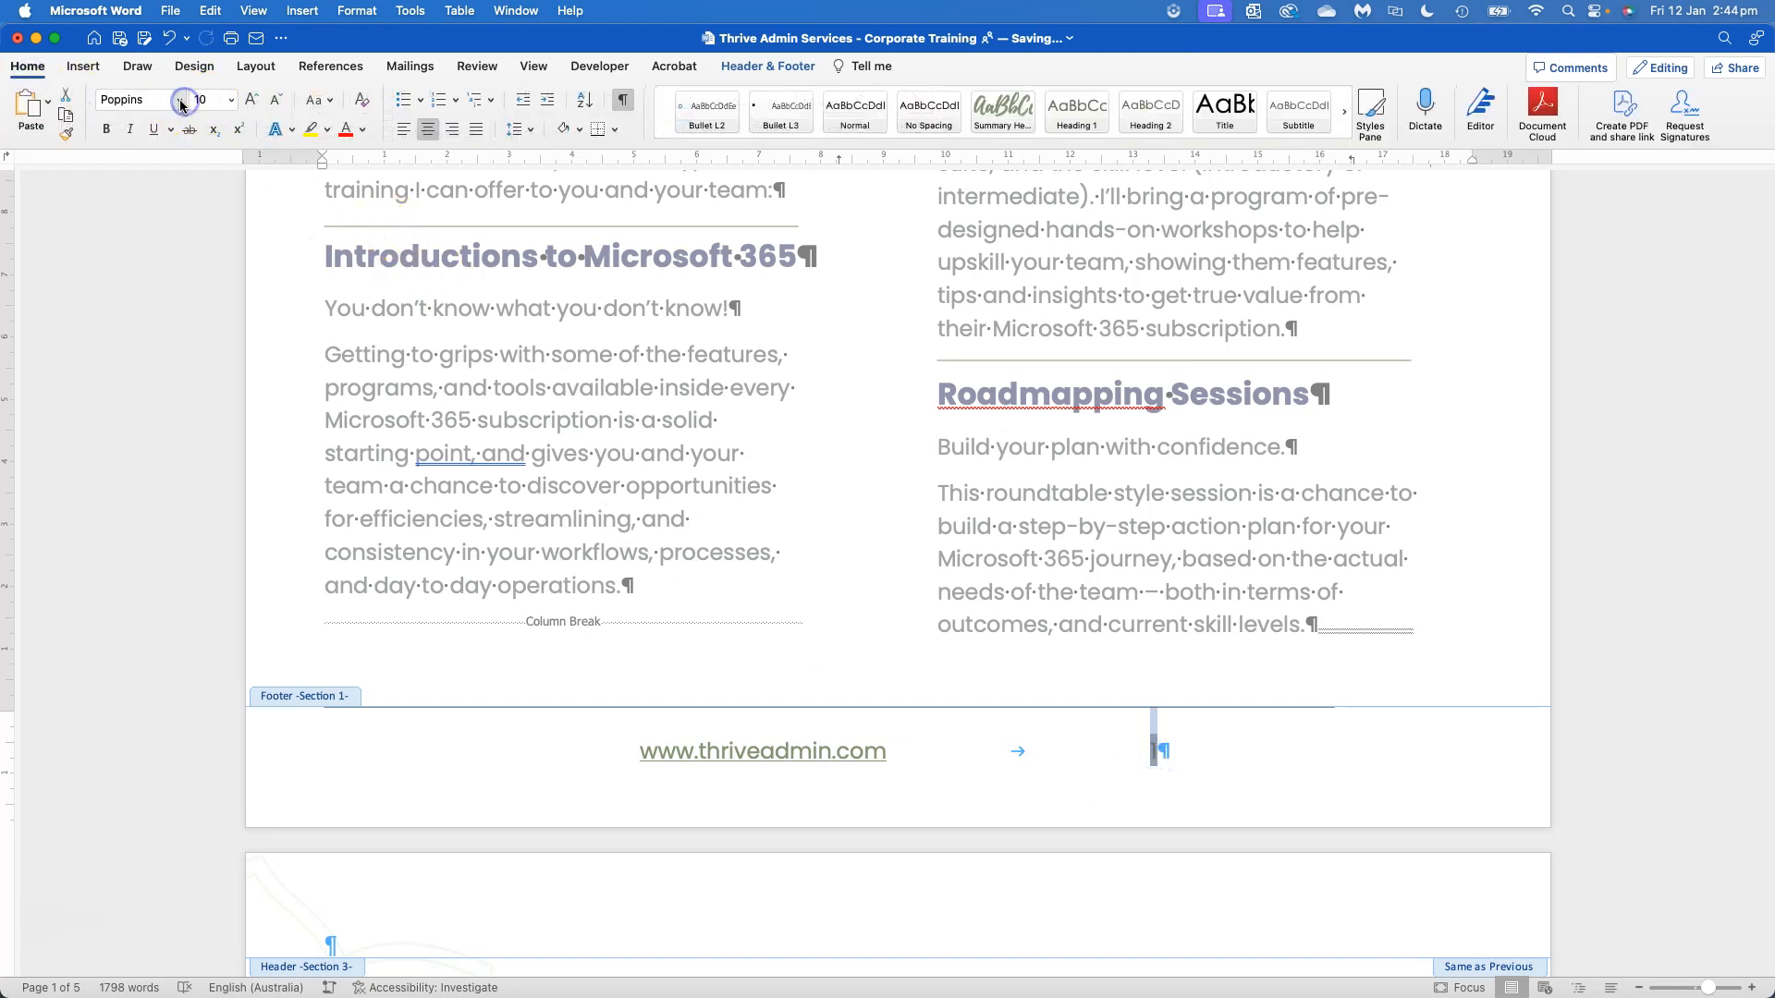
{"action": "left_click", "coordinate": [181, 100]}
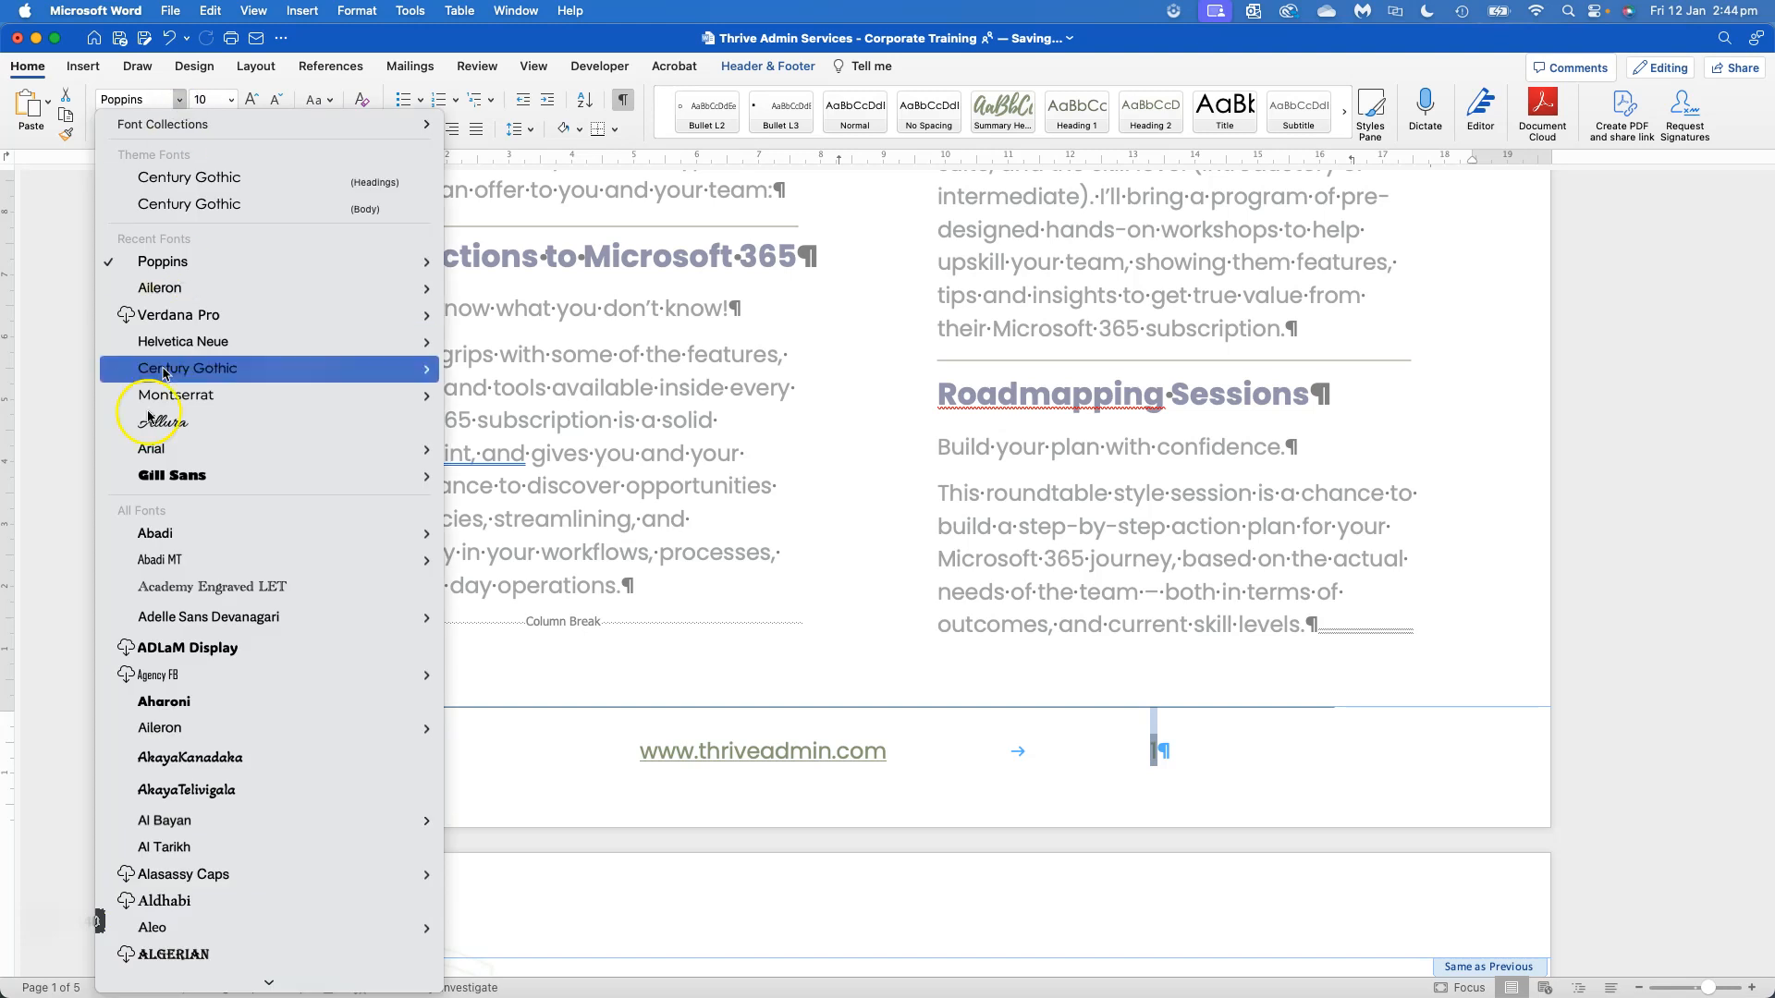
{"action": "left_click", "coordinate": [161, 477]}
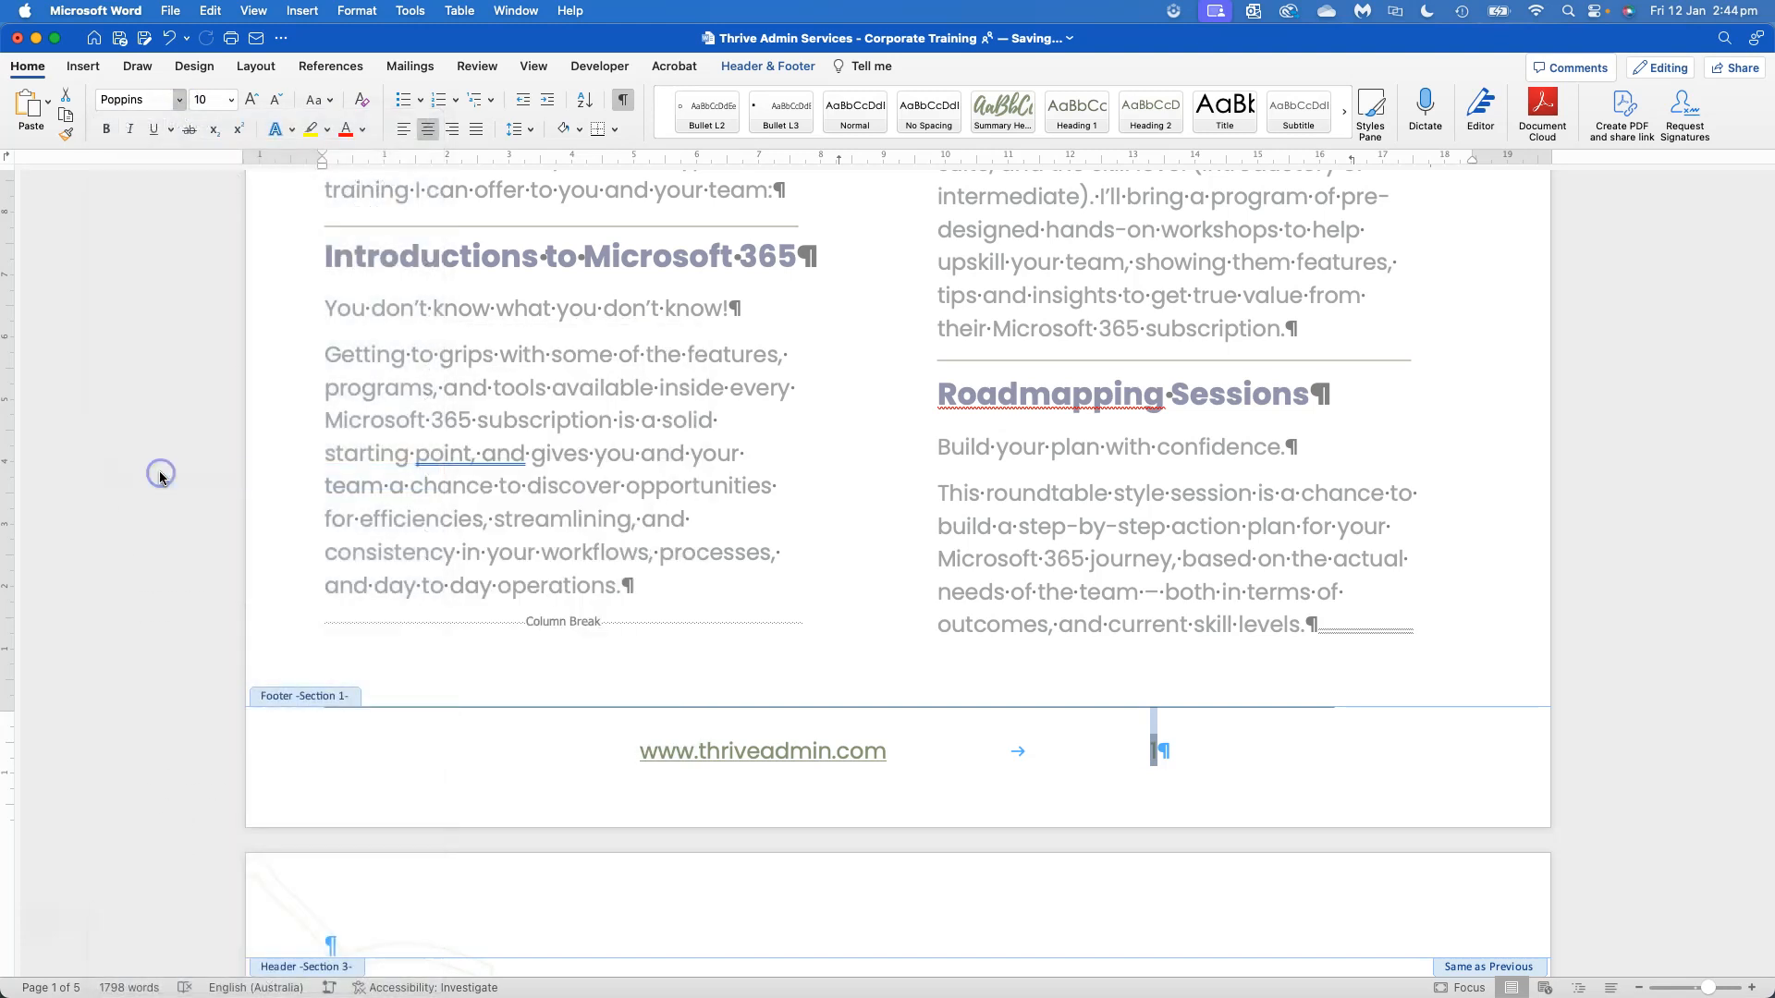
{"action": "left_click", "coordinate": [232, 108]}
{"action": "left_click", "coordinate": [214, 398]}
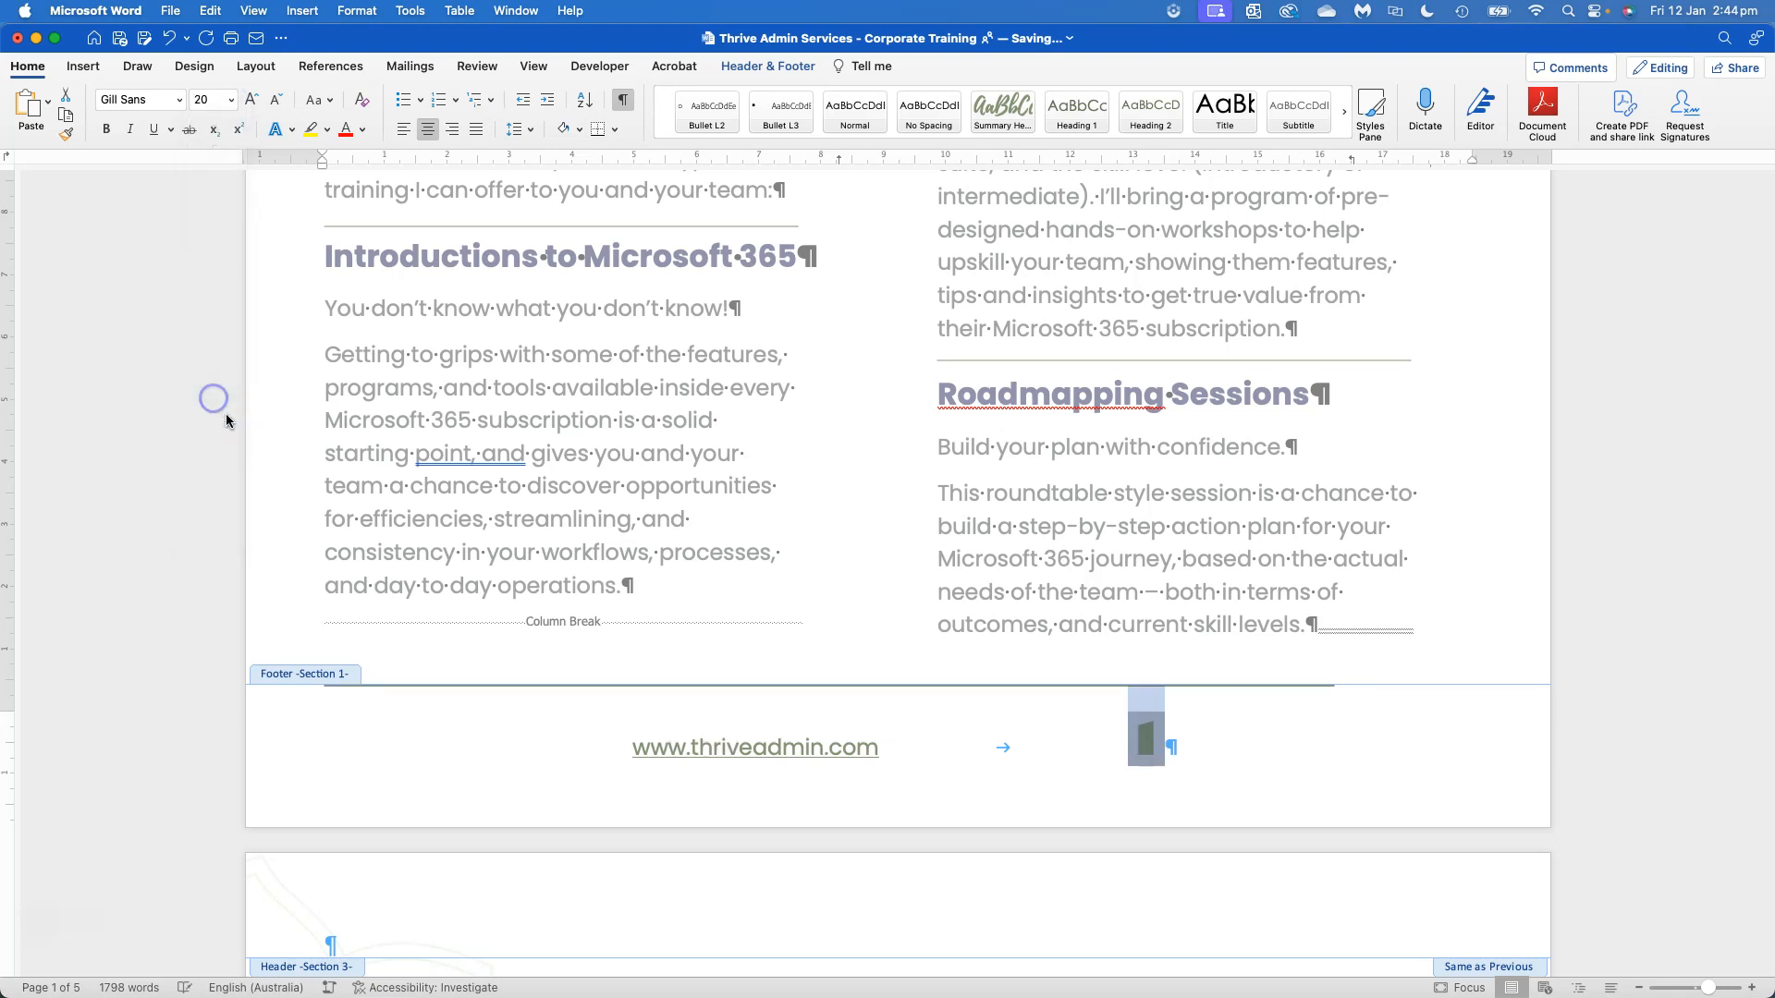
Examine the first pages of the document to compare how the footer page number is laid out
{"action": "scroll", "coordinate": [1189, 737], "scroll_direction": "down", "scroll_amount": 15}
{"action": "scroll", "coordinate": [1199, 744], "scroll_direction": "down", "scroll_amount": 10}
{"action": "scroll", "coordinate": [1201, 753], "scroll_direction": "up", "scroll_amount": 15}
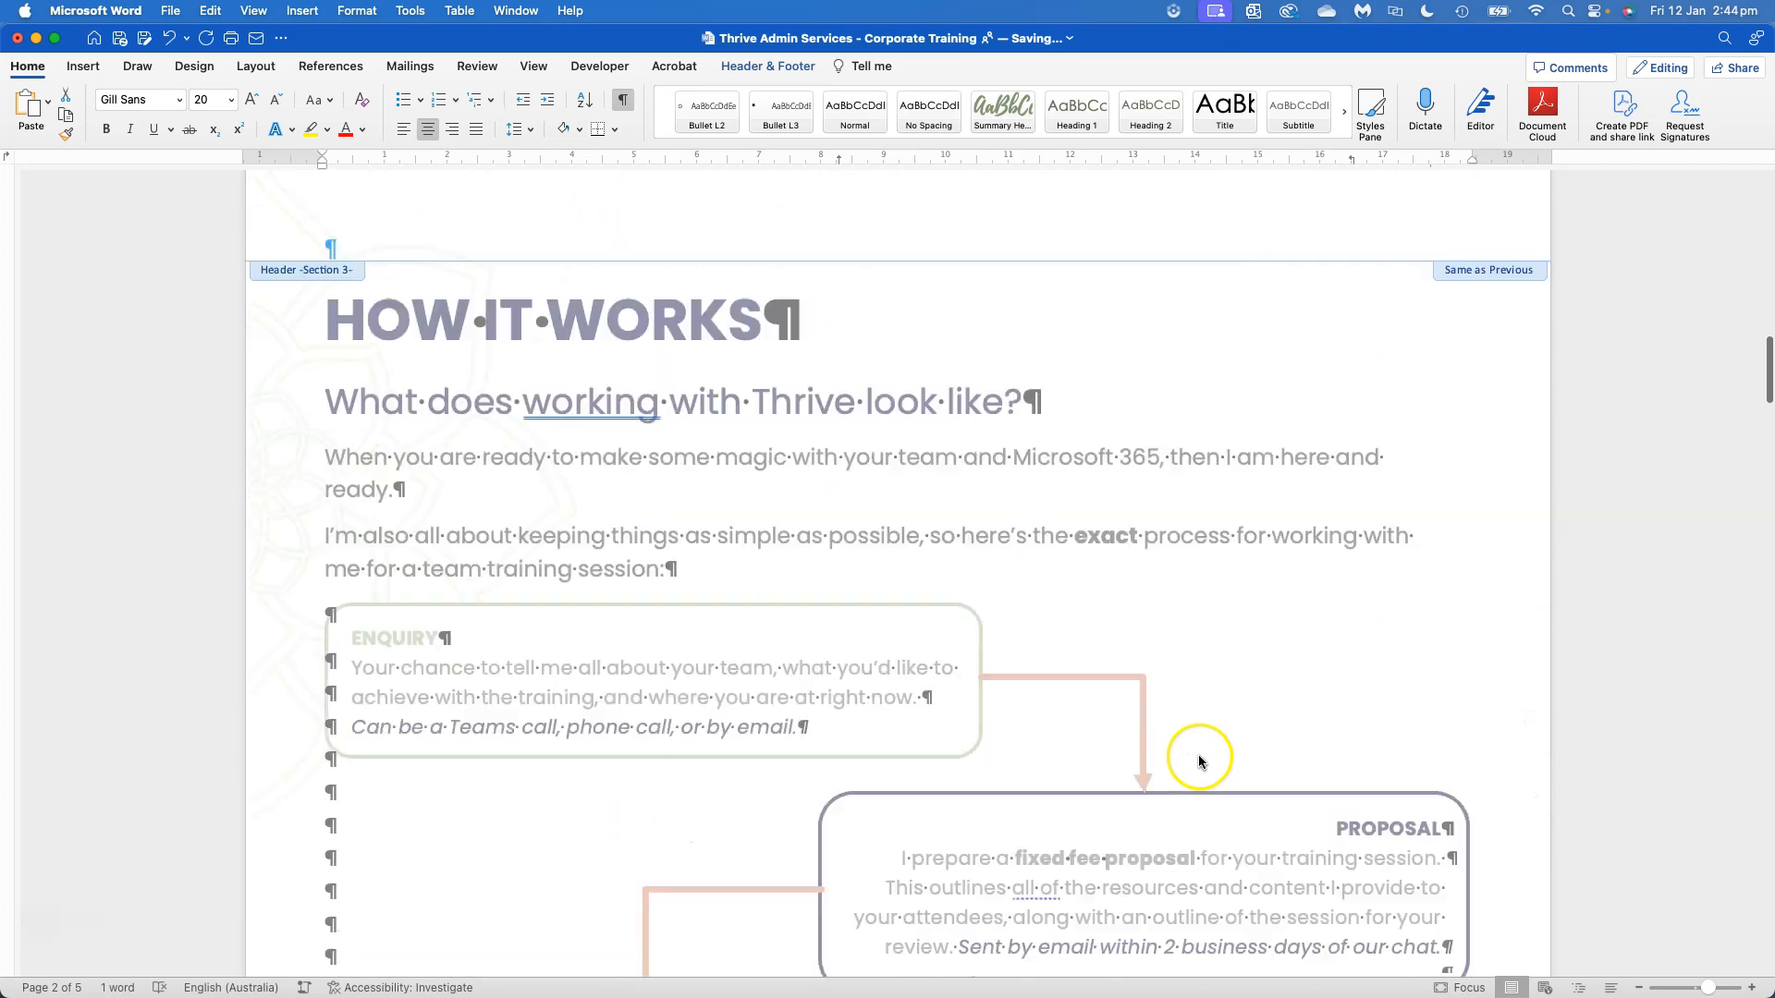
{"action": "scroll", "coordinate": [1199, 760], "scroll_direction": "up", "scroll_amount": 15}
{"action": "scroll", "coordinate": [1198, 740], "scroll_direction": "down", "scroll_amount": 10}
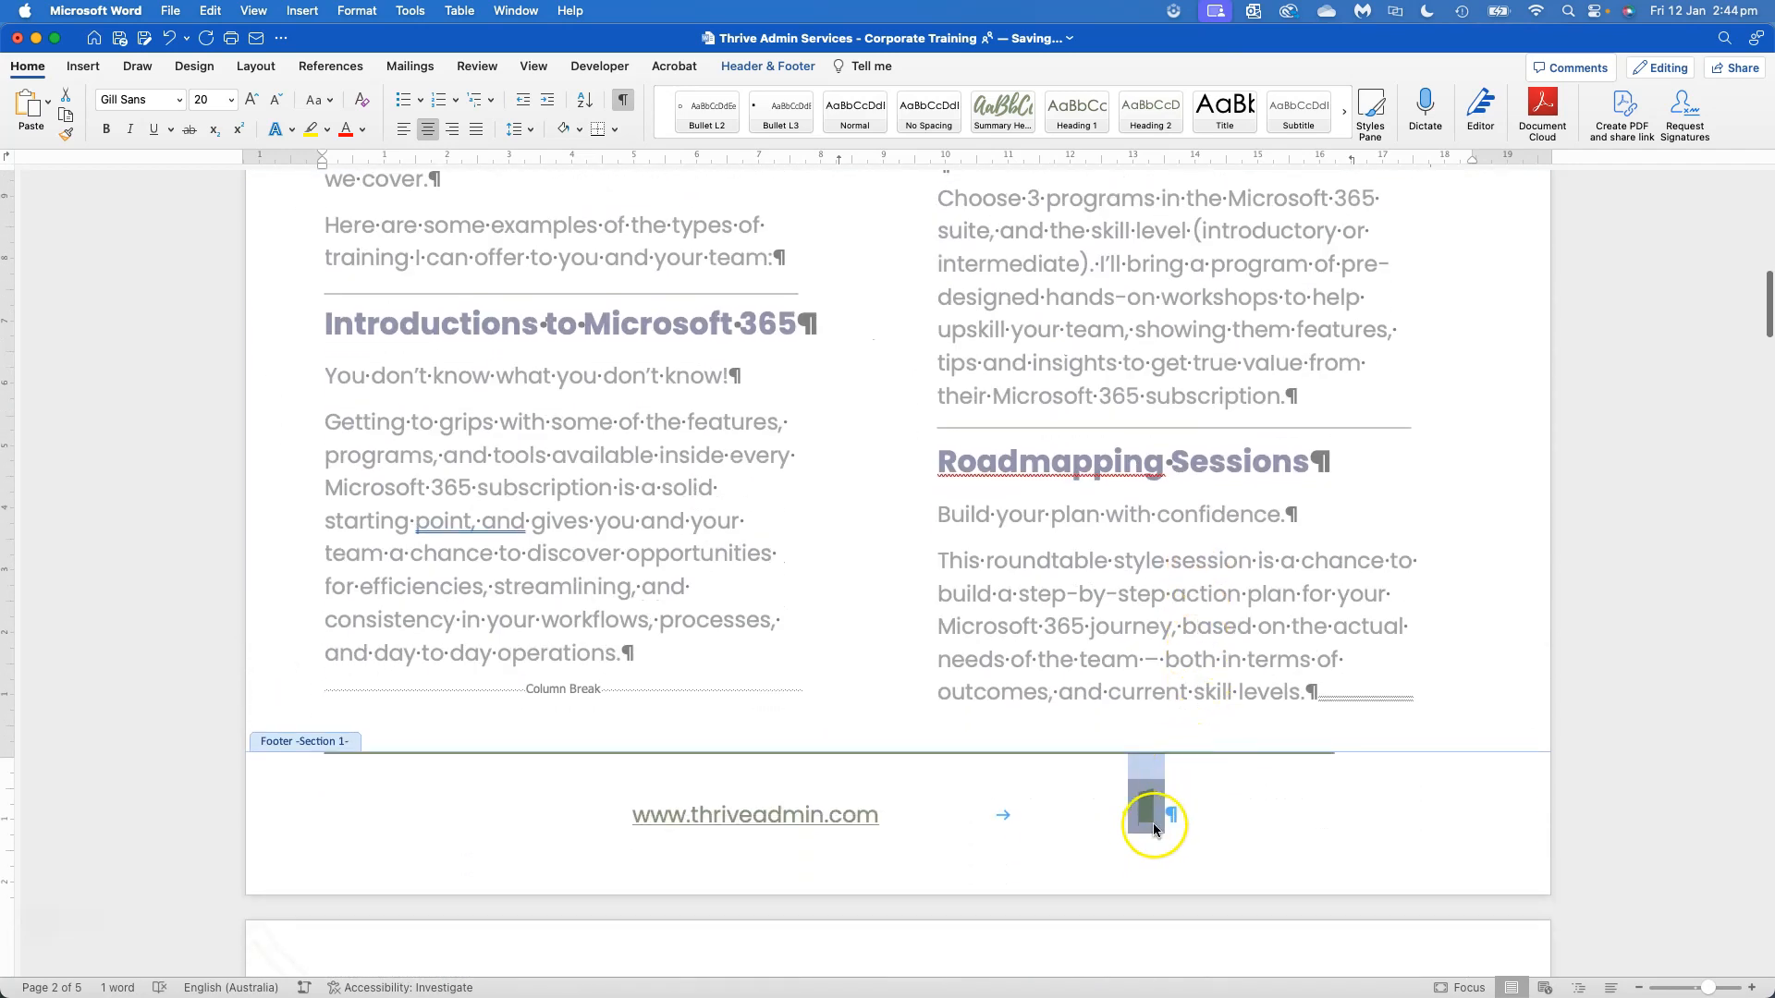
{"action": "scroll", "coordinate": [1109, 740], "scroll_direction": "up", "scroll_amount": 12}
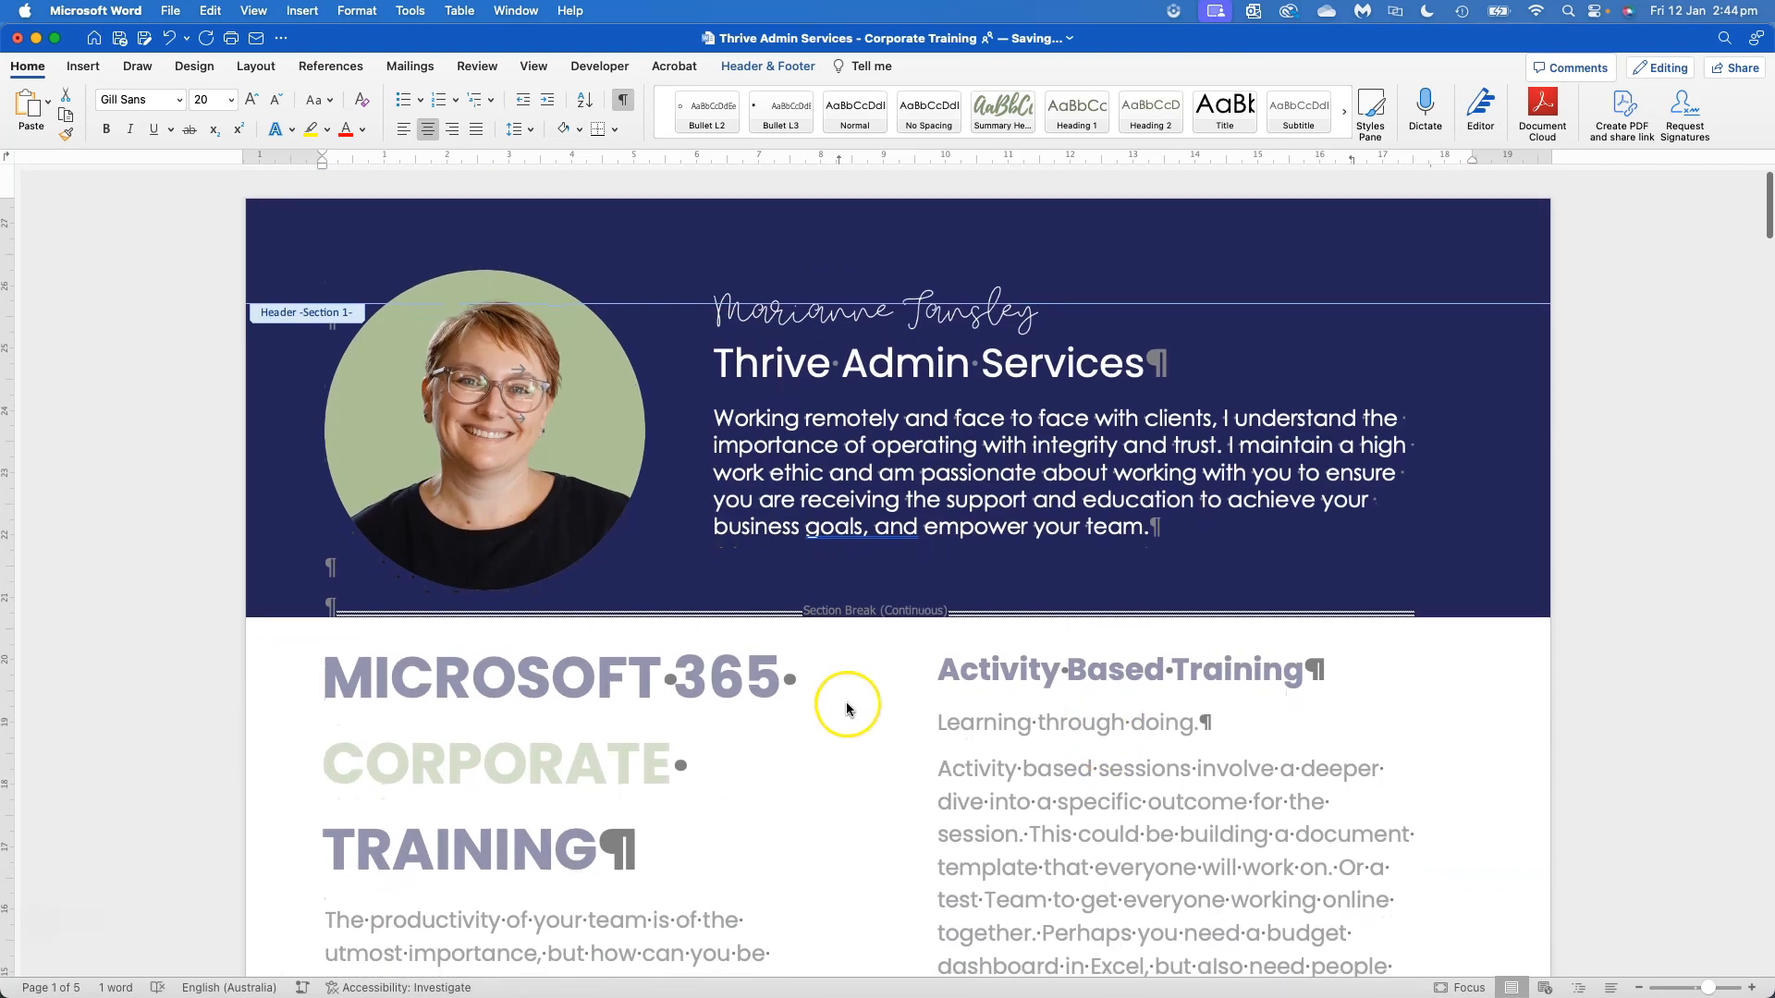
{"action": "scroll", "coordinate": [903, 555], "scroll_direction": "down", "scroll_amount": 20}
{"action": "scroll", "coordinate": [918, 571], "scroll_direction": "down", "scroll_amount": 5}
{"action": "scroll", "coordinate": [918, 571], "scroll_direction": "up", "scroll_amount": 15}
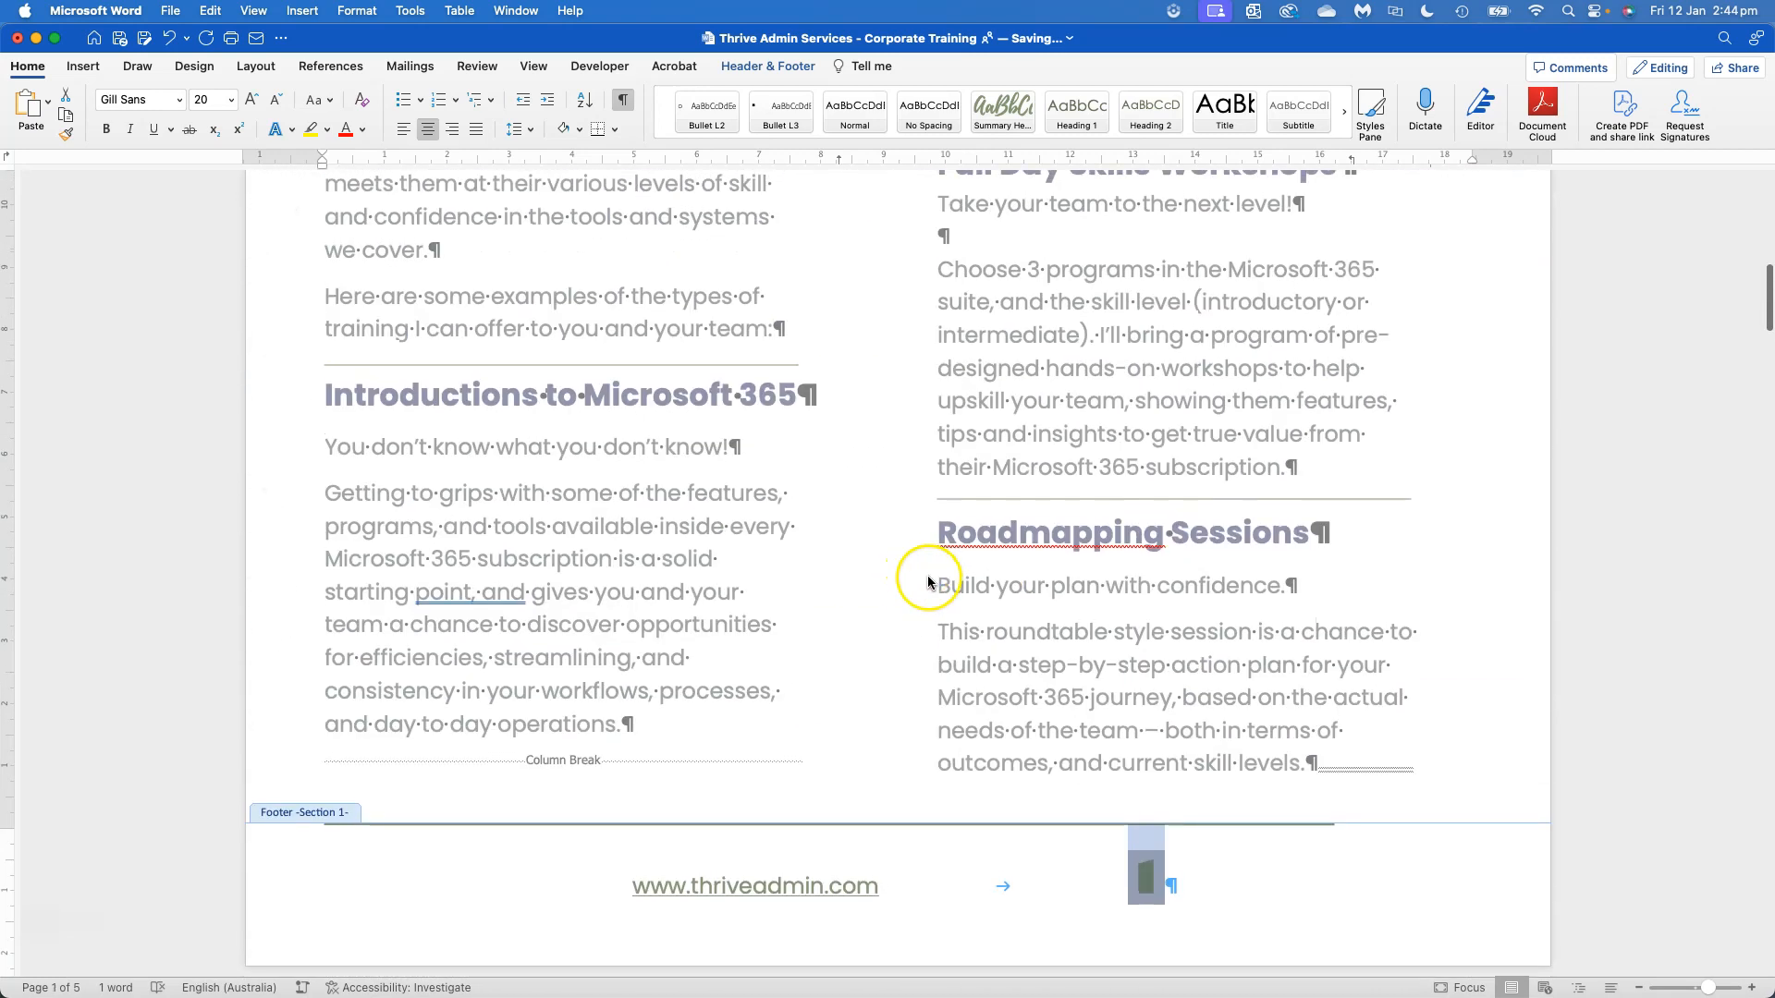
Add the word "of" with surrounding spaces after the page number in the first page's footer
{"action": "left_click", "coordinate": [1151, 886]}
{"action": "left_click", "coordinate": [1147, 876]}
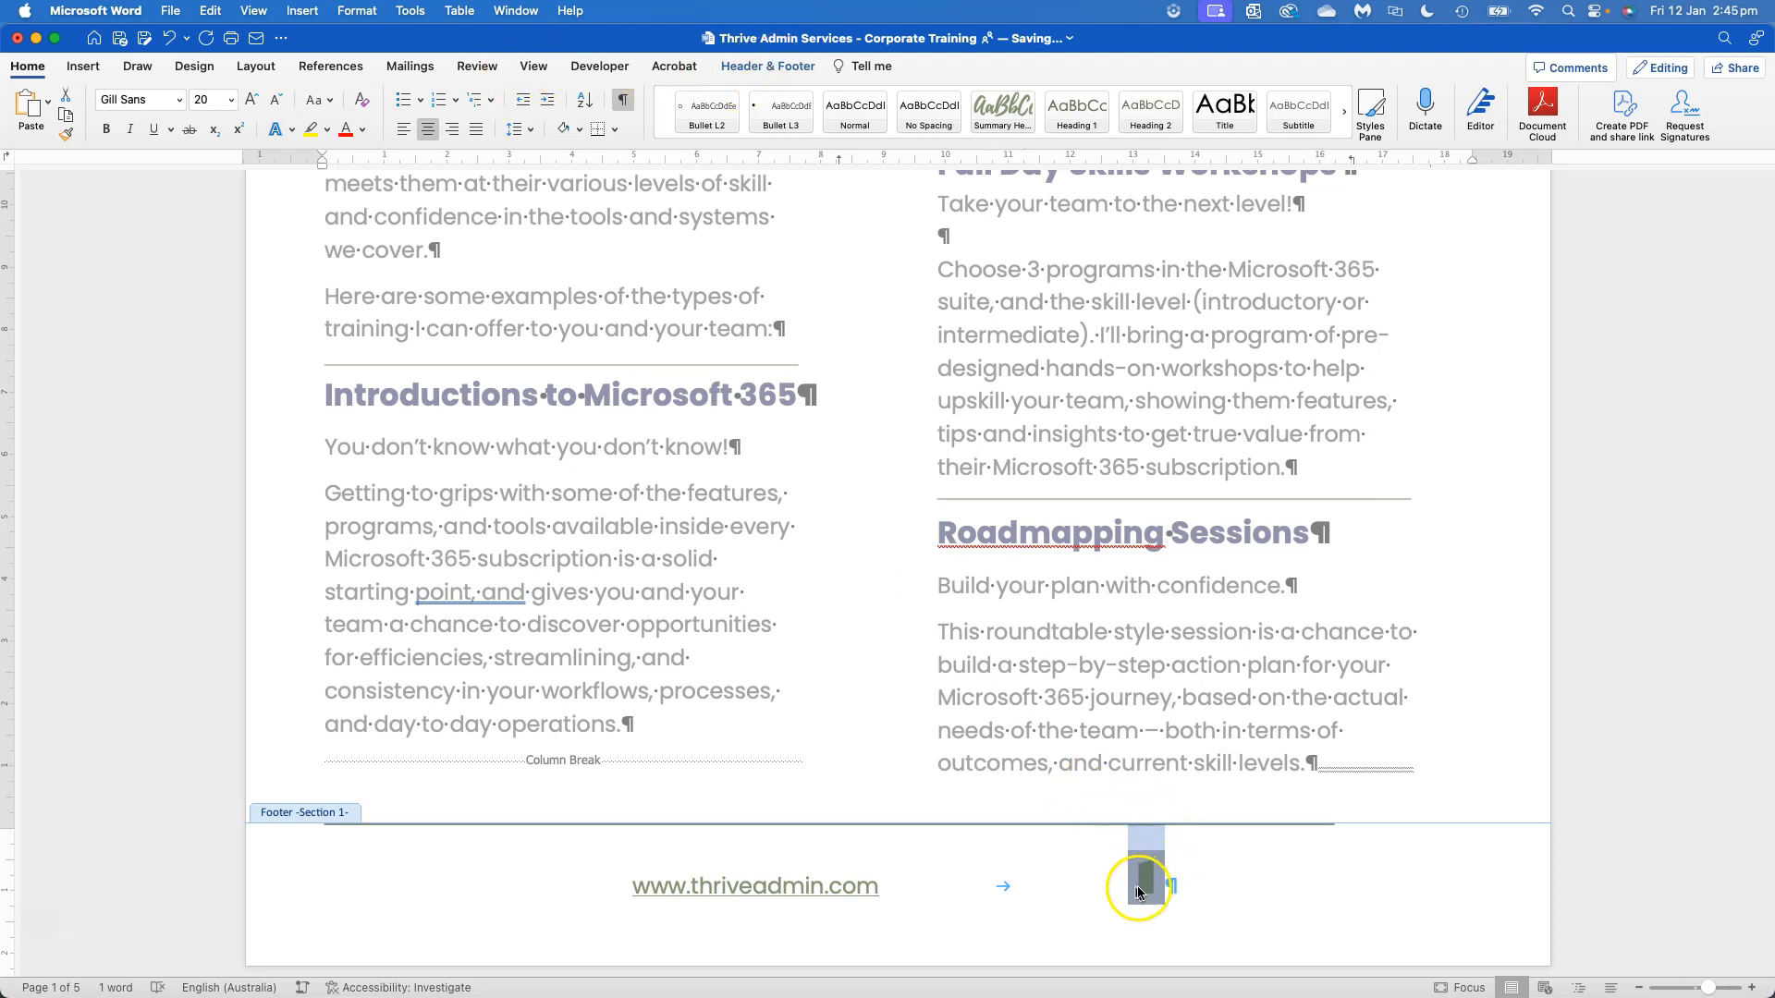
{"action": "left_click", "coordinate": [1172, 885]}
{"action": "type", "text": "of"}
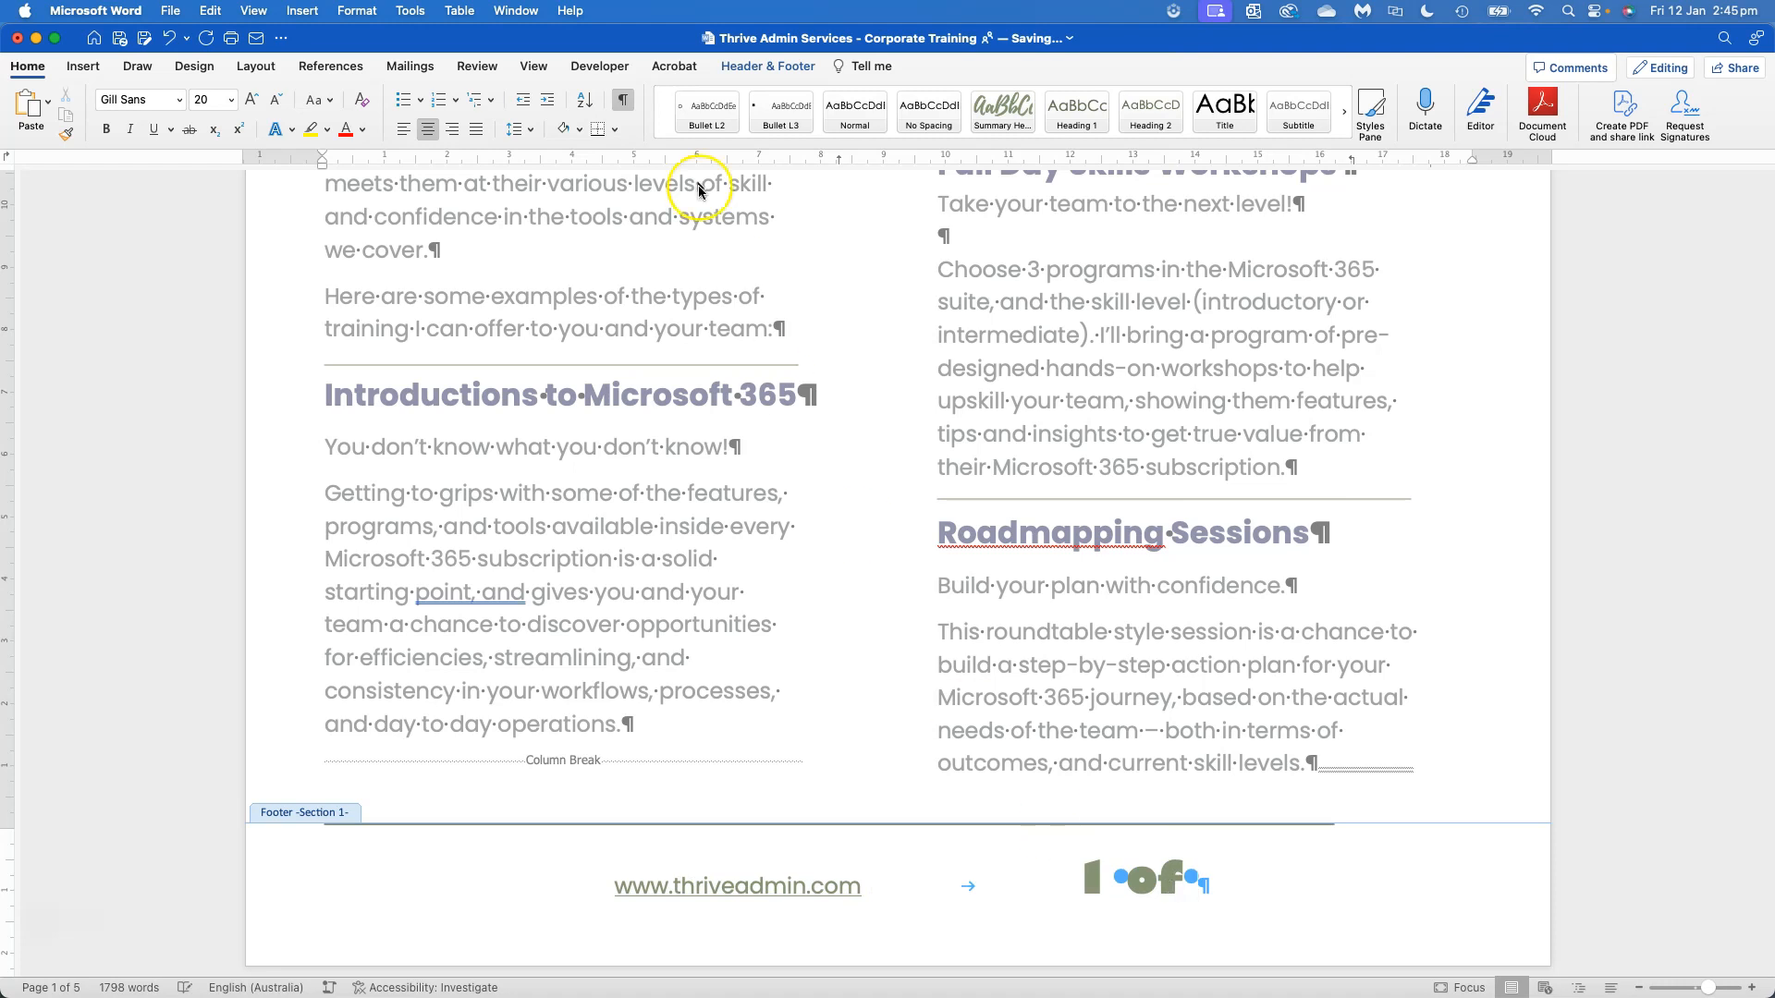
Insert a NumPages field after "of" in the first page's footer
{"action": "left_click", "coordinate": [83, 65]}
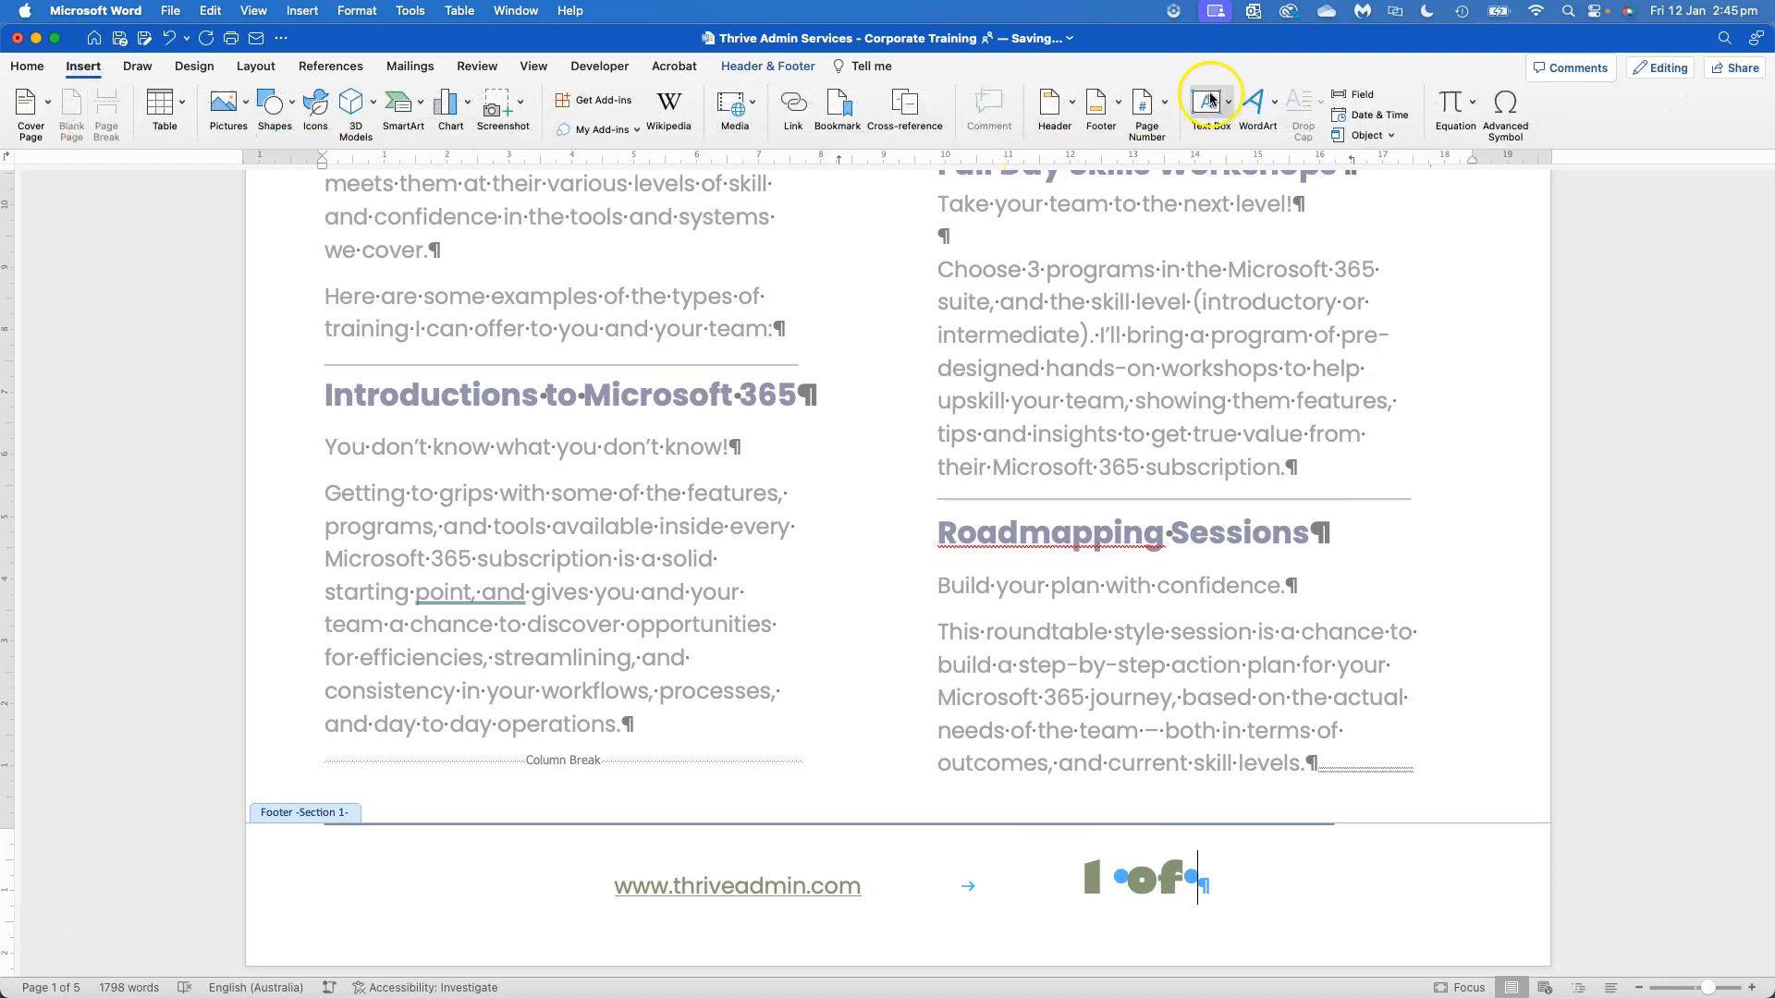
{"action": "left_click", "coordinate": [1343, 98]}
{"action": "left_click", "coordinate": [924, 309]}
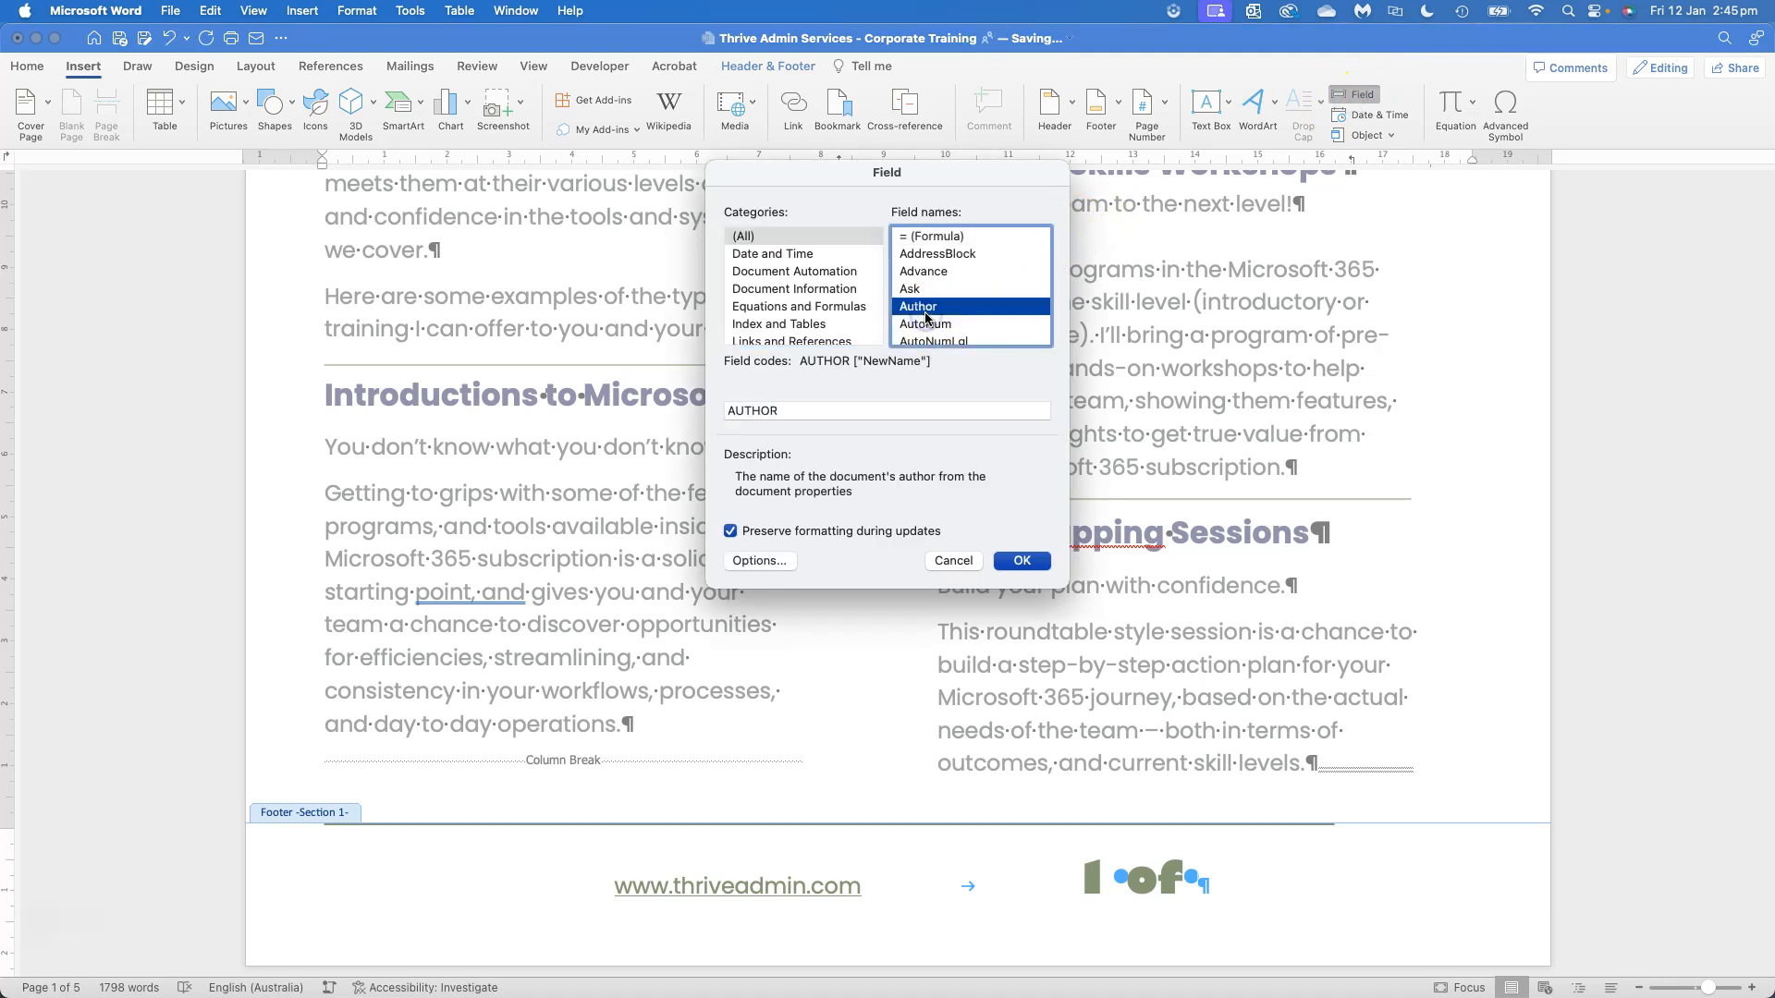
{"action": "type", "text": "nu"}
{"action": "scroll", "coordinate": [934, 333], "scroll_direction": "down", "scroll_amount": 2}
{"action": "left_click", "coordinate": [926, 277]}
{"action": "left_click", "coordinate": [1018, 561]}
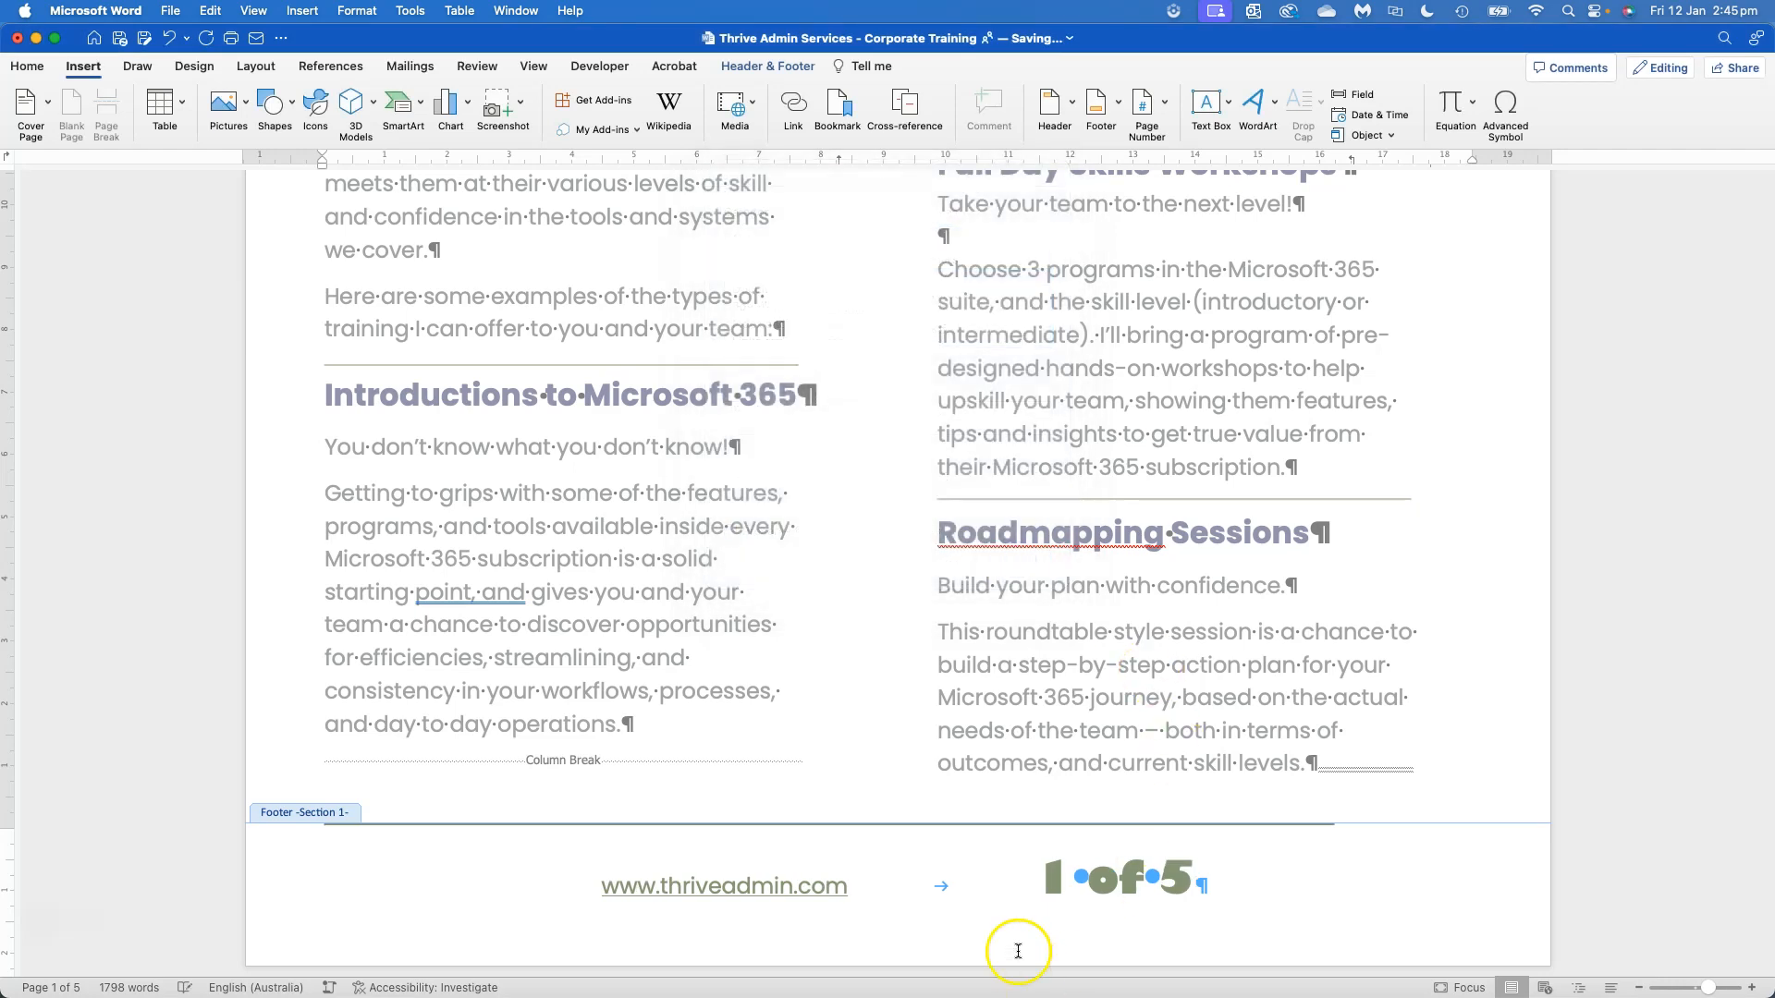
Check the other pages' footers, then cut the whole page numbering and its tab from the first page's footer
{"action": "left_click_drag", "start_coordinate": [1037, 869], "coordinate": [1212, 862]}
{"action": "left_click", "coordinate": [1145, 955]}
{"action": "scroll", "coordinate": [1070, 895], "scroll_direction": "down", "scroll_amount": 15}
{"action": "scroll", "coordinate": [1071, 895], "scroll_direction": "down", "scroll_amount": 20}
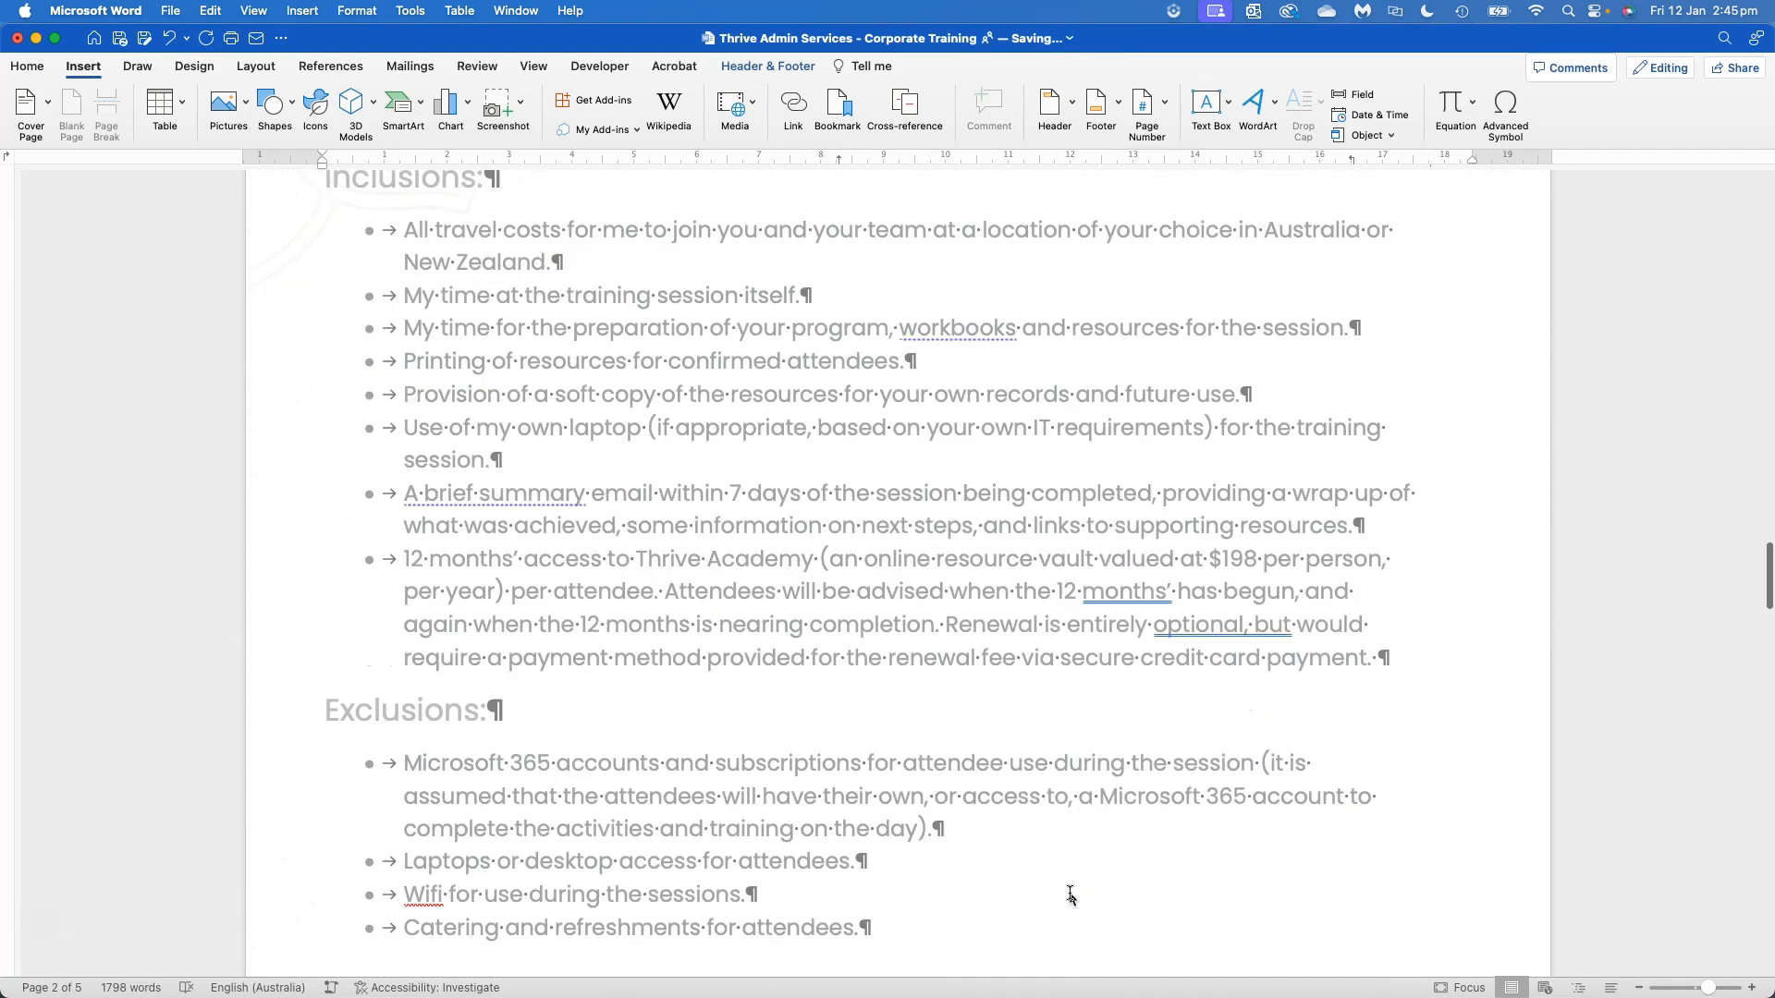
{"action": "scroll", "coordinate": [1070, 893], "scroll_direction": "up", "scroll_amount": 20}
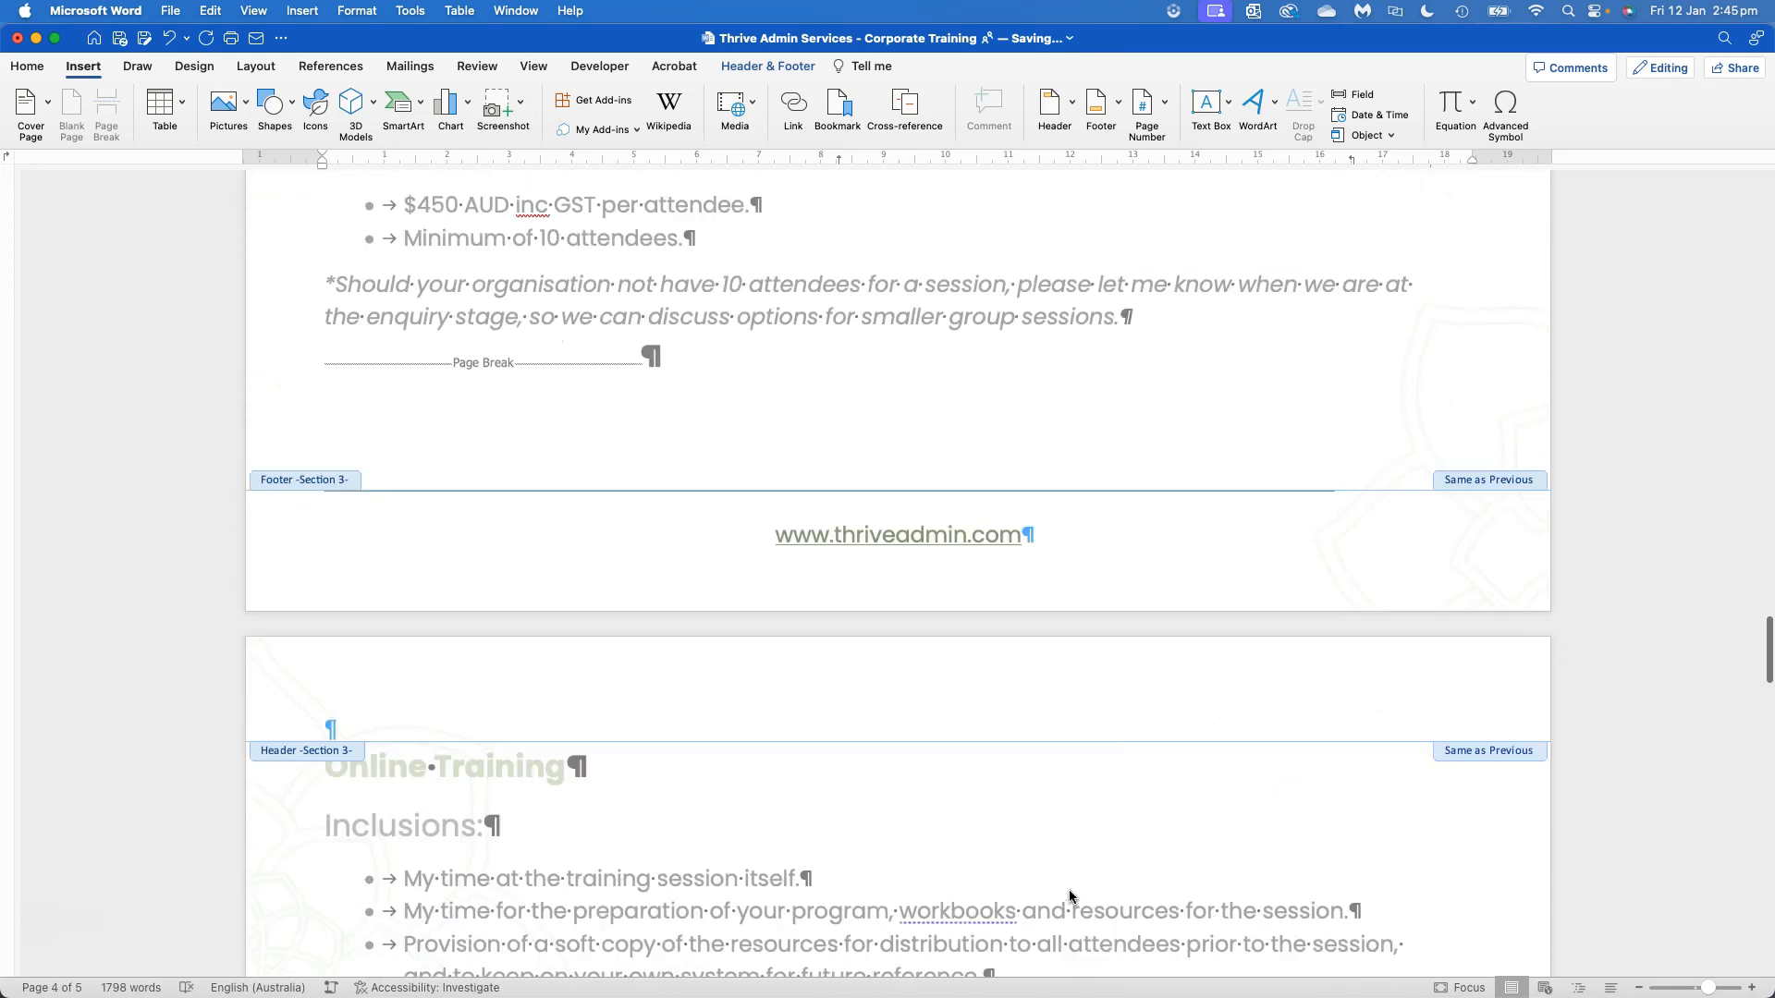
{"action": "scroll", "coordinate": [1071, 895], "scroll_direction": "up", "scroll_amount": 15}
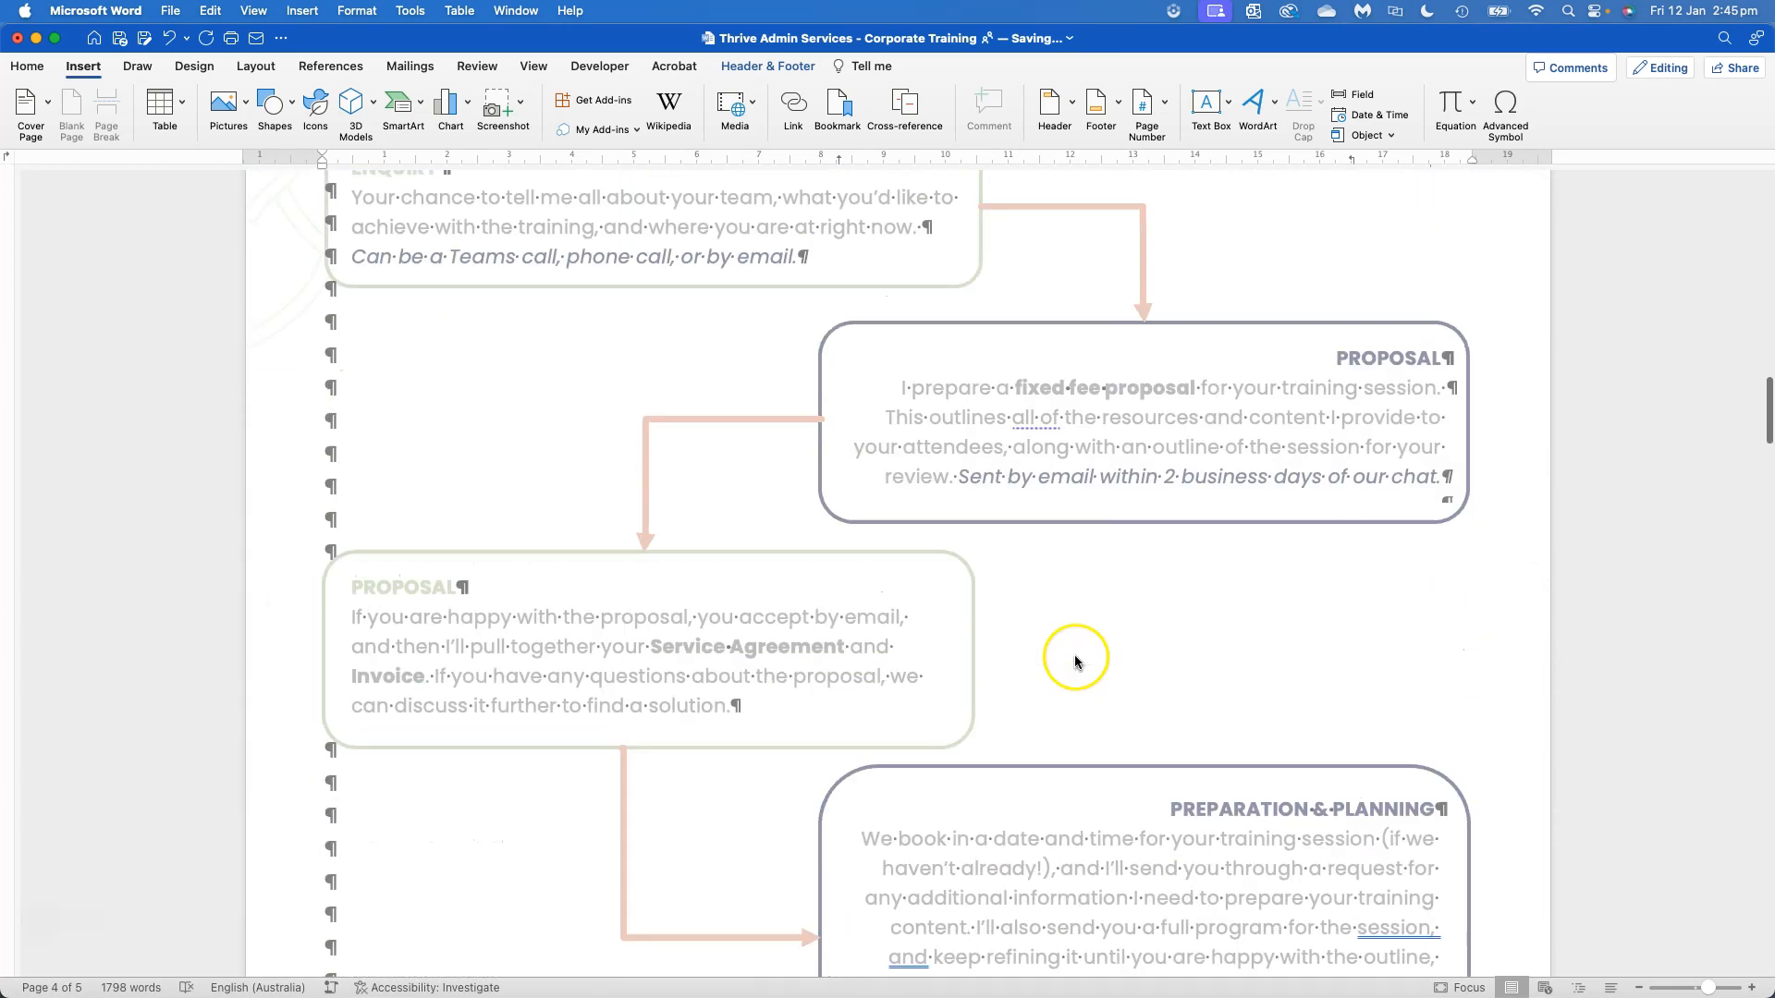
{"action": "left_click", "coordinate": [1054, 843]}
{"action": "left_click_drag", "start_coordinate": [1054, 843], "coordinate": [1208, 842]}
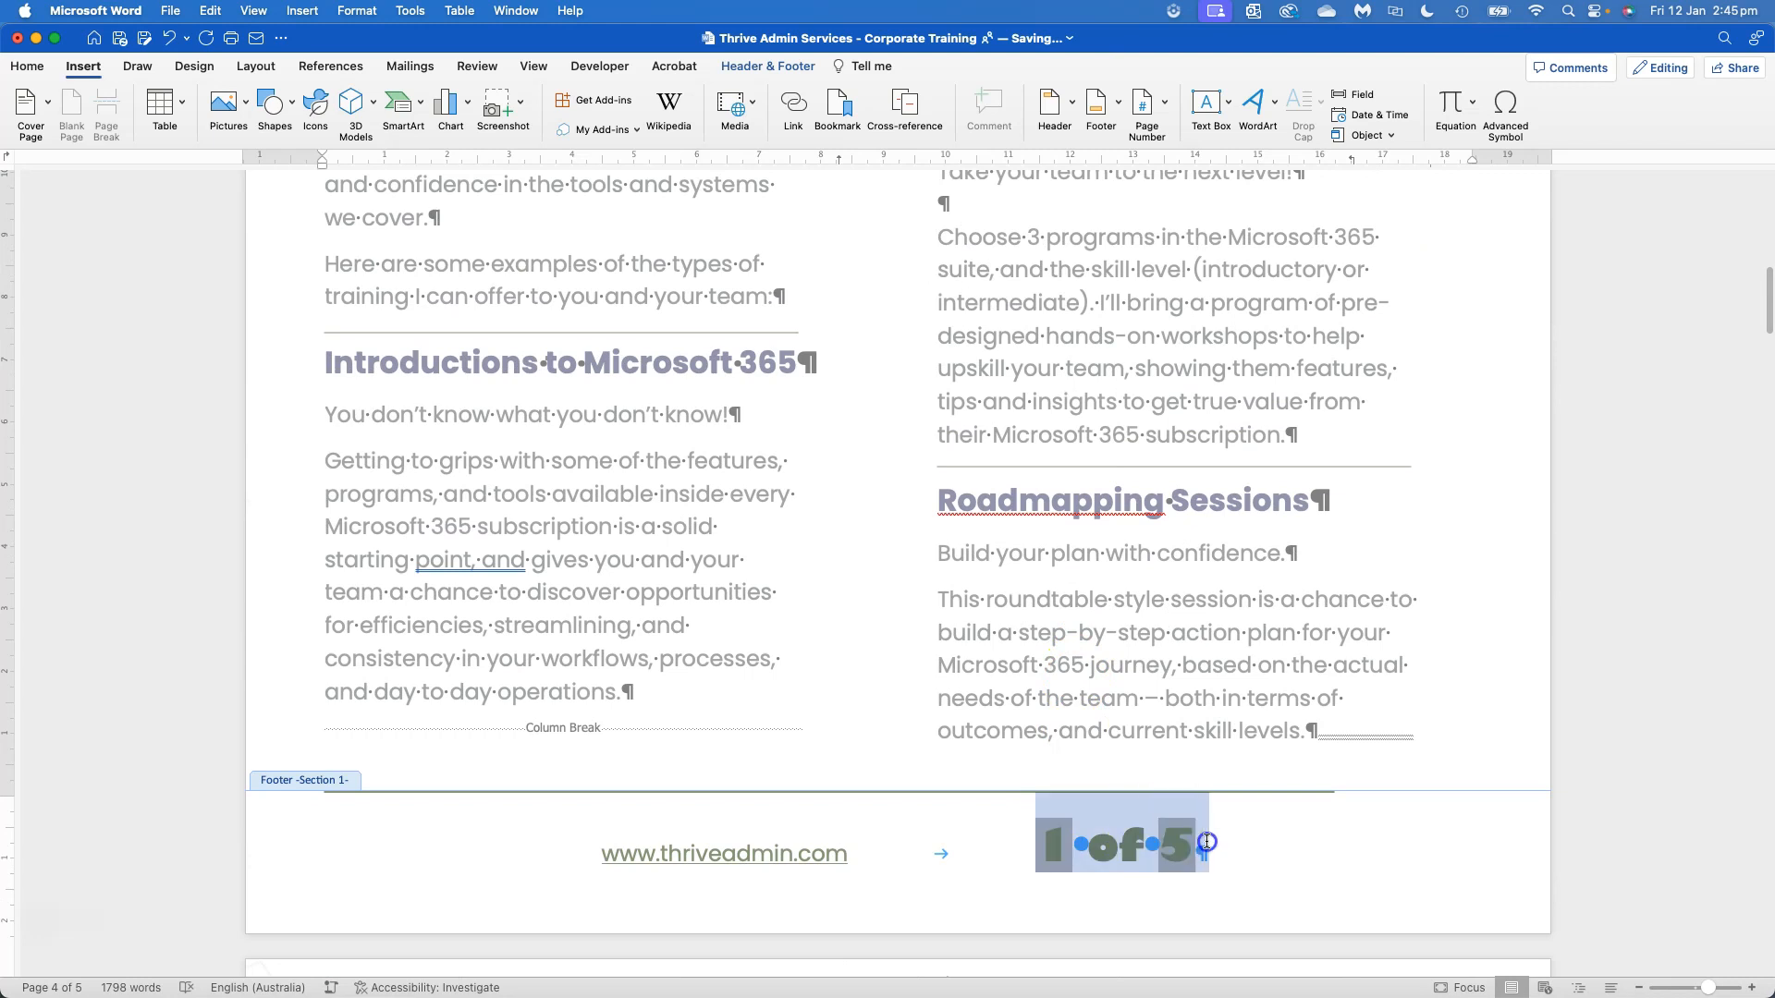
{"action": "key", "text": "BackSpace"}
{"action": "key", "text": "BackSpace"}
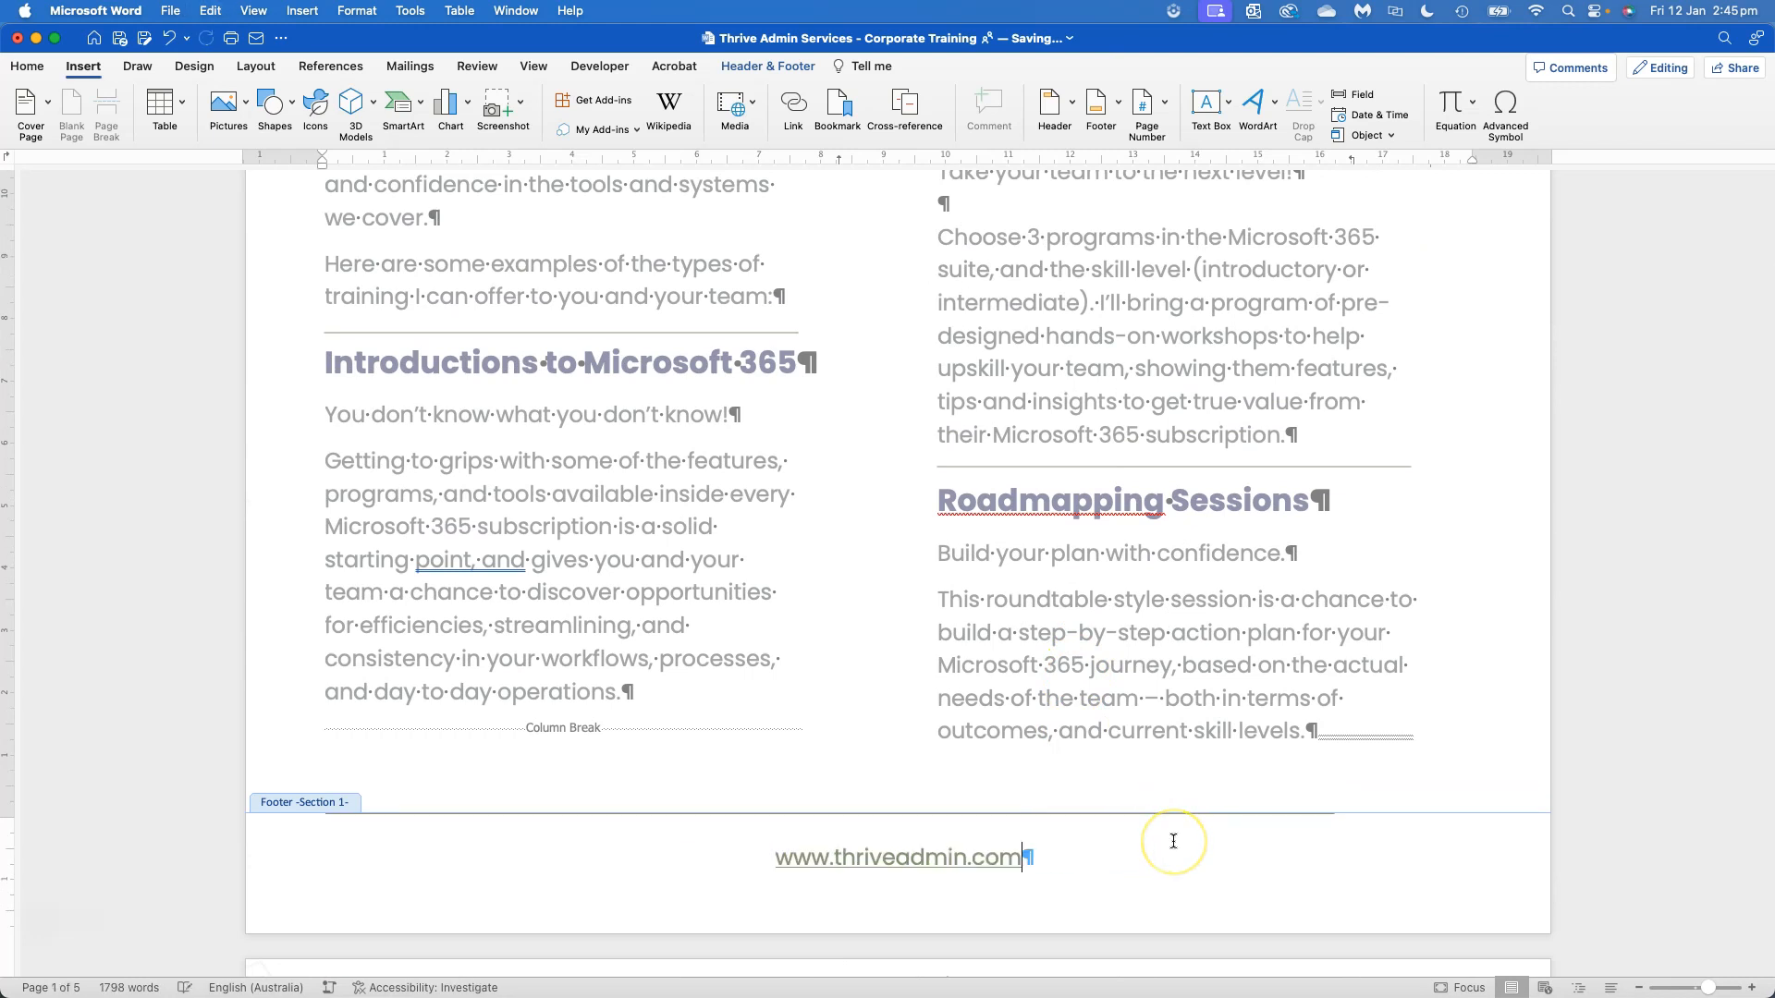
Paste the page numbering, preceded by a tab, after the web address in page 2's footer and delete the extra empty paragraph
{"action": "scroll", "coordinate": [1173, 841], "scroll_direction": "down", "scroll_amount": 15}
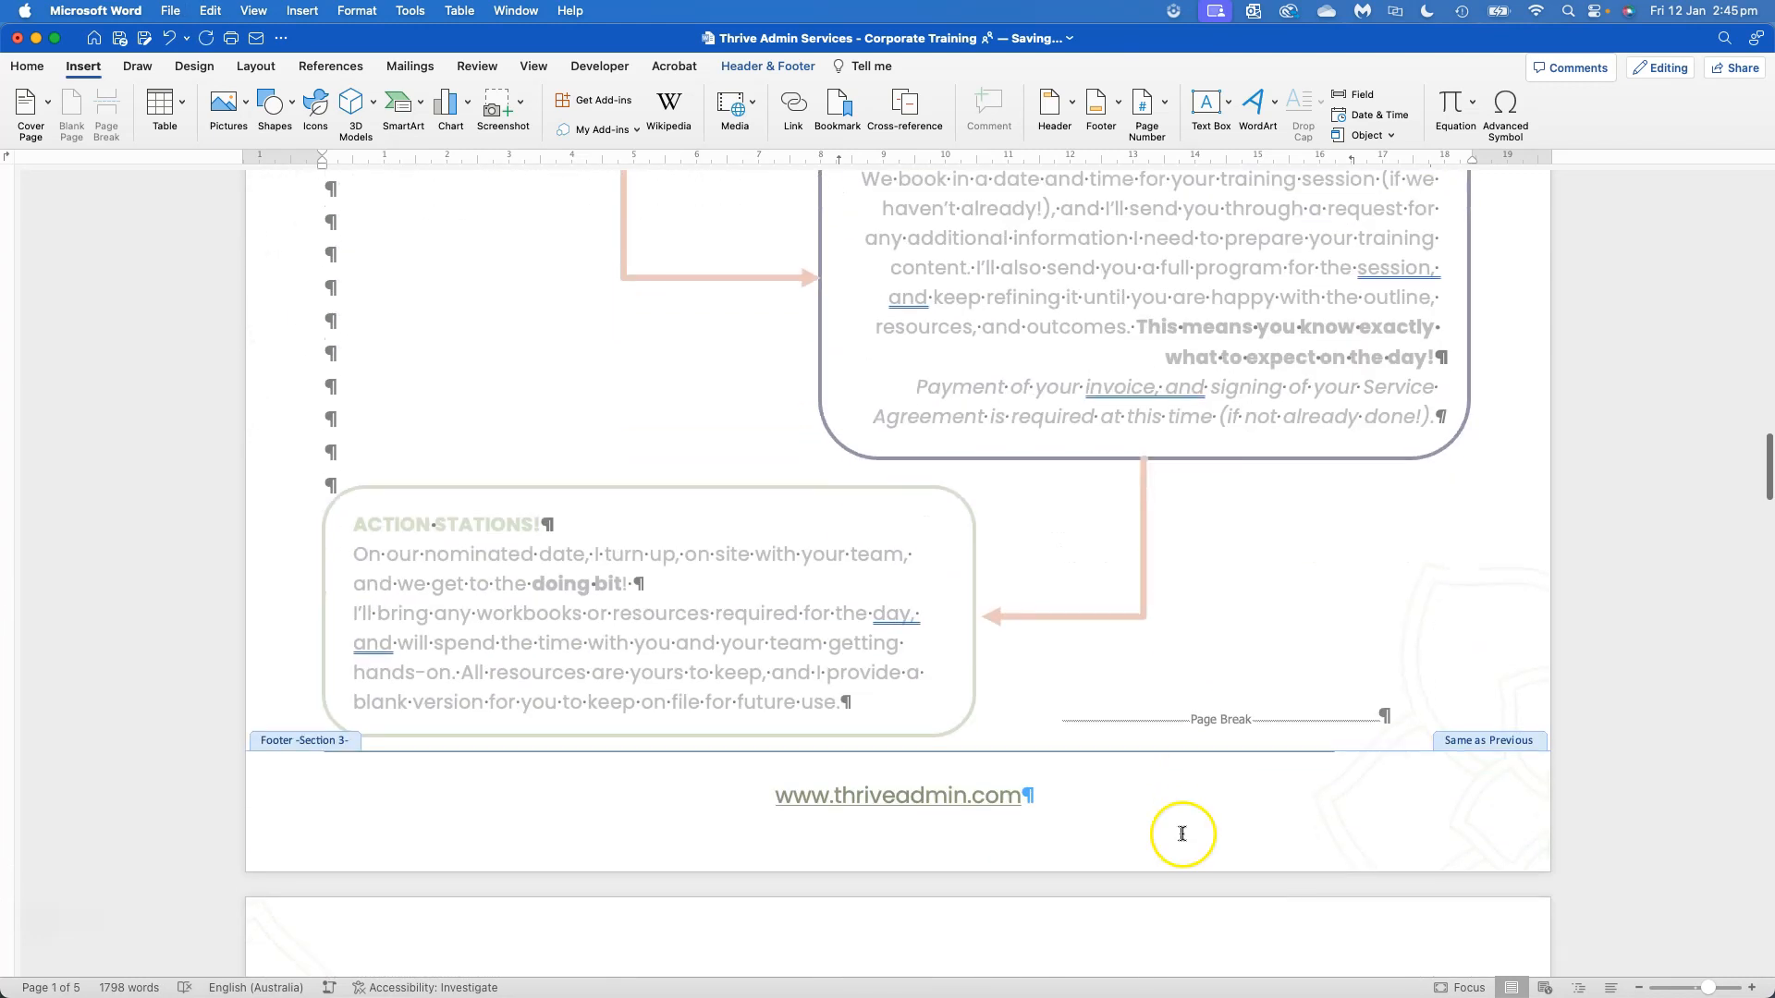
{"action": "left_click", "coordinate": [1100, 730]}
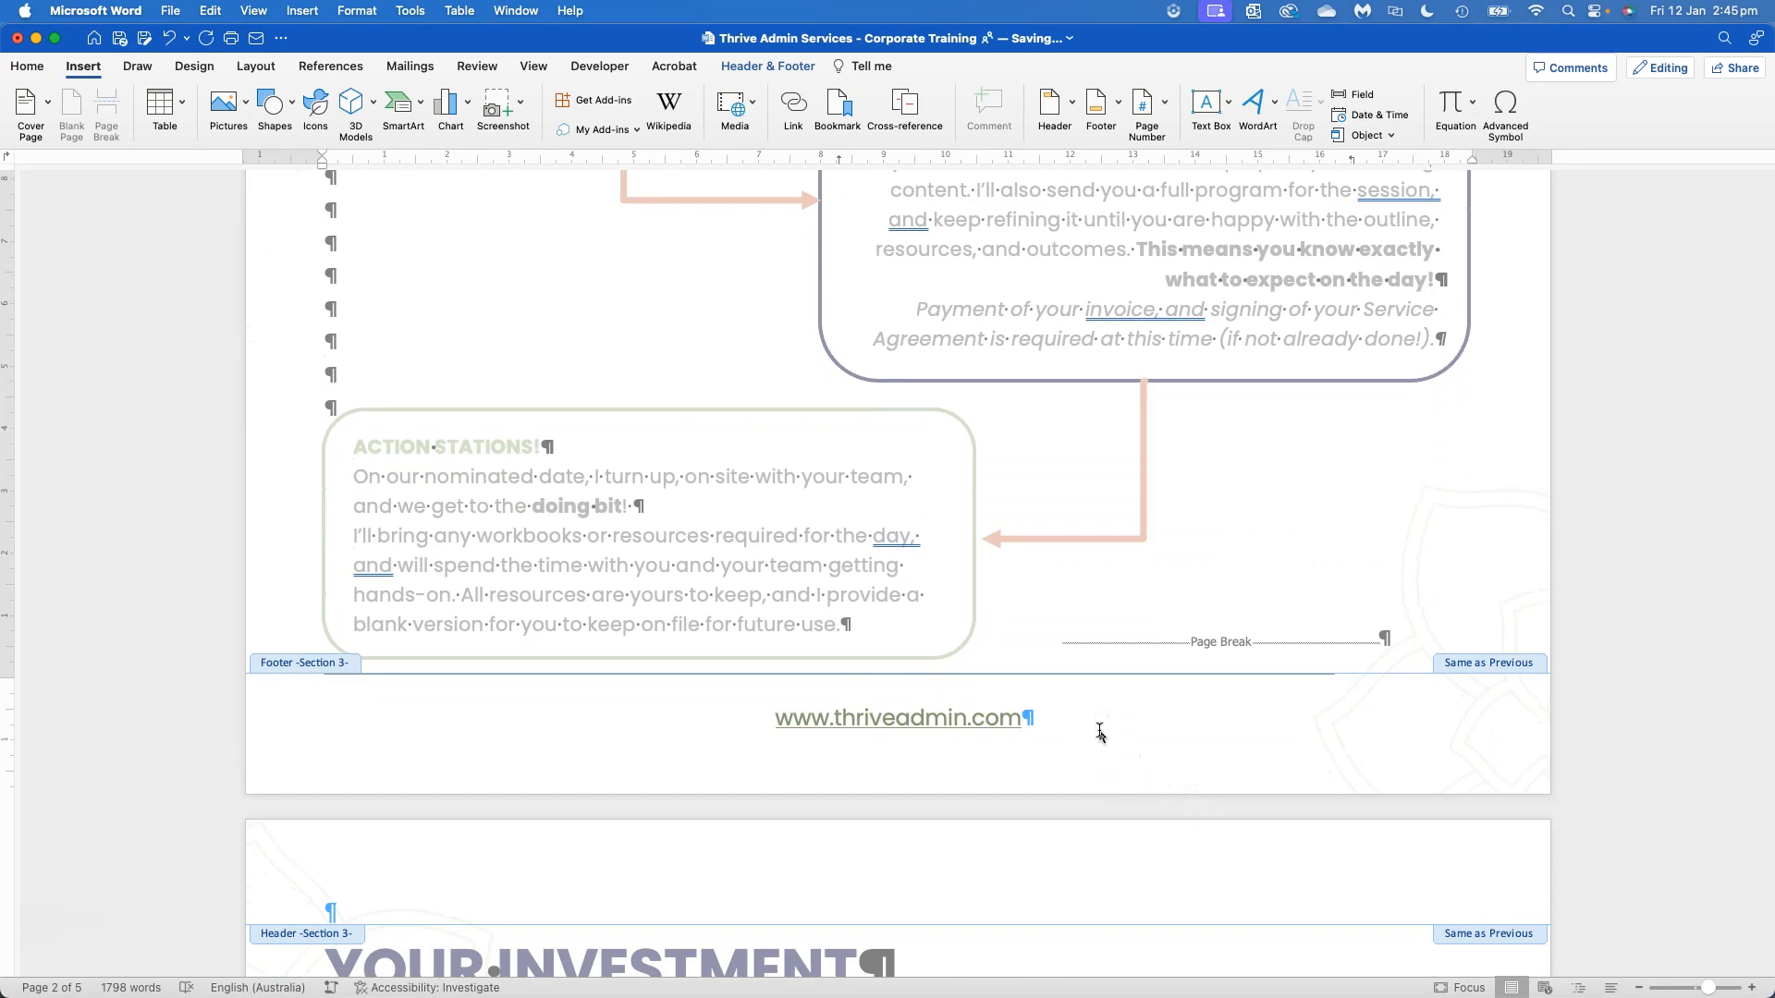
{"action": "key", "text": "Tab"}
{"action": "type", "text": "2 of 5"}
{"action": "left_click", "coordinate": [963, 714]}
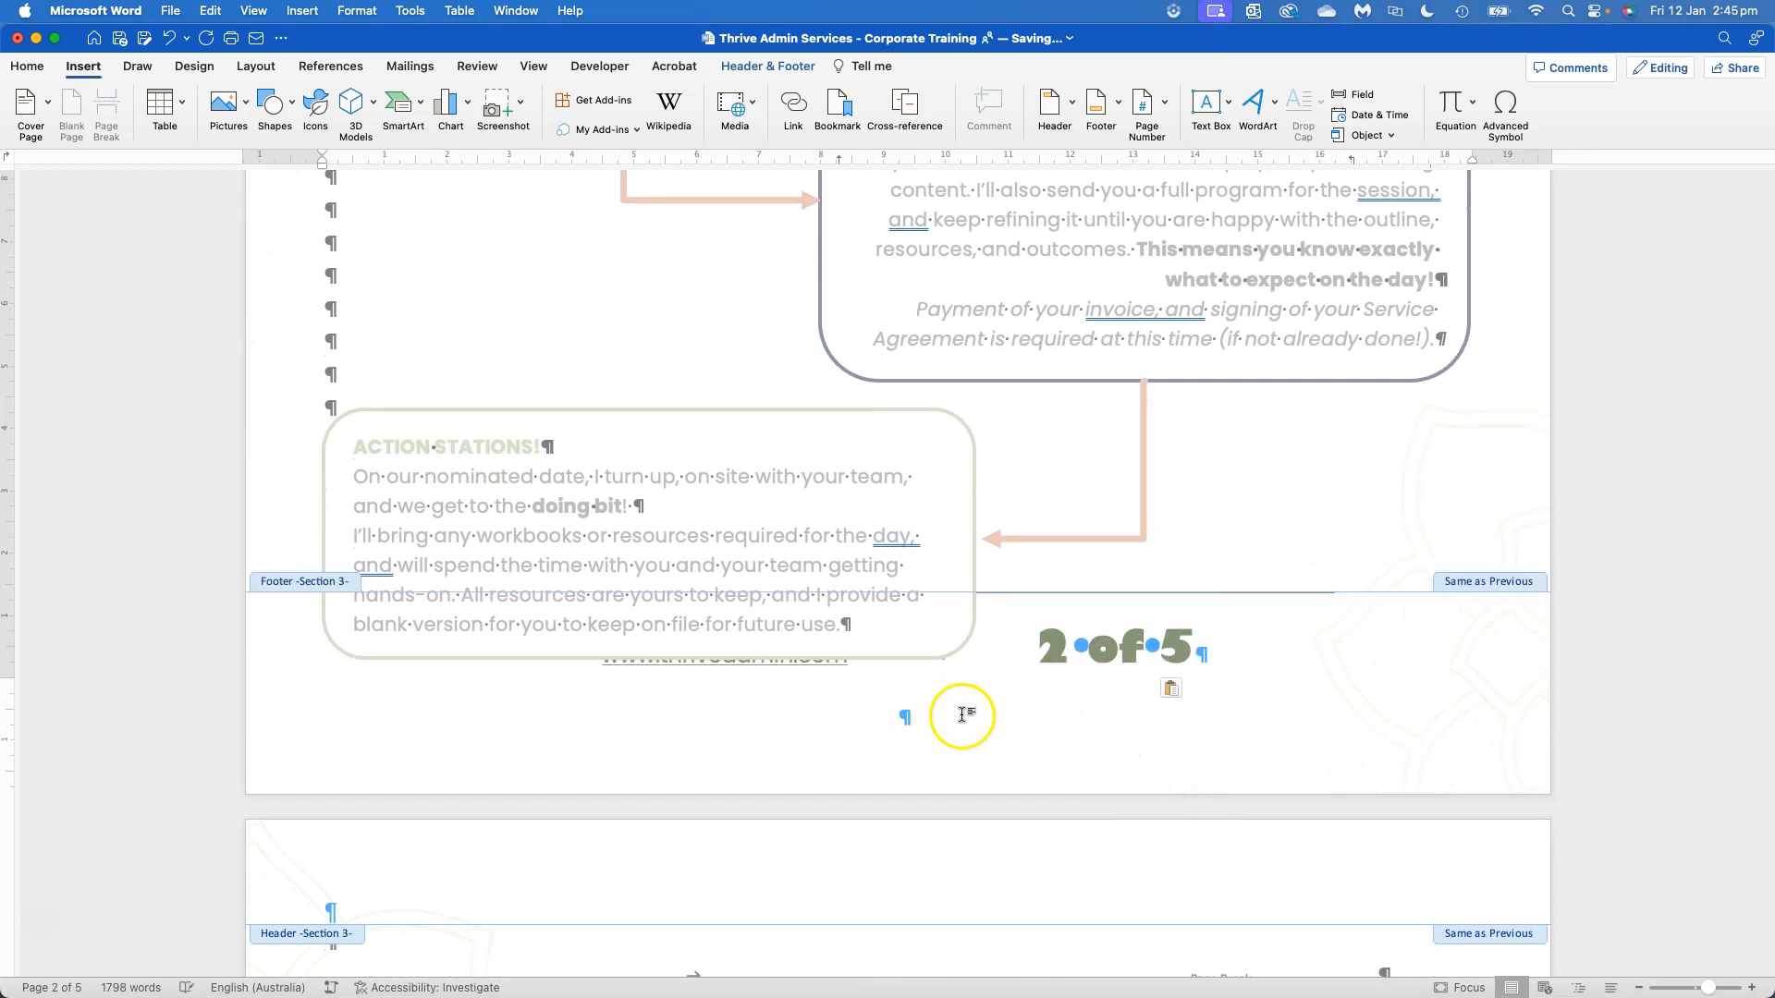
{"action": "key", "text": "BackSpace"}
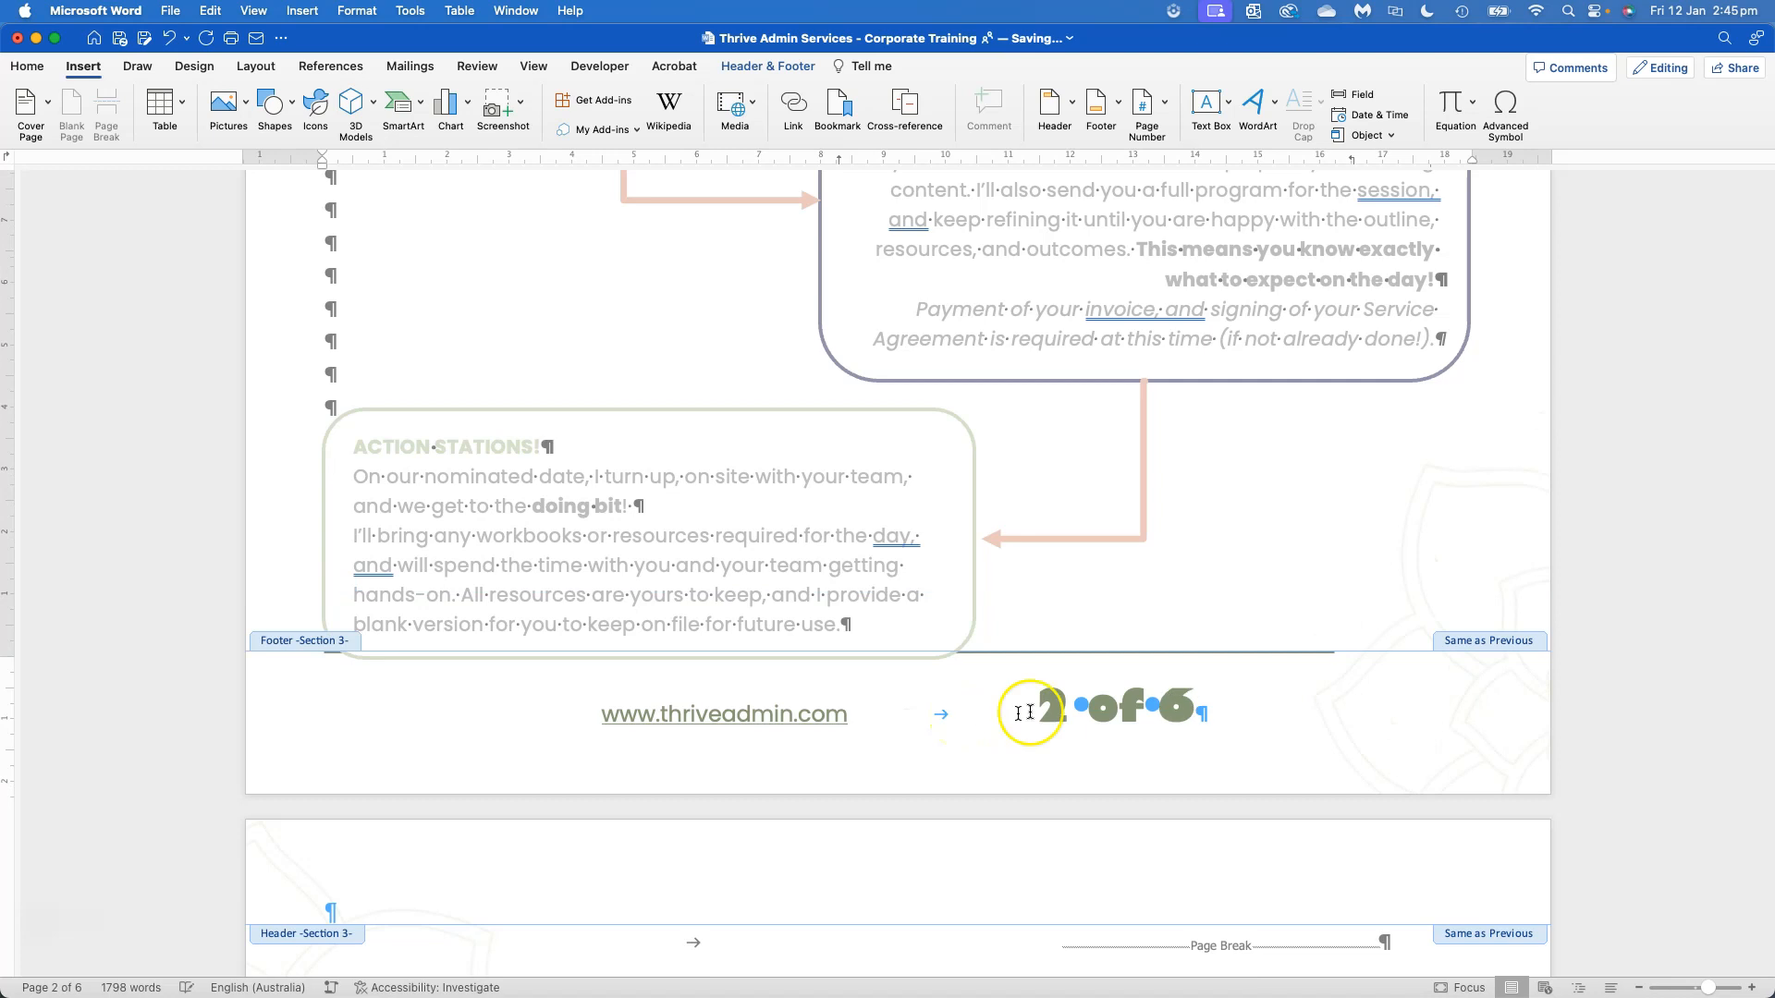
Check the page numbering in the footers from page 2 through to the last page
{"action": "left_click", "coordinate": [1249, 729]}
{"action": "scroll", "coordinate": [1224, 739], "scroll_direction": "down", "scroll_amount": 20}
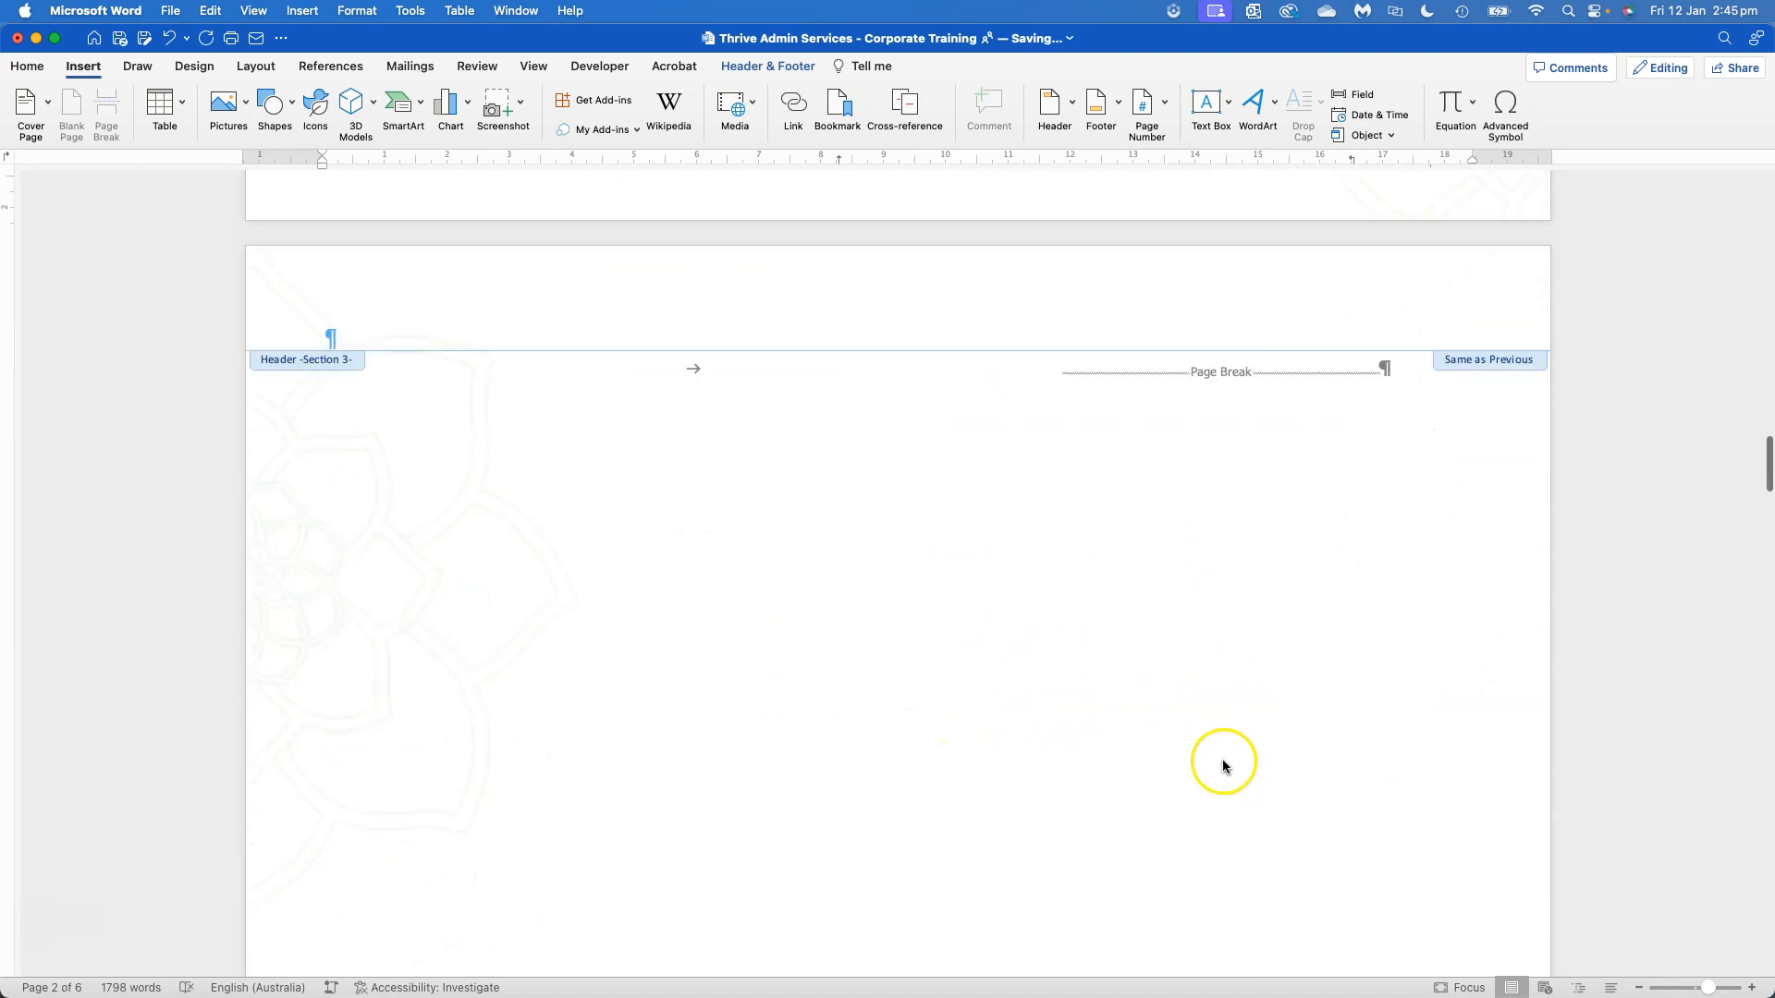
{"action": "scroll", "coordinate": [1057, 600], "scroll_direction": "down", "scroll_amount": 20}
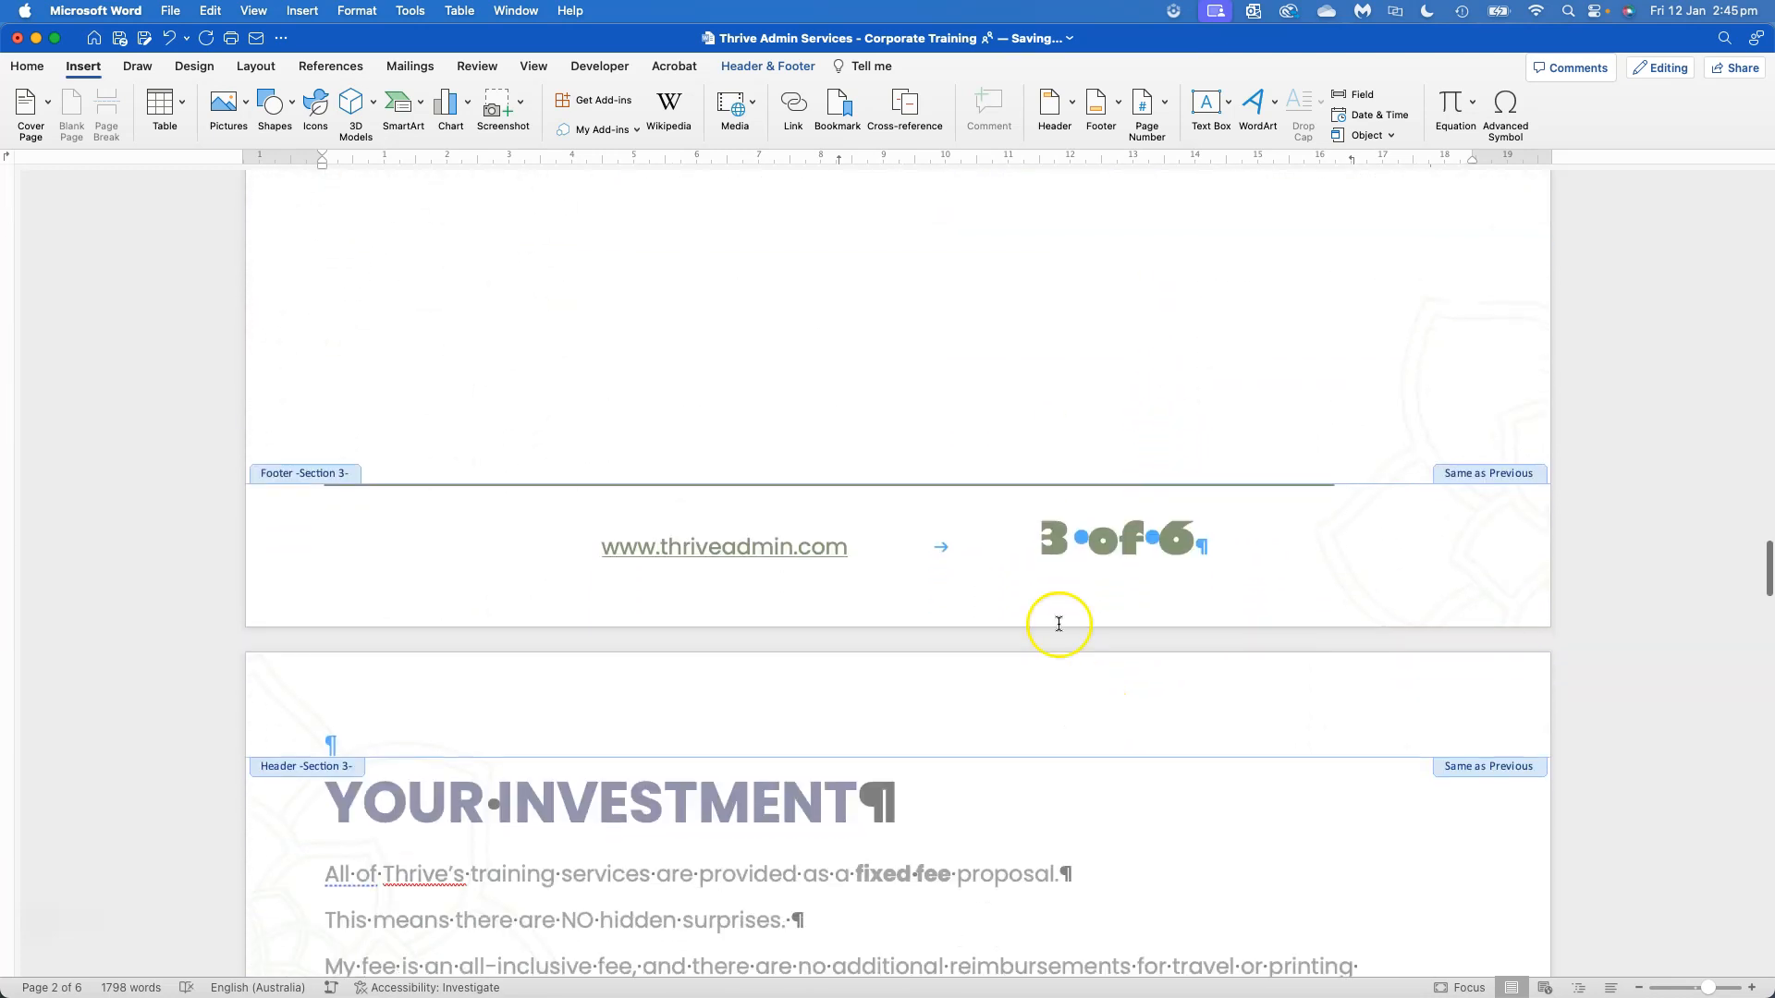
{"action": "scroll", "coordinate": [1063, 610], "scroll_direction": "down", "scroll_amount": 20}
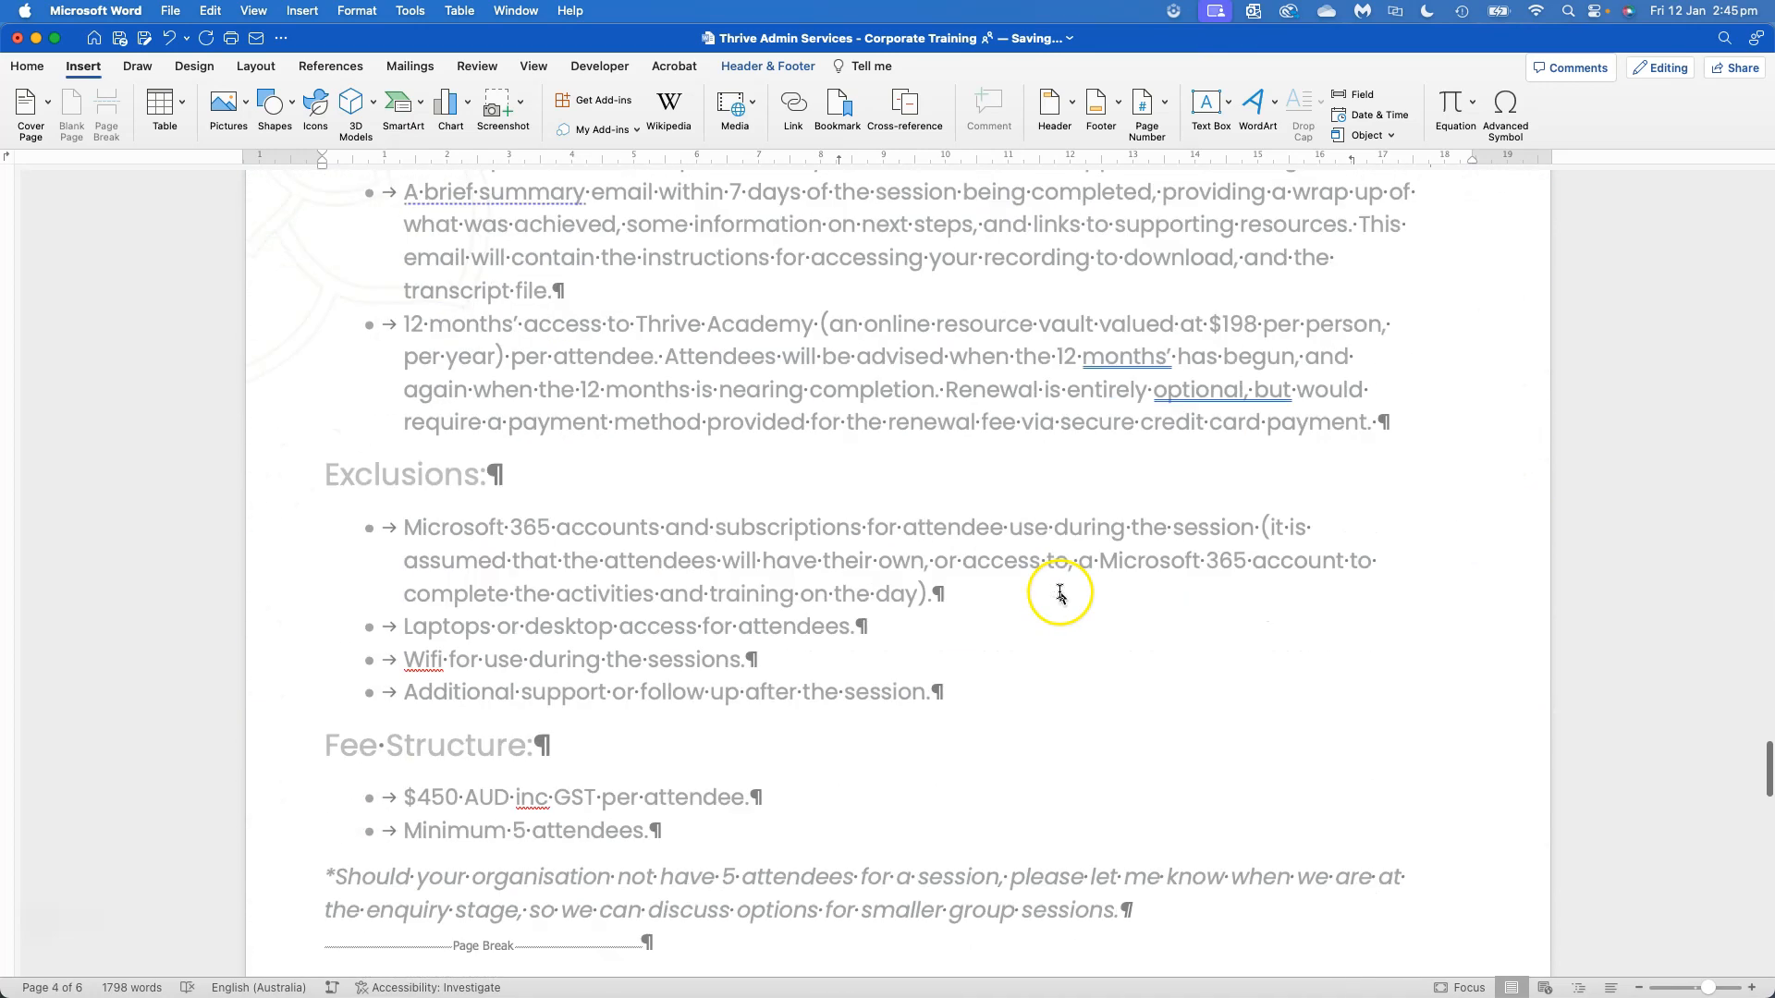
{"action": "scroll", "coordinate": [1082, 649], "scroll_direction": "down", "scroll_amount": 15}
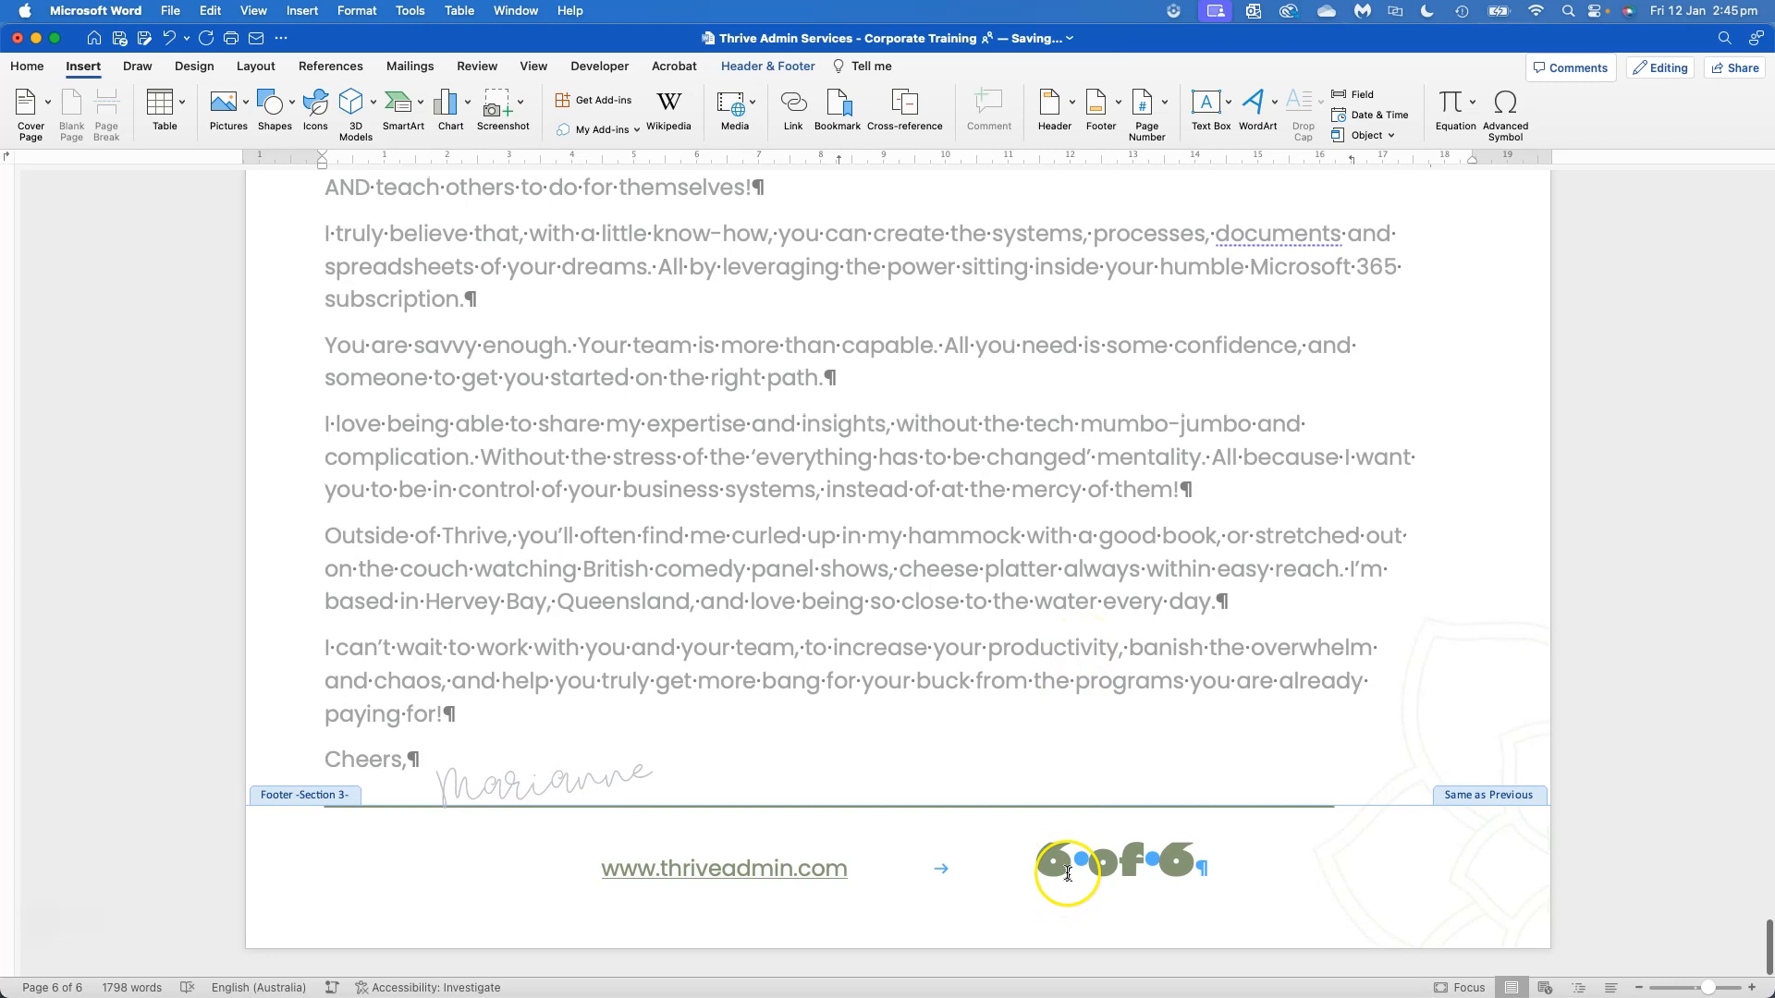
Examine which parts of the page numbering in the last page's footer are fields, selecting the whole numbering and the current page number
{"action": "left_click_drag", "start_coordinate": [1037, 862], "coordinate": [1211, 870]}
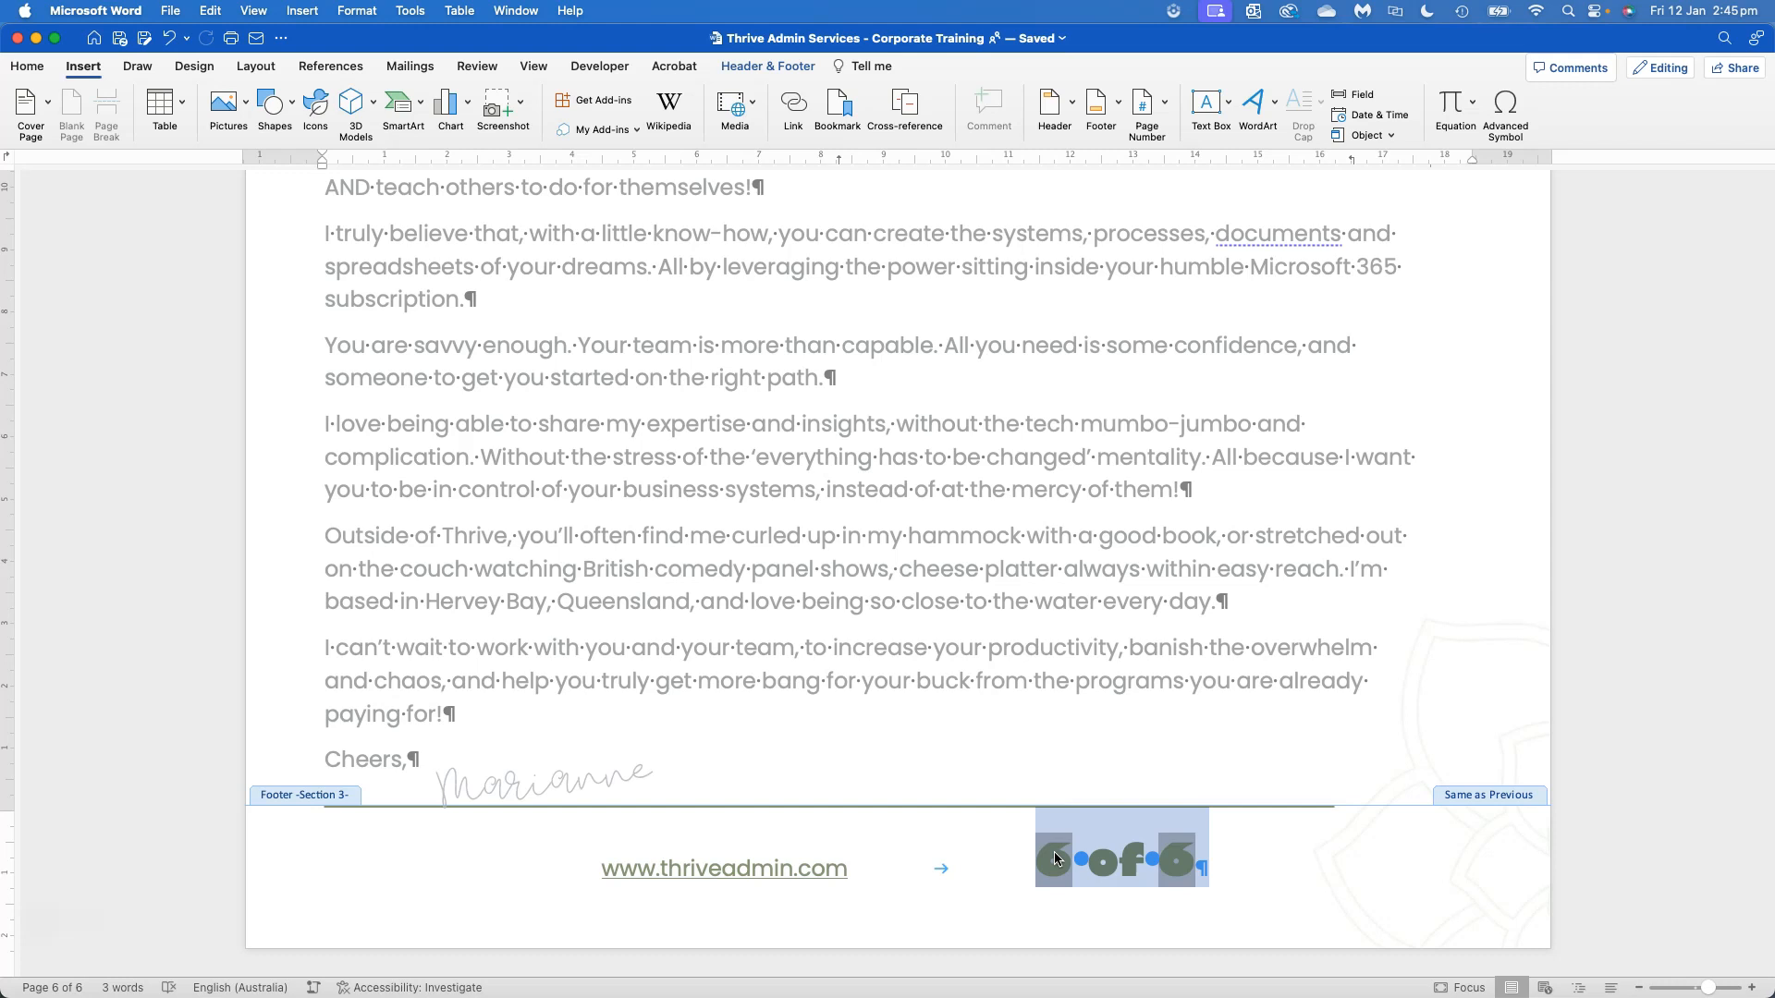
{"action": "scroll", "coordinate": [1047, 862], "scroll_direction": "up", "scroll_amount": 1}
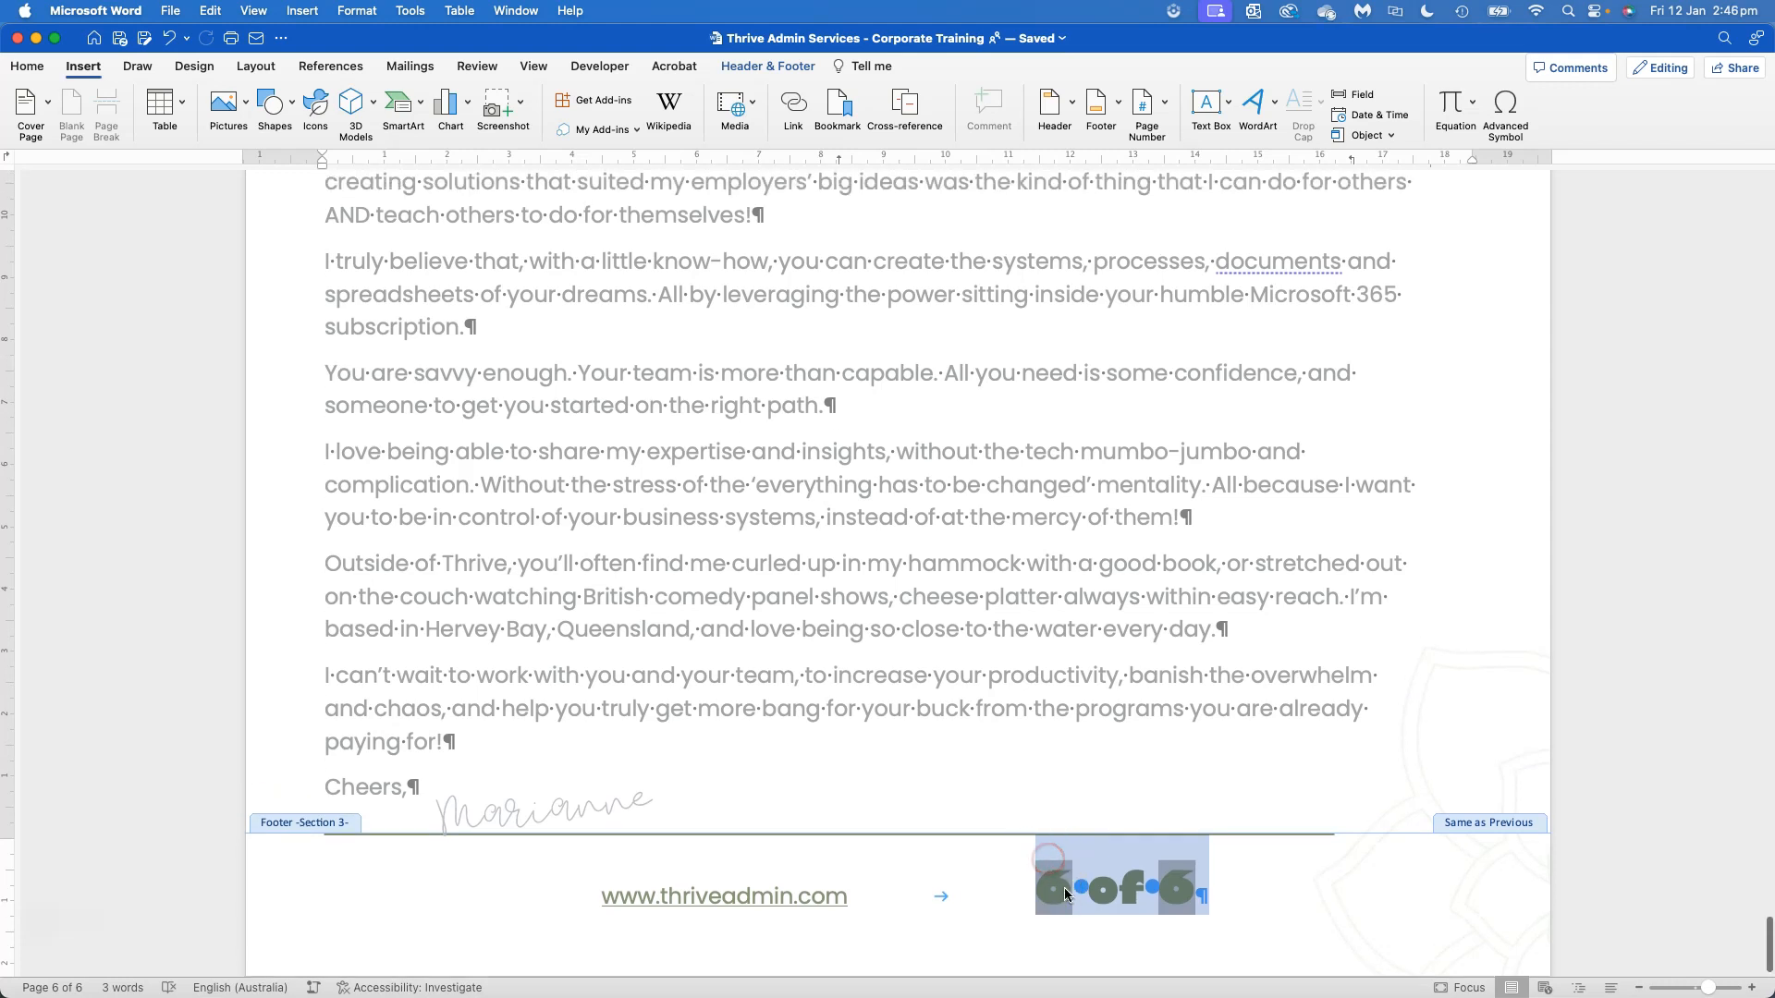
{"action": "left_click", "coordinate": [1061, 889]}
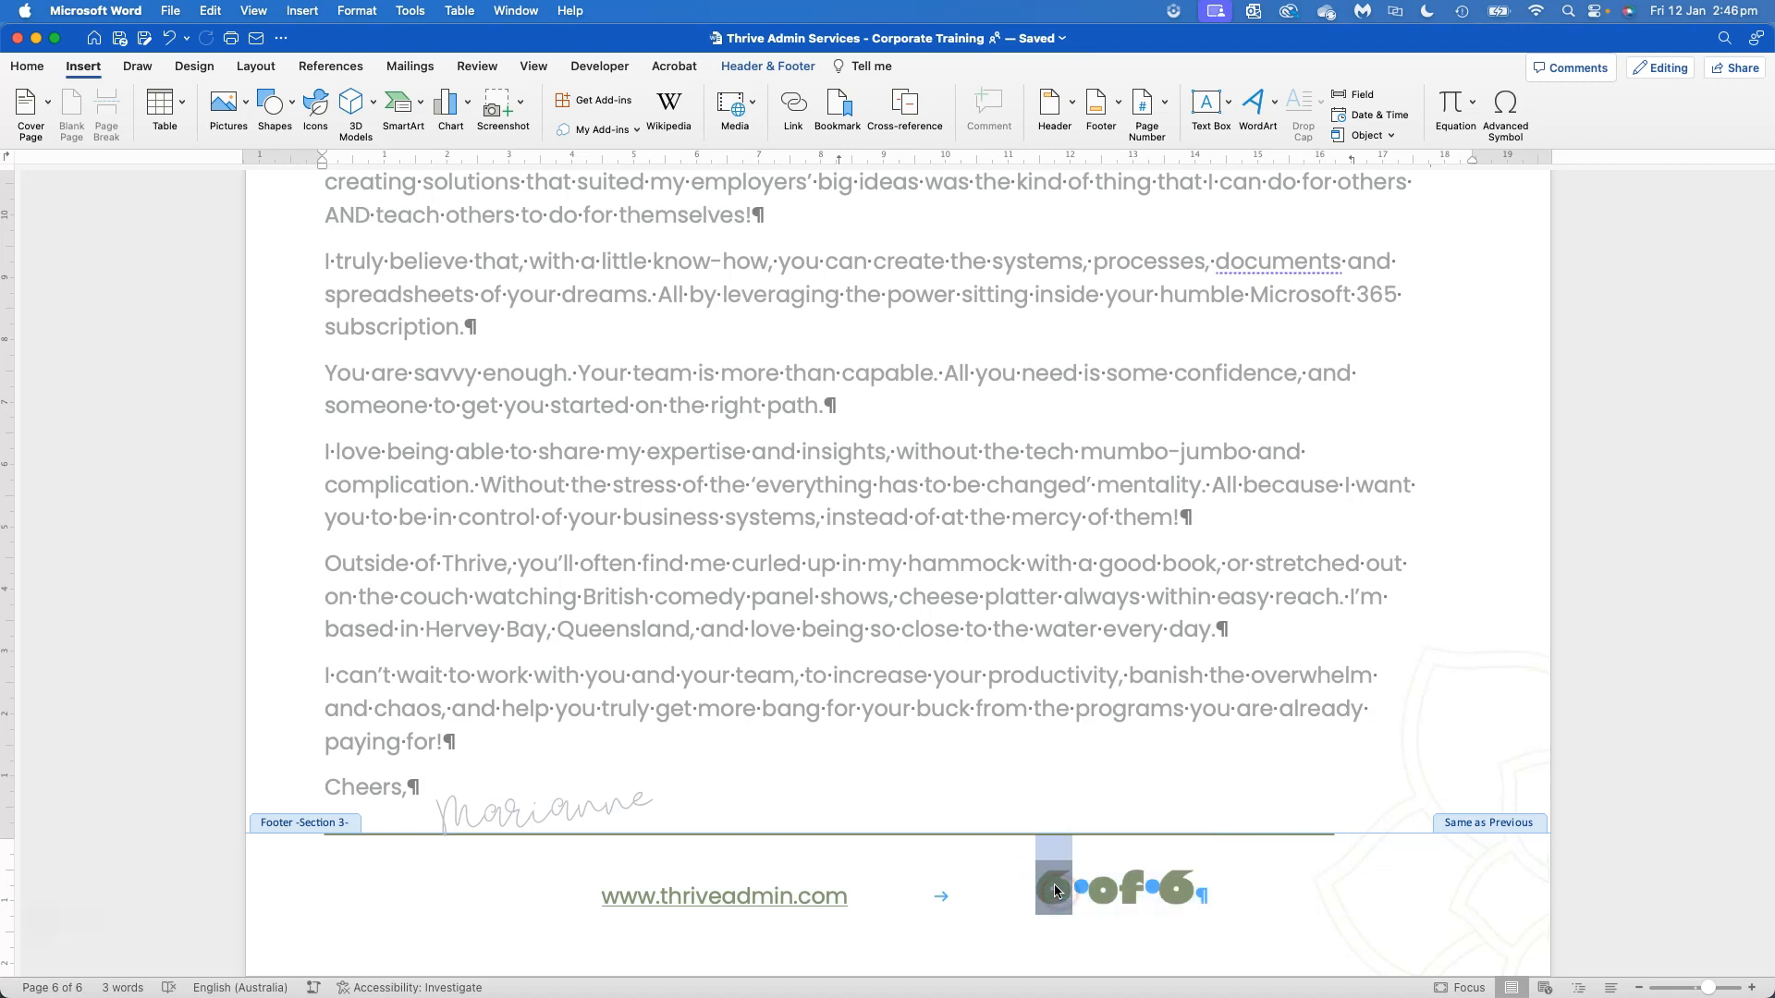
{"action": "double_click", "coordinate": [1054, 889]}
{"action": "left_click", "coordinate": [1071, 890]}
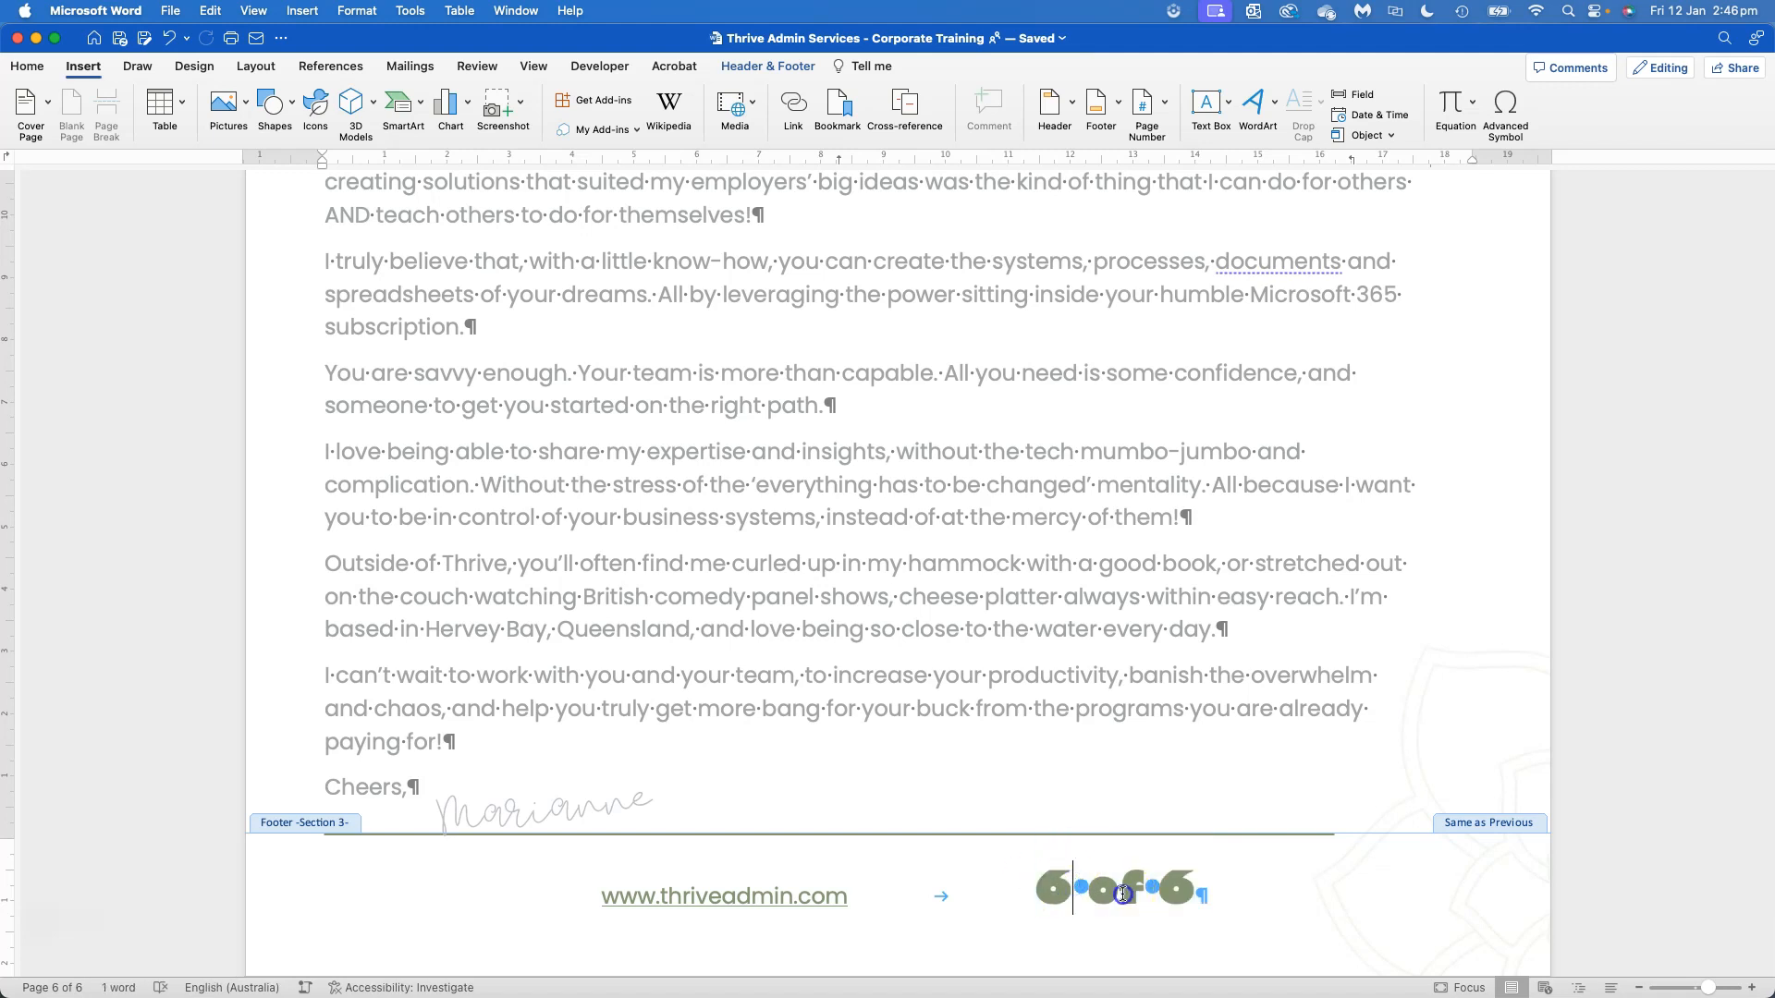
Check the field commands available for the total page count in the last page's footer, such as Update Field
{"action": "right_click", "coordinate": [1182, 889]}
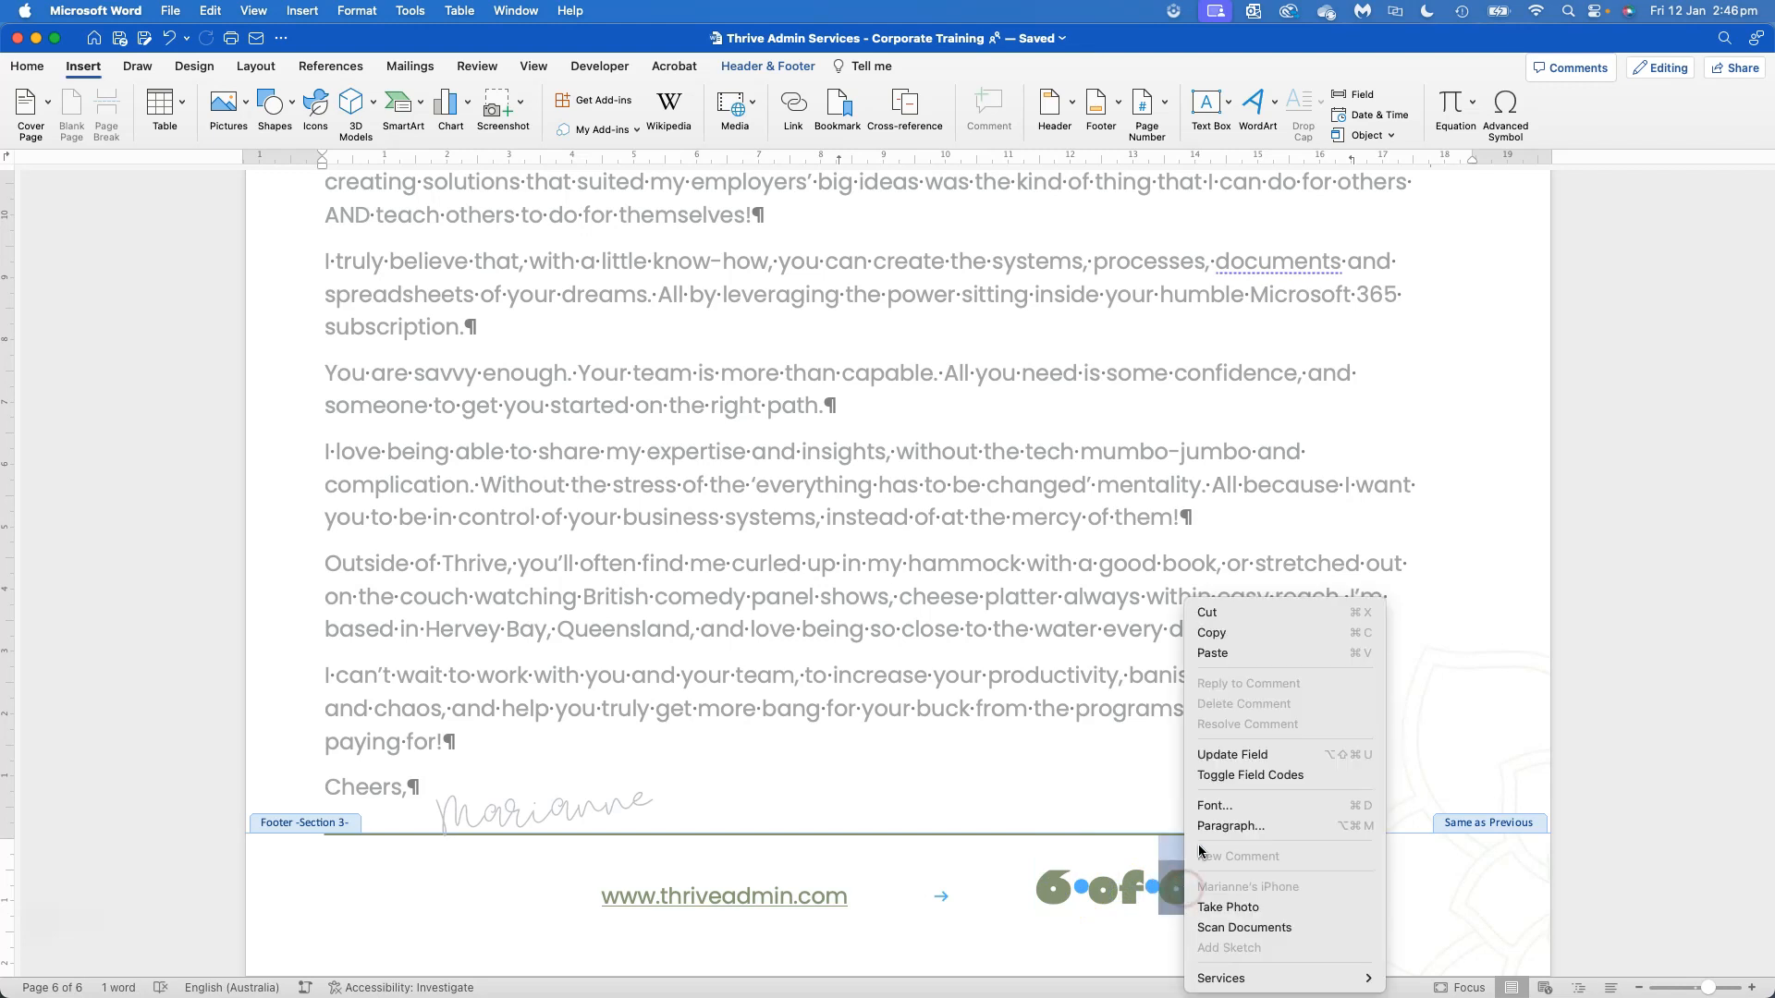
{"action": "left_click", "coordinate": [1220, 764]}
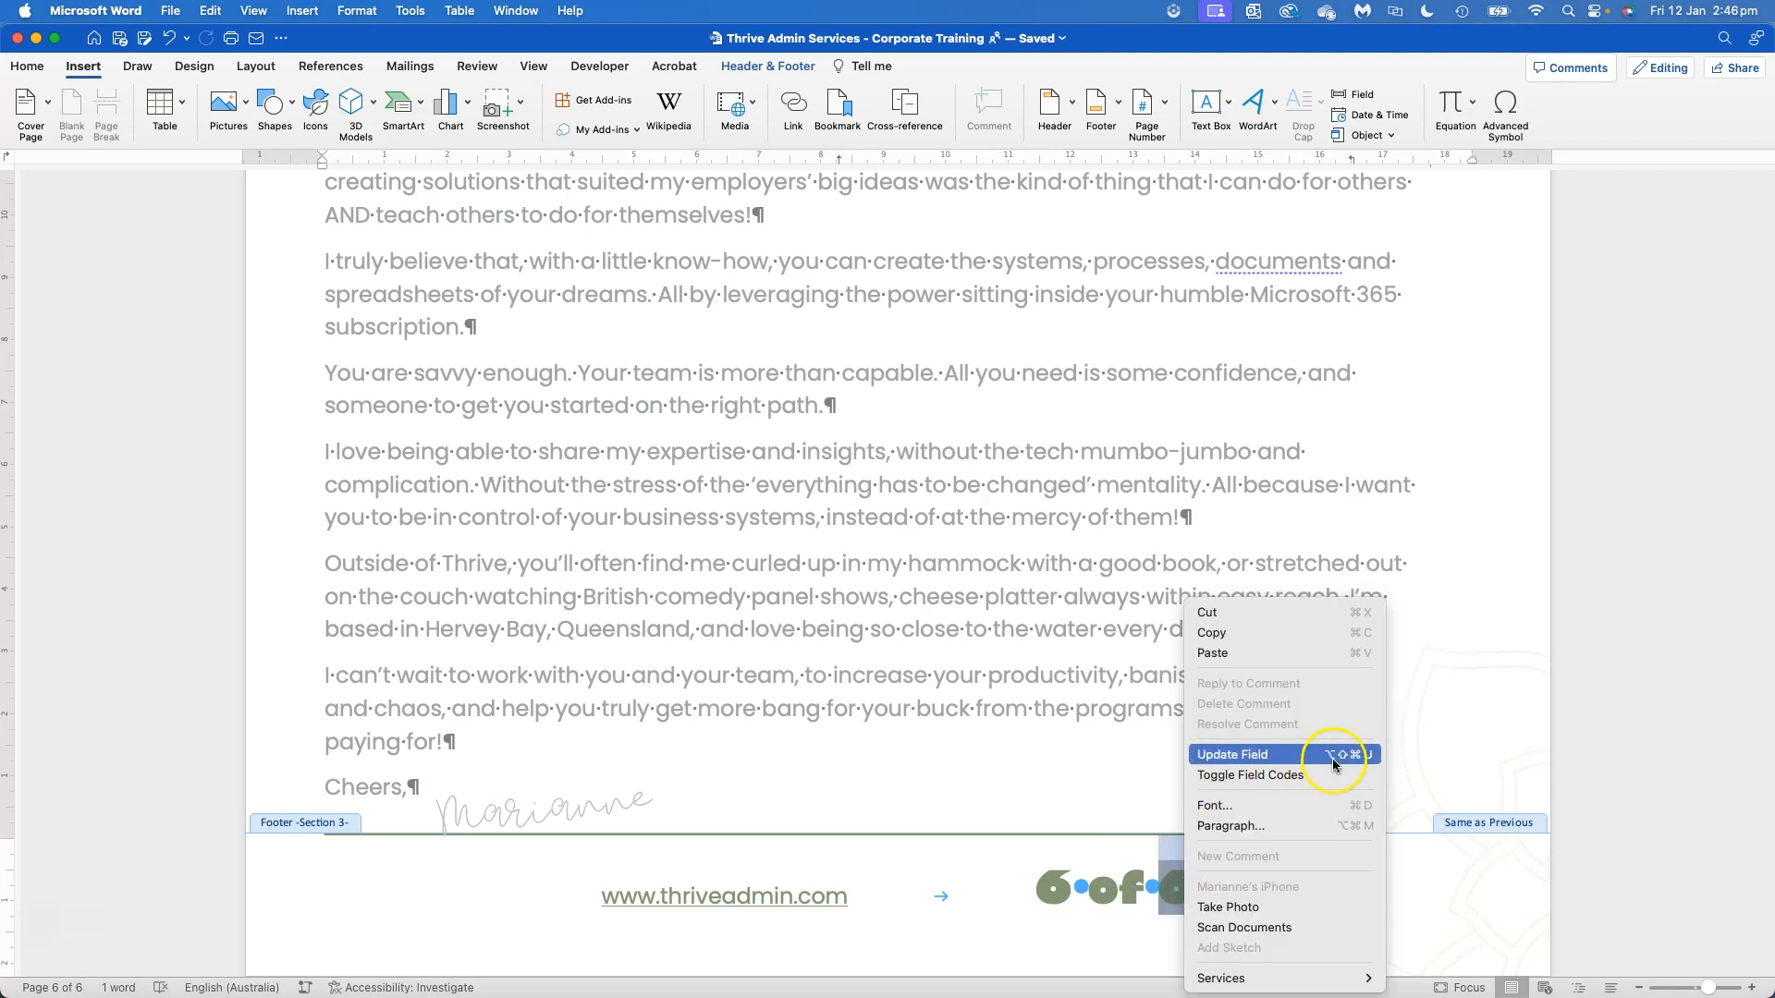
{"action": "left_click", "coordinate": [942, 966]}
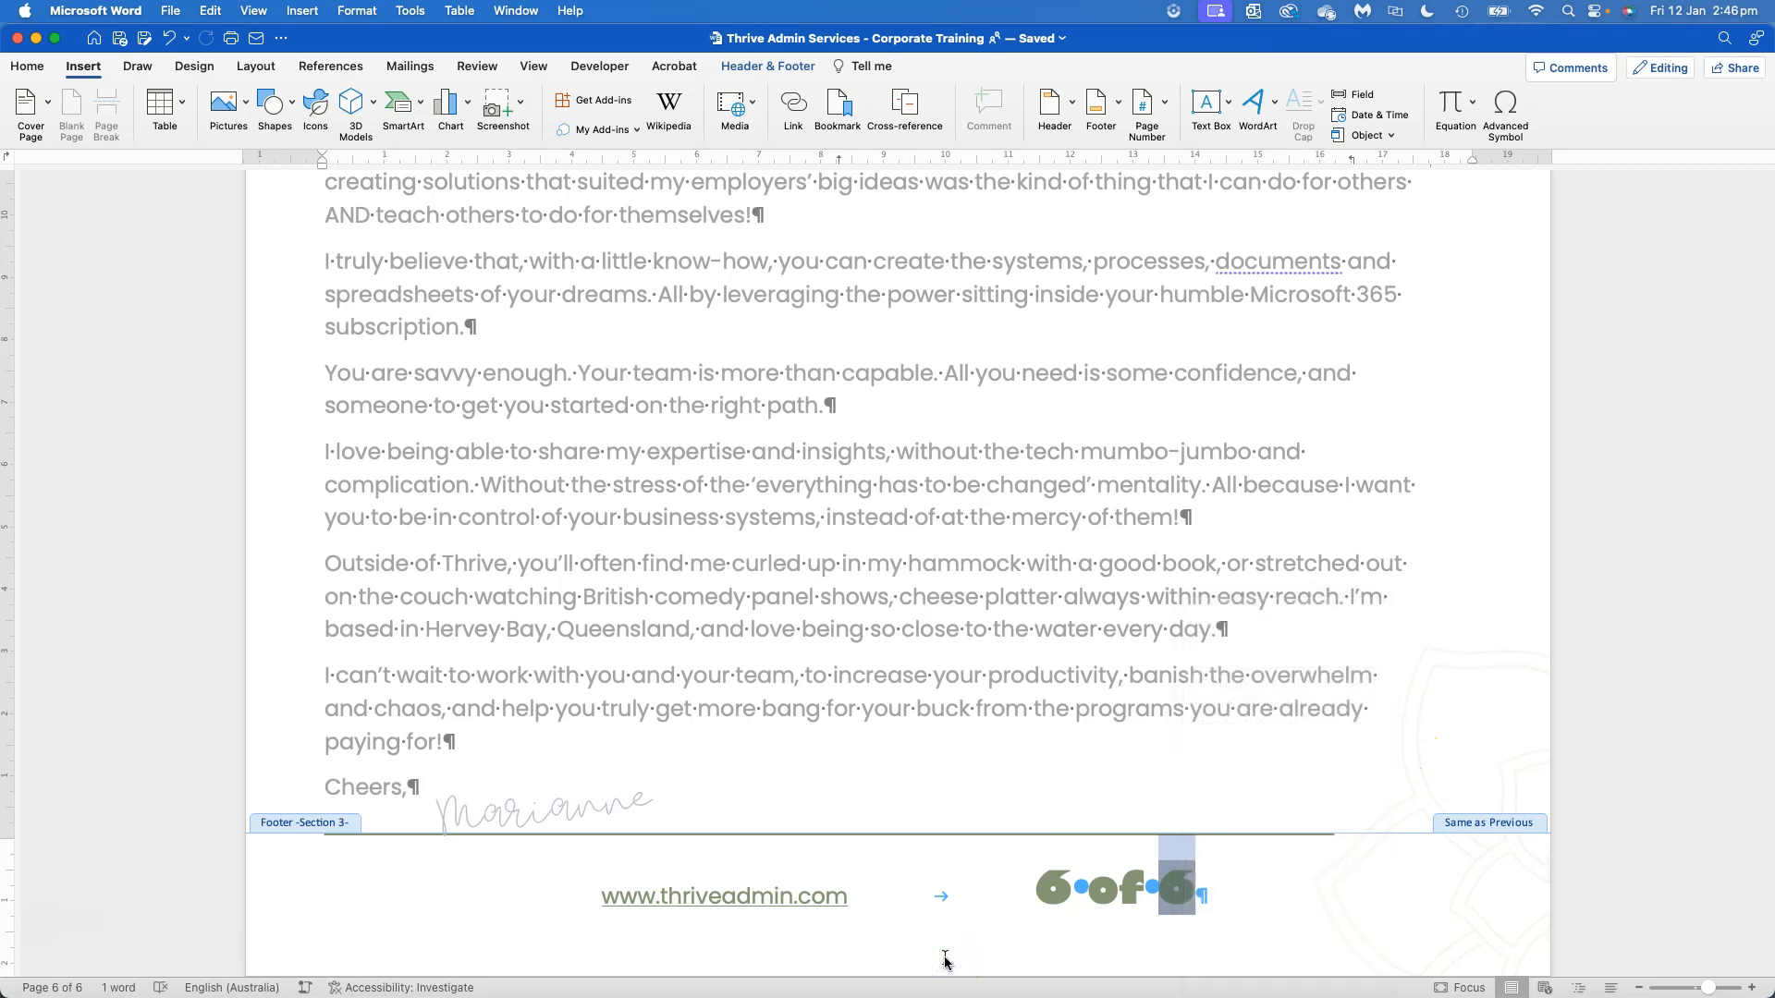